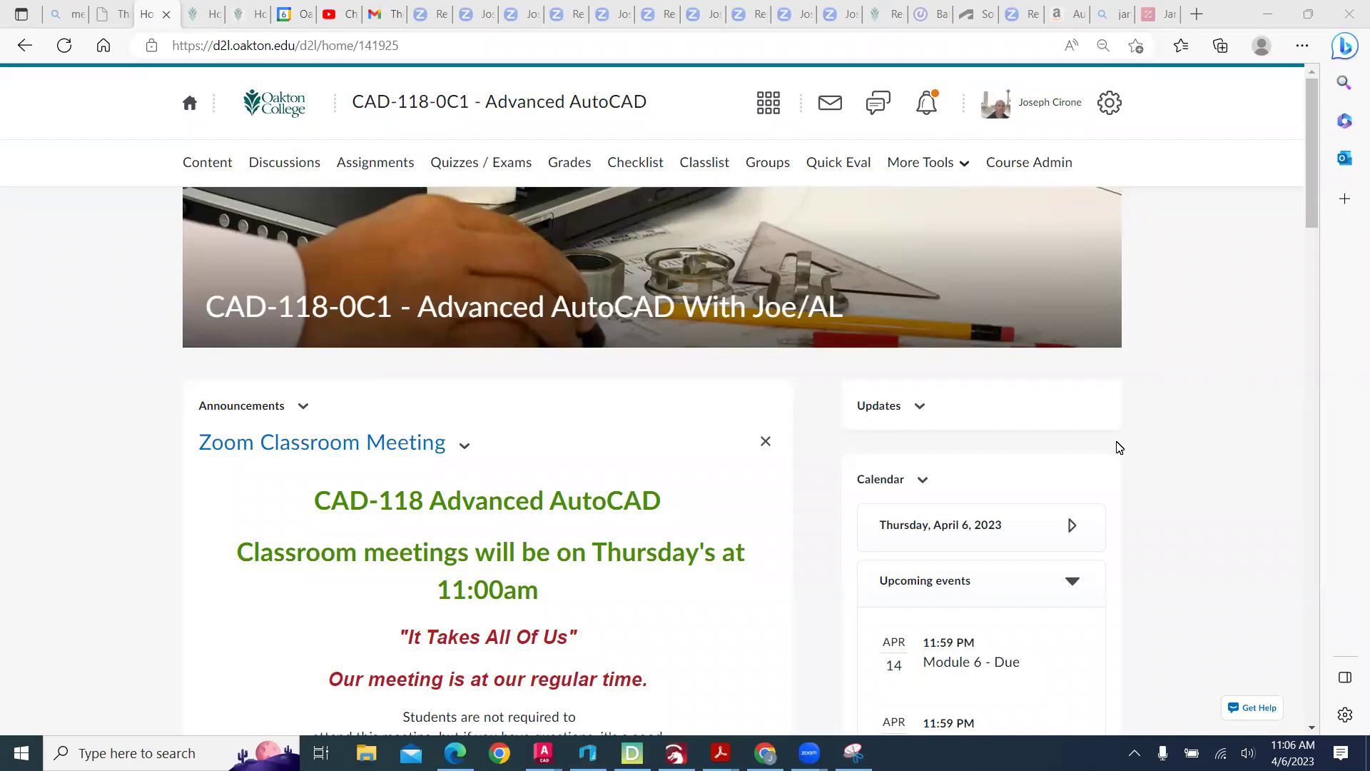
Step: Find the Module 7 announcement on the course home page and enlarge the page by three zoom levels
{"action": "scroll", "coordinate": [822, 515], "scroll_direction": "down", "scroll_amount": 3}
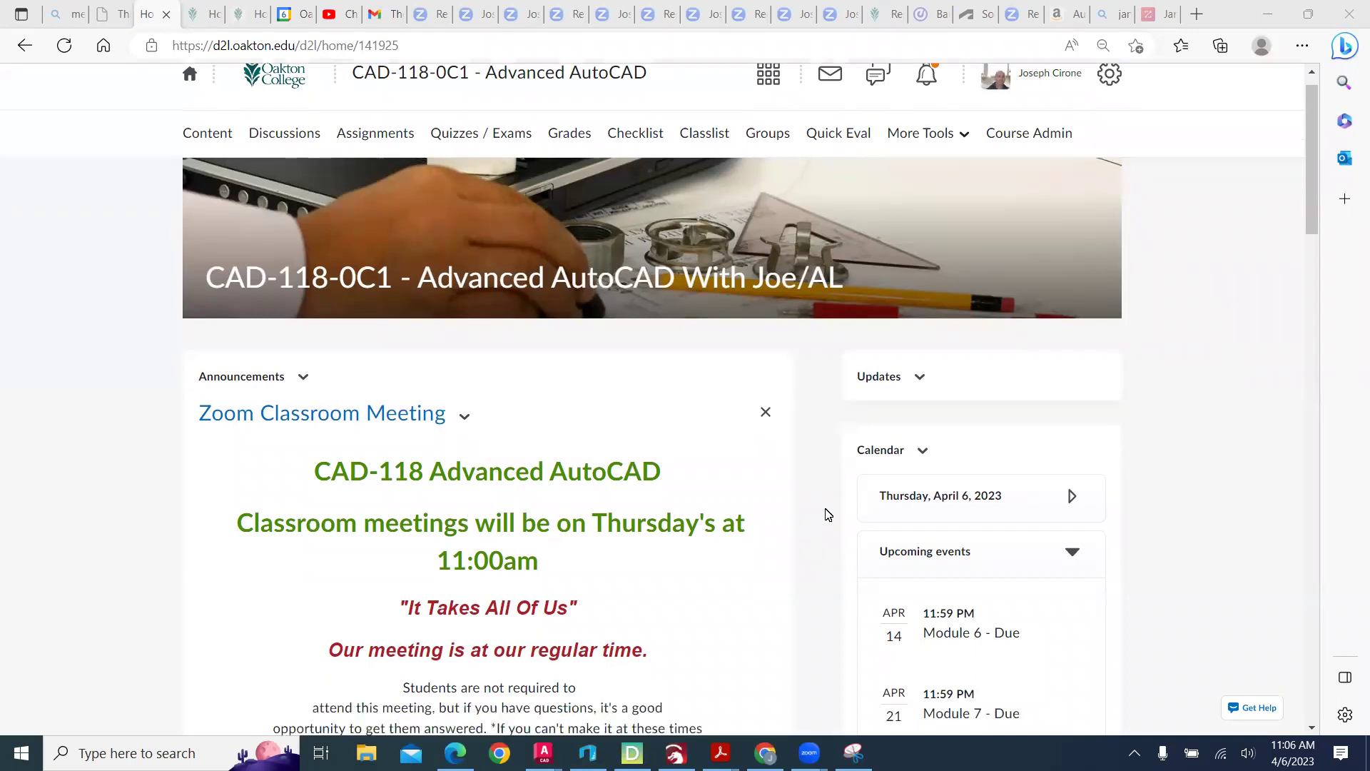
{"action": "scroll", "coordinate": [794, 507], "scroll_direction": "down", "scroll_amount": 8}
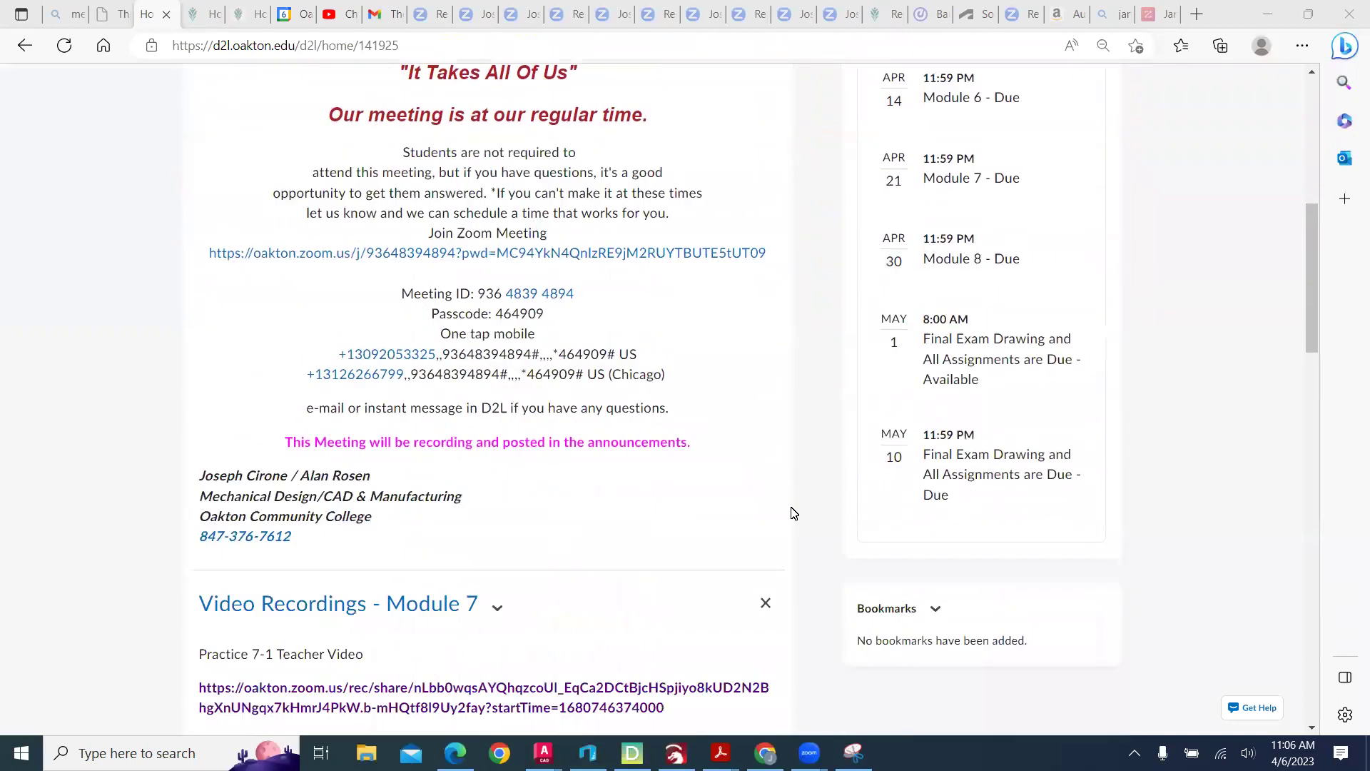
{"action": "scroll", "coordinate": [792, 511], "scroll_direction": "down", "scroll_amount": 3}
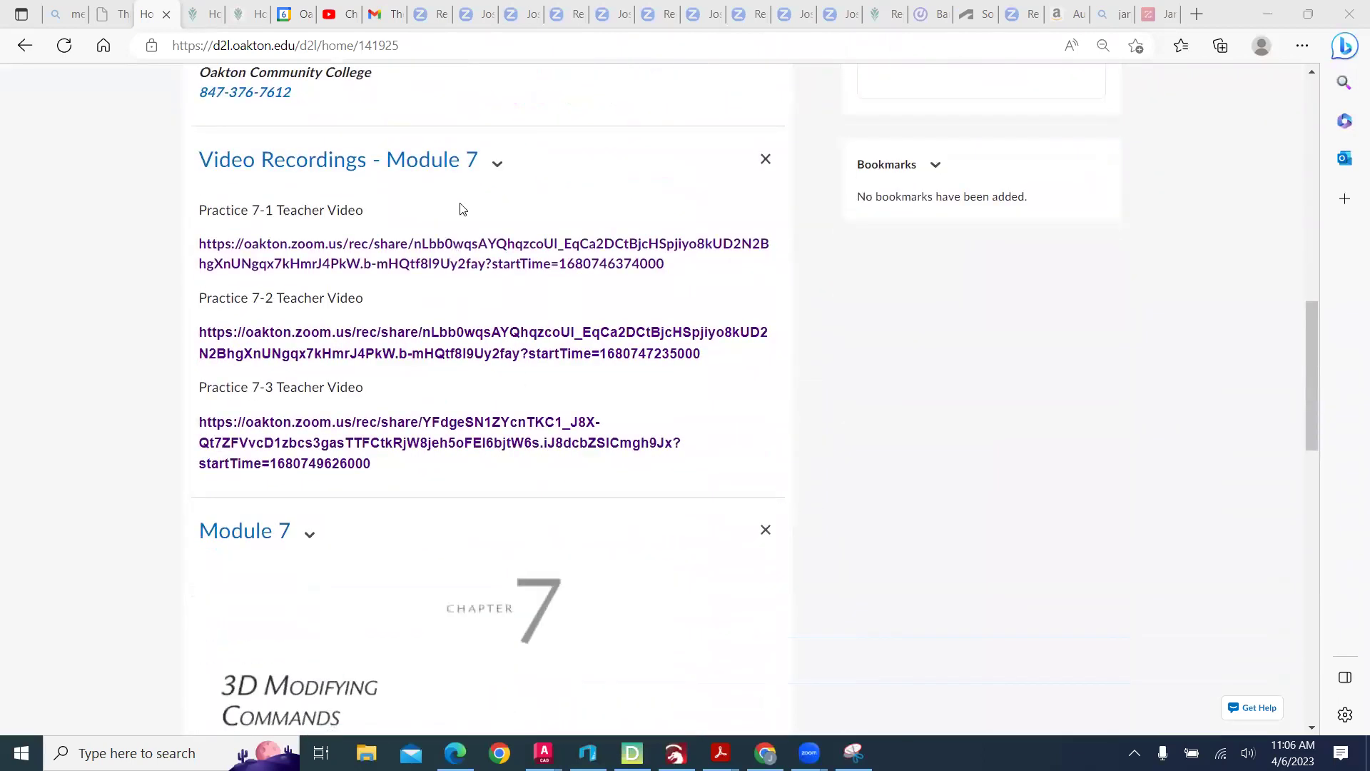
{"action": "scroll", "coordinate": [781, 612], "scroll_direction": "down", "scroll_amount": 7}
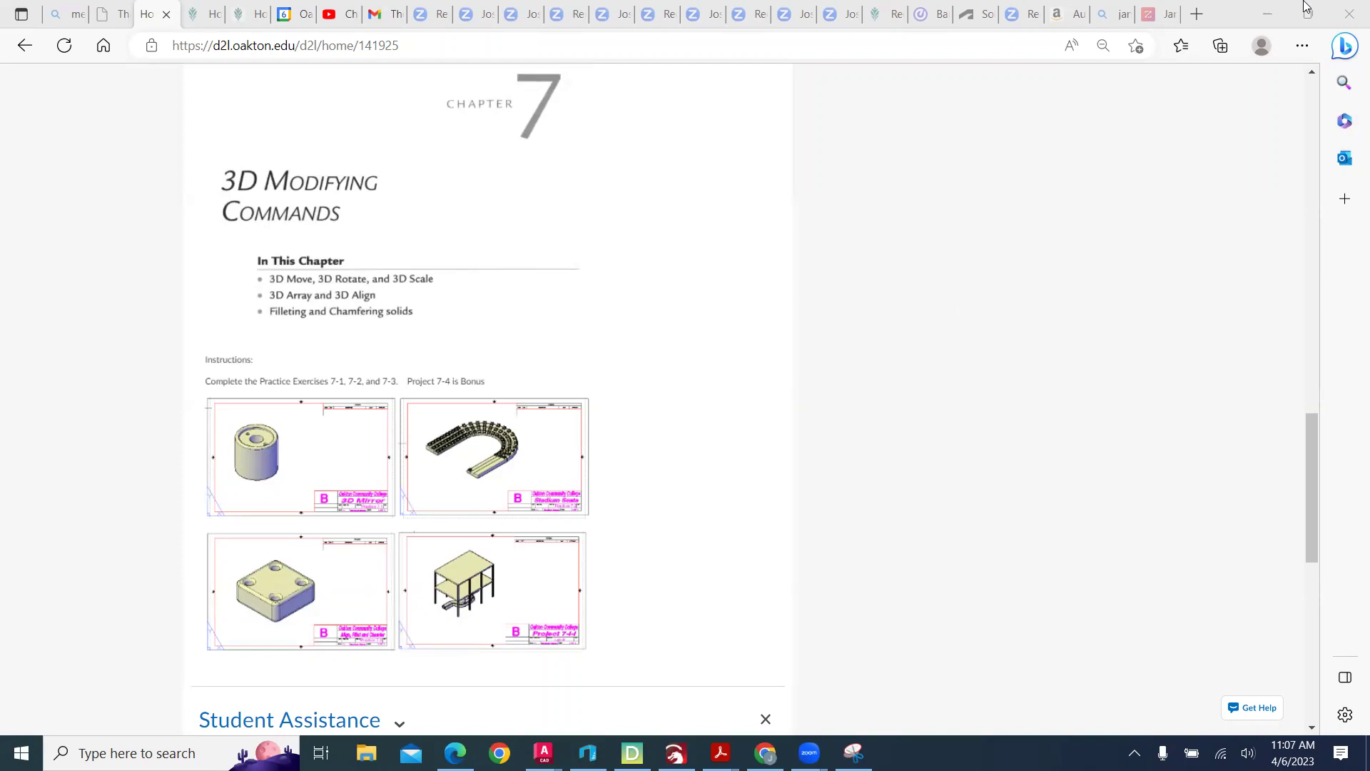
{"action": "left_click", "coordinate": [1302, 45]}
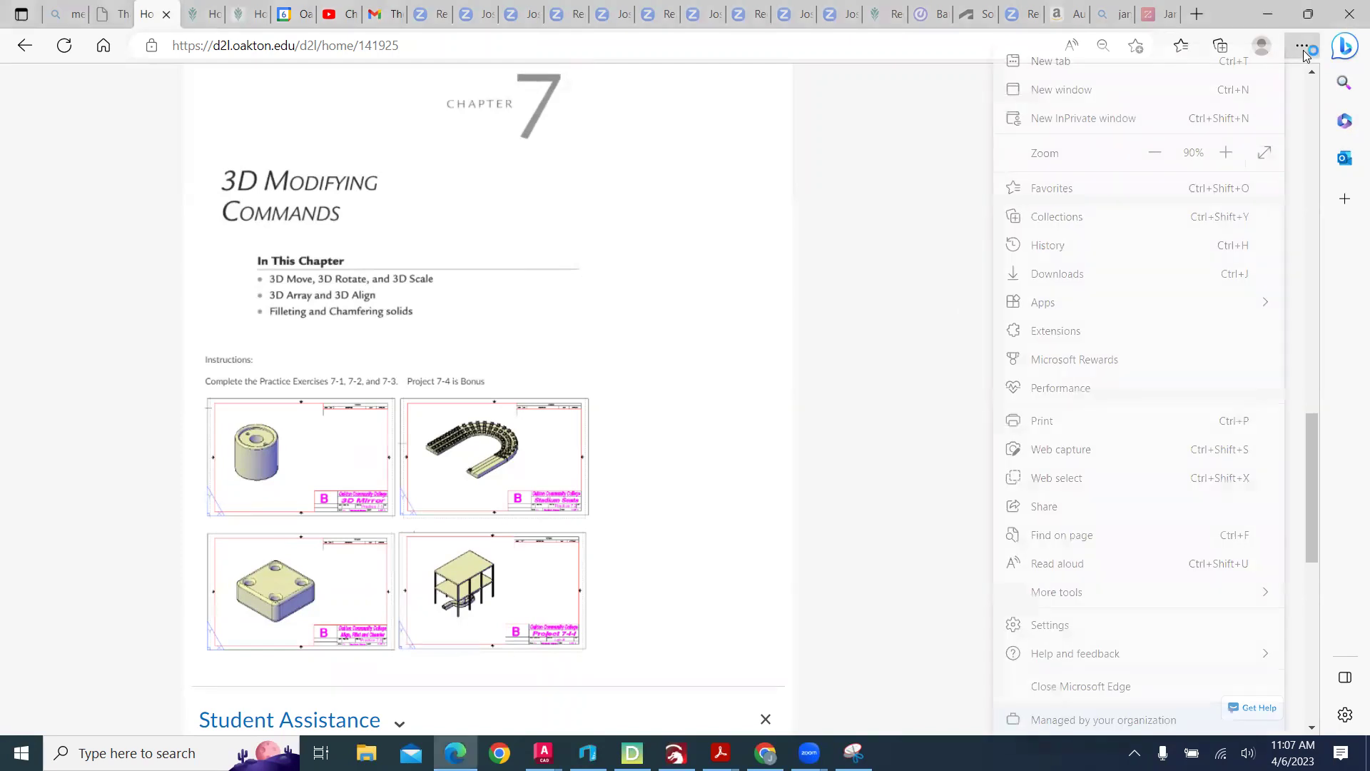
{"action": "left_click", "coordinate": [1234, 154]}
{"action": "left_click", "coordinate": [1234, 154]}
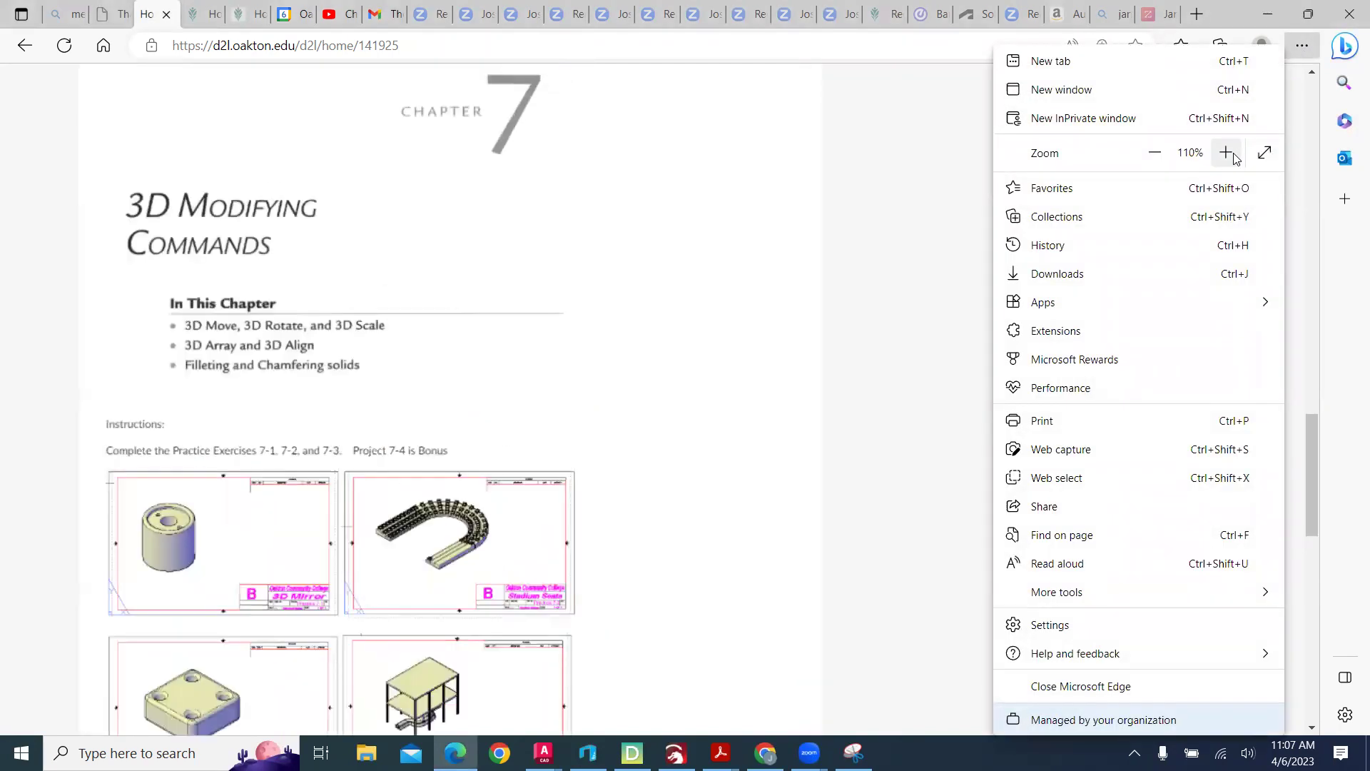
{"action": "left_click", "coordinate": [1226, 152]}
{"action": "left_click", "coordinate": [663, 464]}
Step: Review the Module 7 exercise drawings, the classroom meeting, student assistance and recording announcements, and the upcoming due dates
{"action": "scroll", "coordinate": [685, 435], "scroll_direction": "down", "scroll_amount": 6}
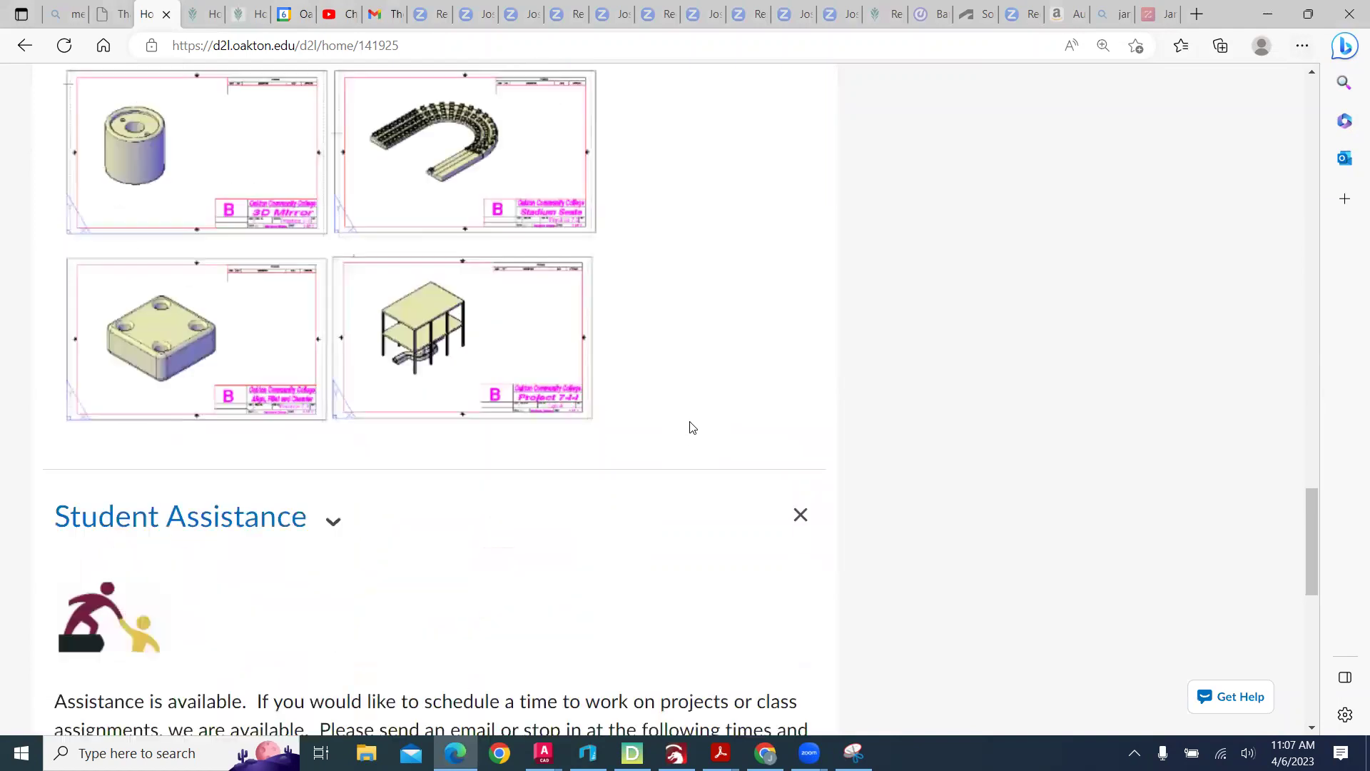
{"action": "scroll", "coordinate": [687, 428], "scroll_direction": "up", "scroll_amount": 3}
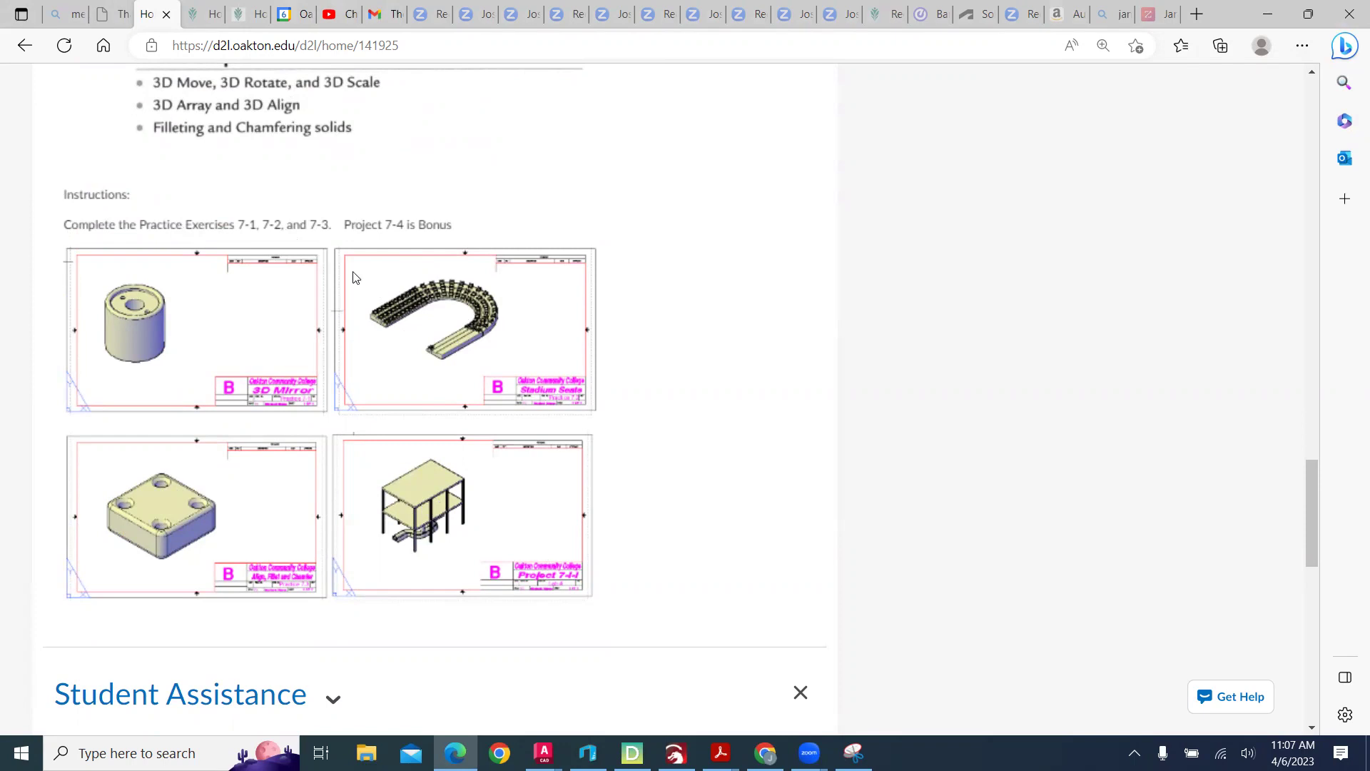
{"action": "left_click_drag", "start_coordinate": [1305, 506], "coordinate": [1311, 219]}
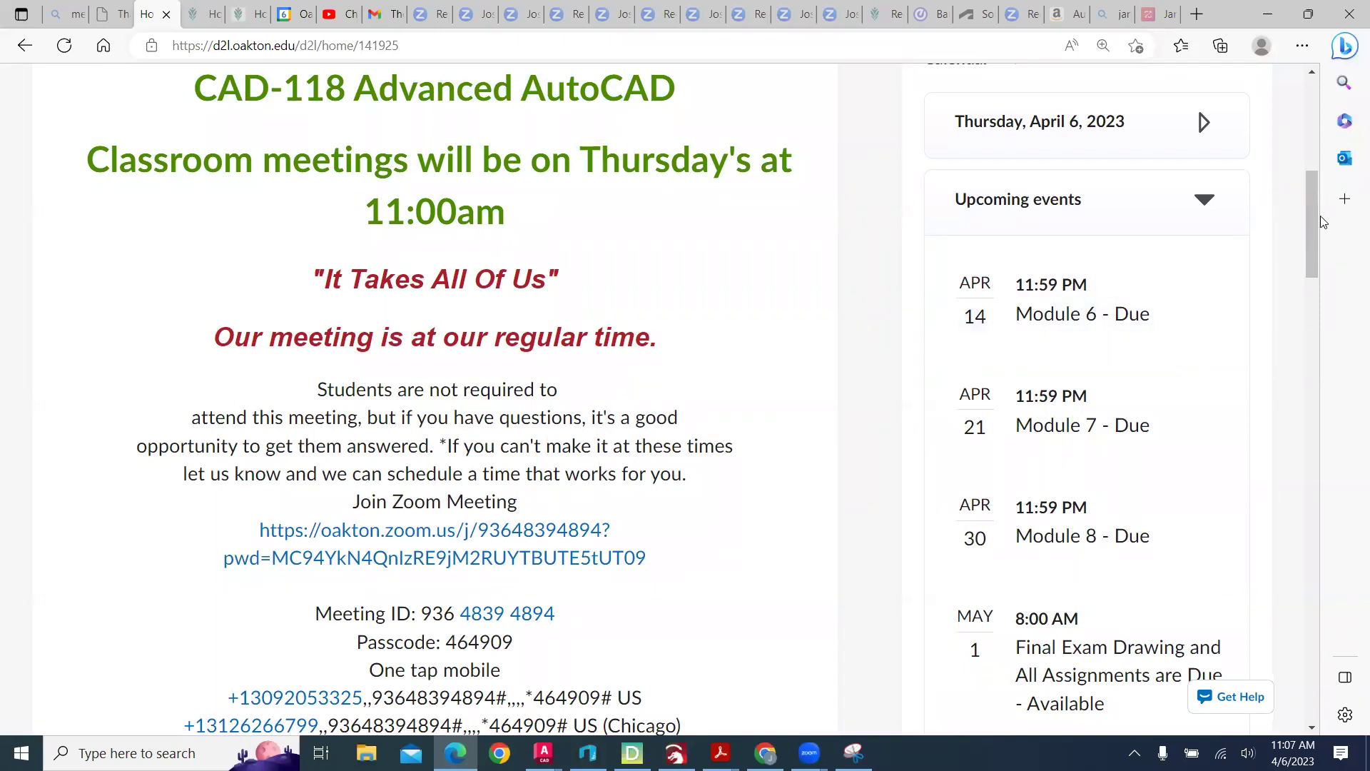
{"action": "left_click_drag", "start_coordinate": [1309, 227], "coordinate": [1313, 667]}
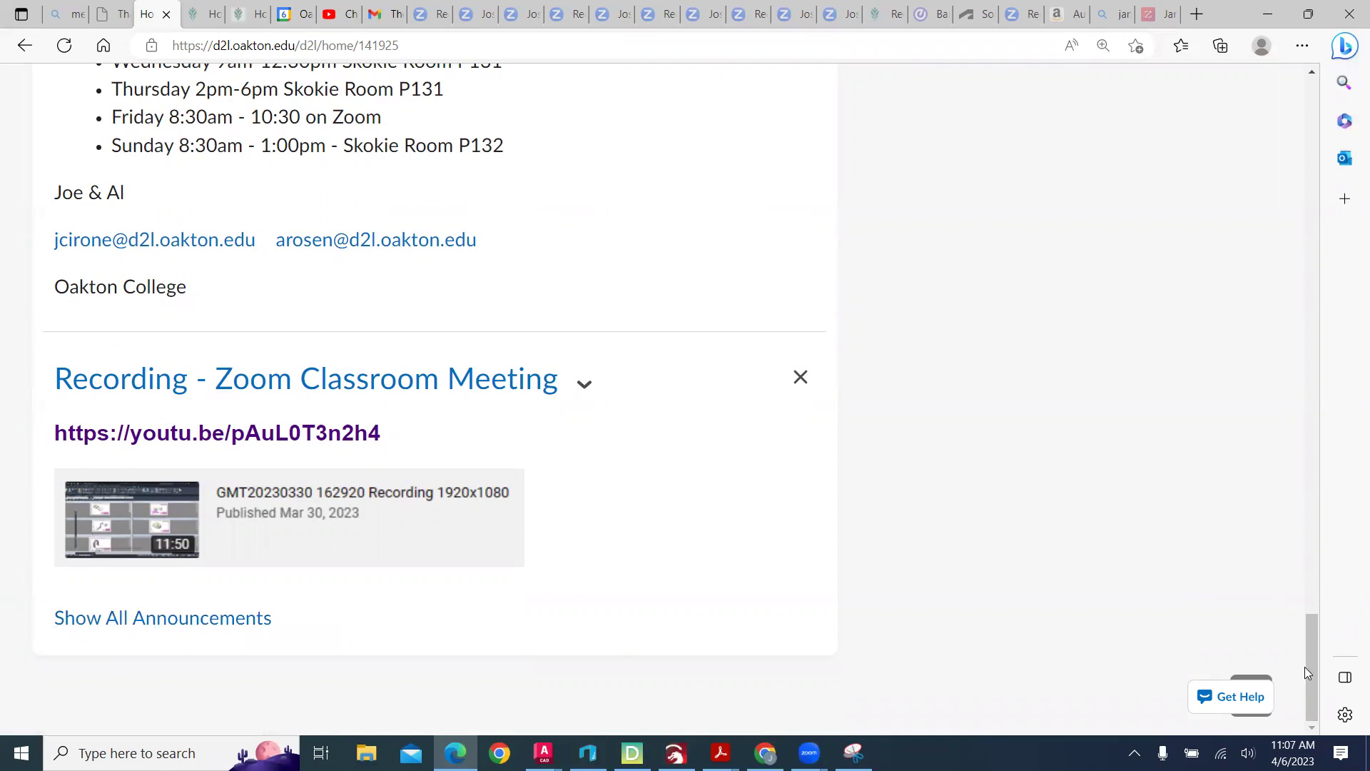
{"action": "left_click_drag", "start_coordinate": [1311, 674], "coordinate": [1350, 229]}
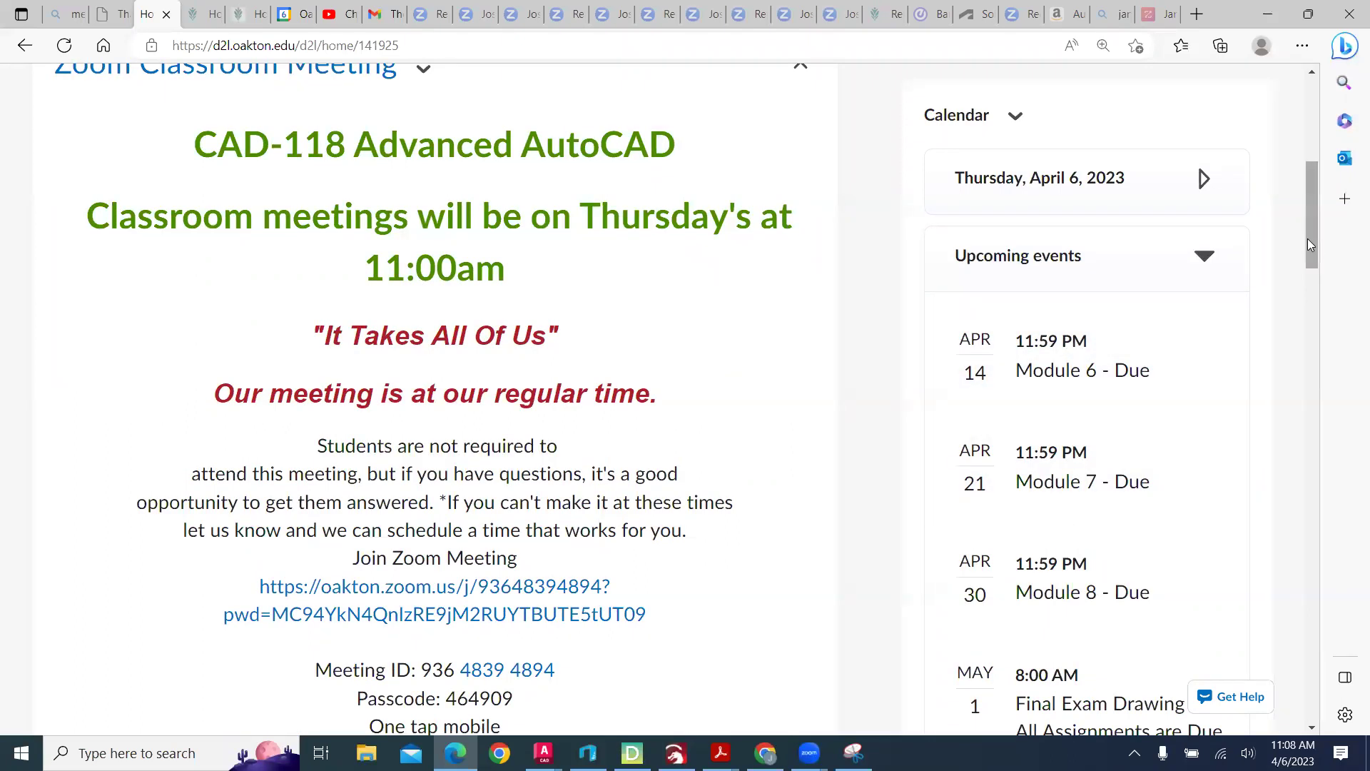
{"action": "left_click_drag", "start_coordinate": [1307, 239], "coordinate": [1308, 289]}
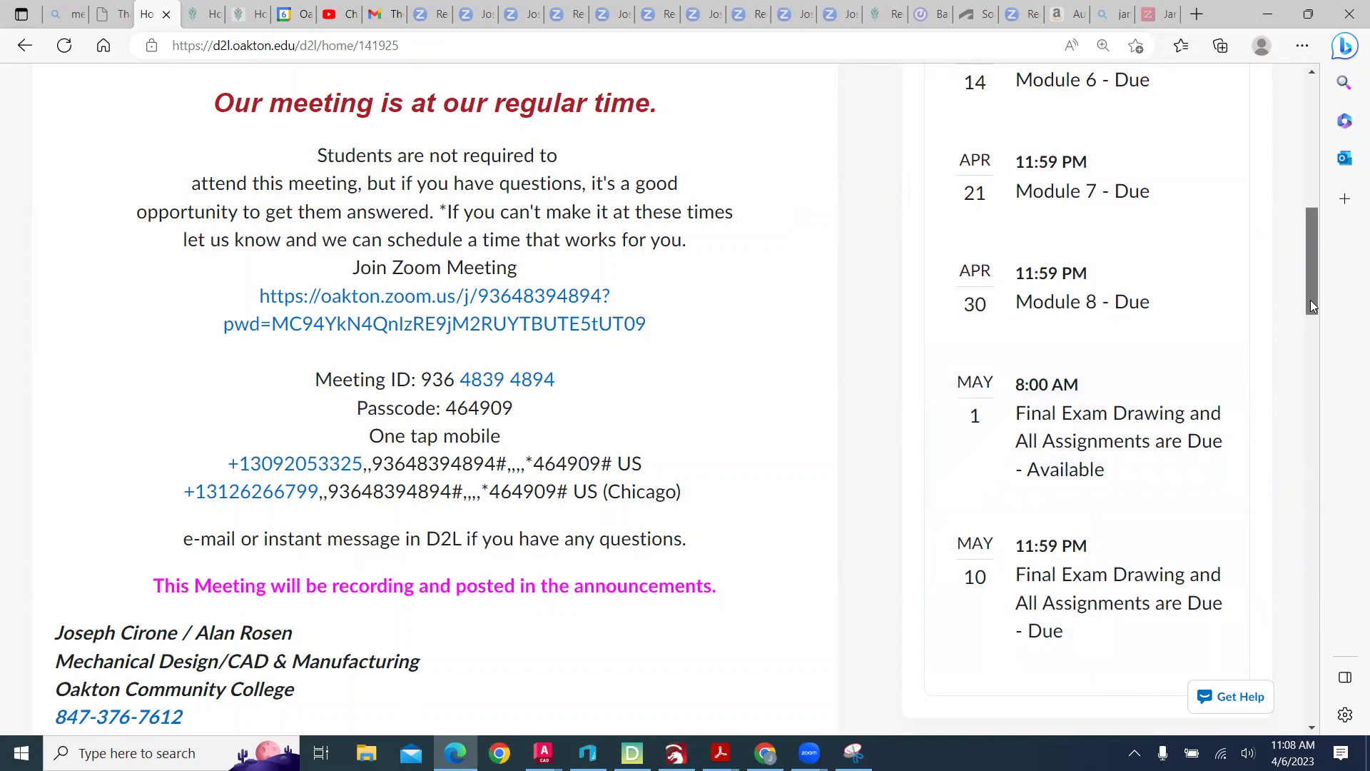
{"action": "scroll", "coordinate": [1310, 299], "scroll_direction": "up", "scroll_amount": 10}
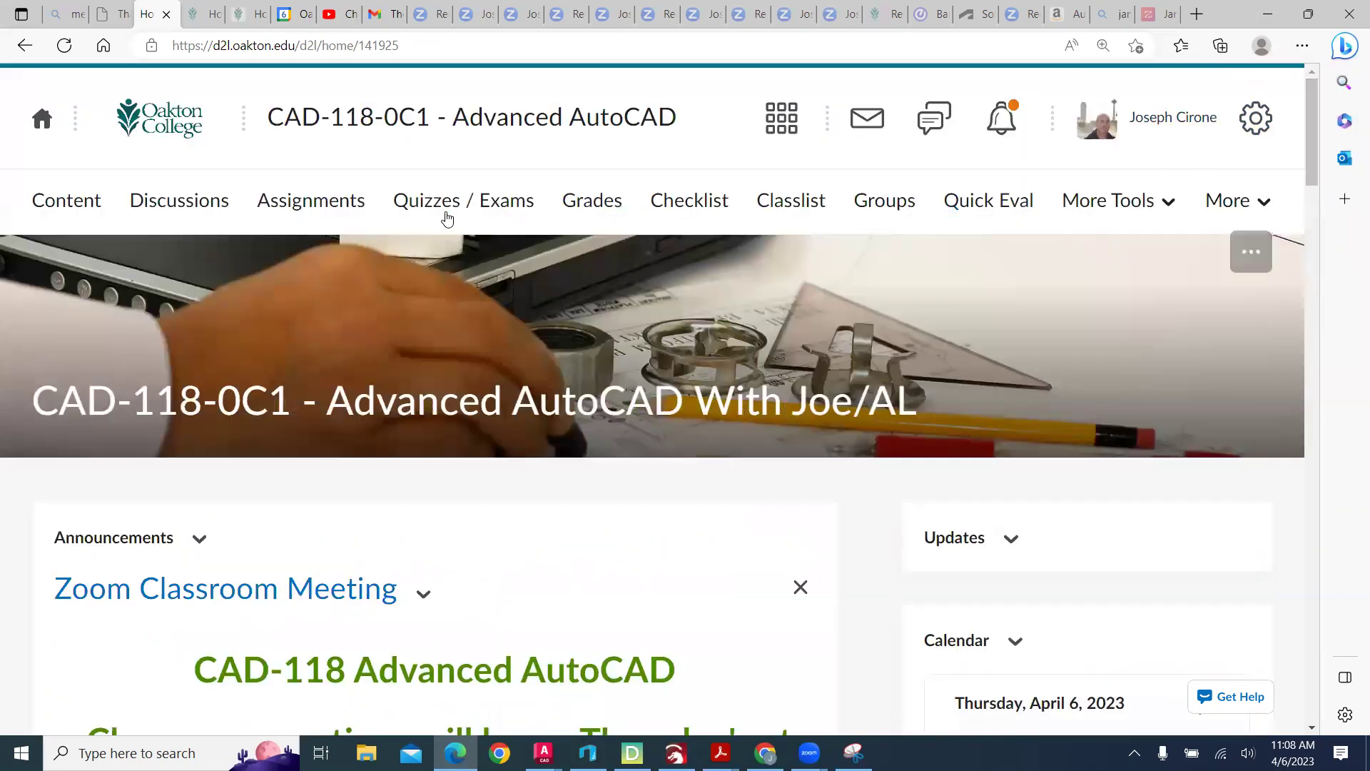
Step: Open the course's Quizzes / Exams page and look through the list of current quizzes
{"action": "left_click", "coordinate": [457, 205]}
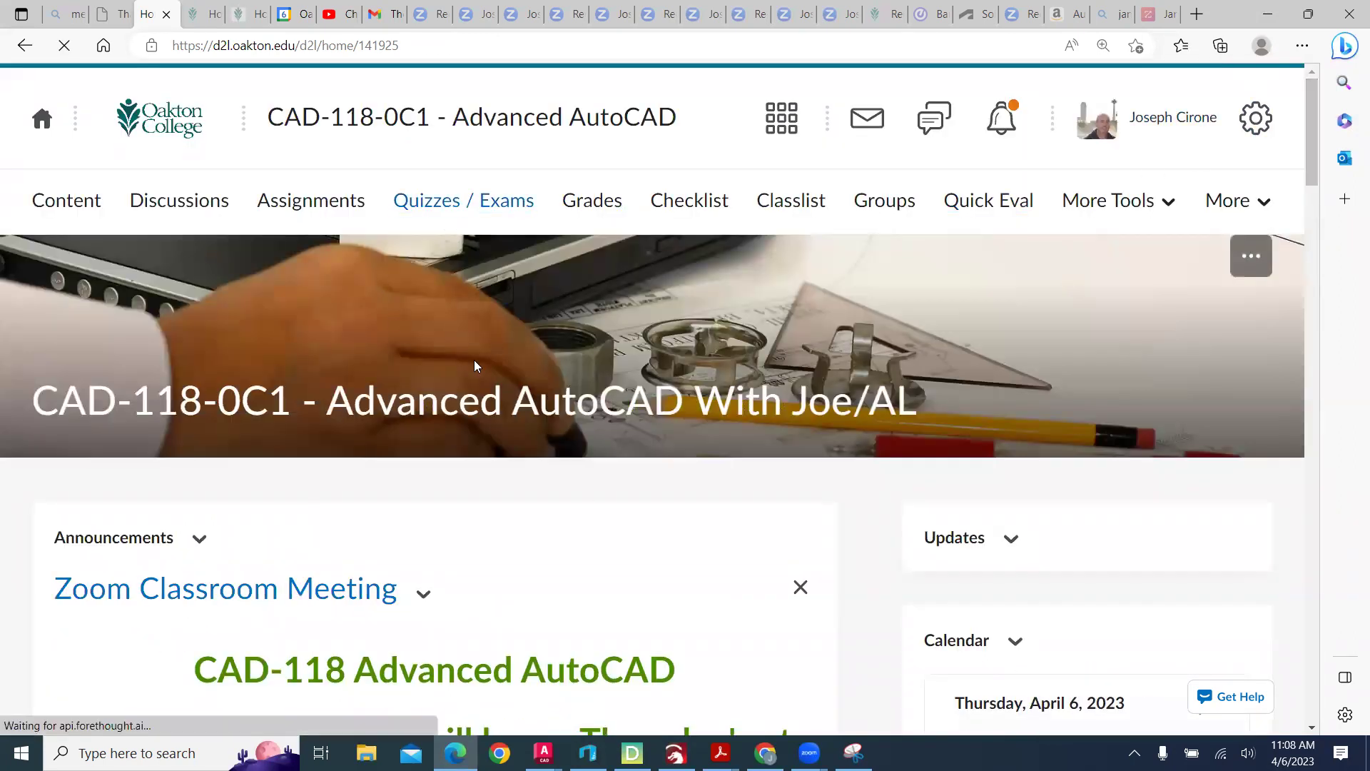
{"action": "scroll", "coordinate": [514, 428], "scroll_direction": "down", "scroll_amount": 3}
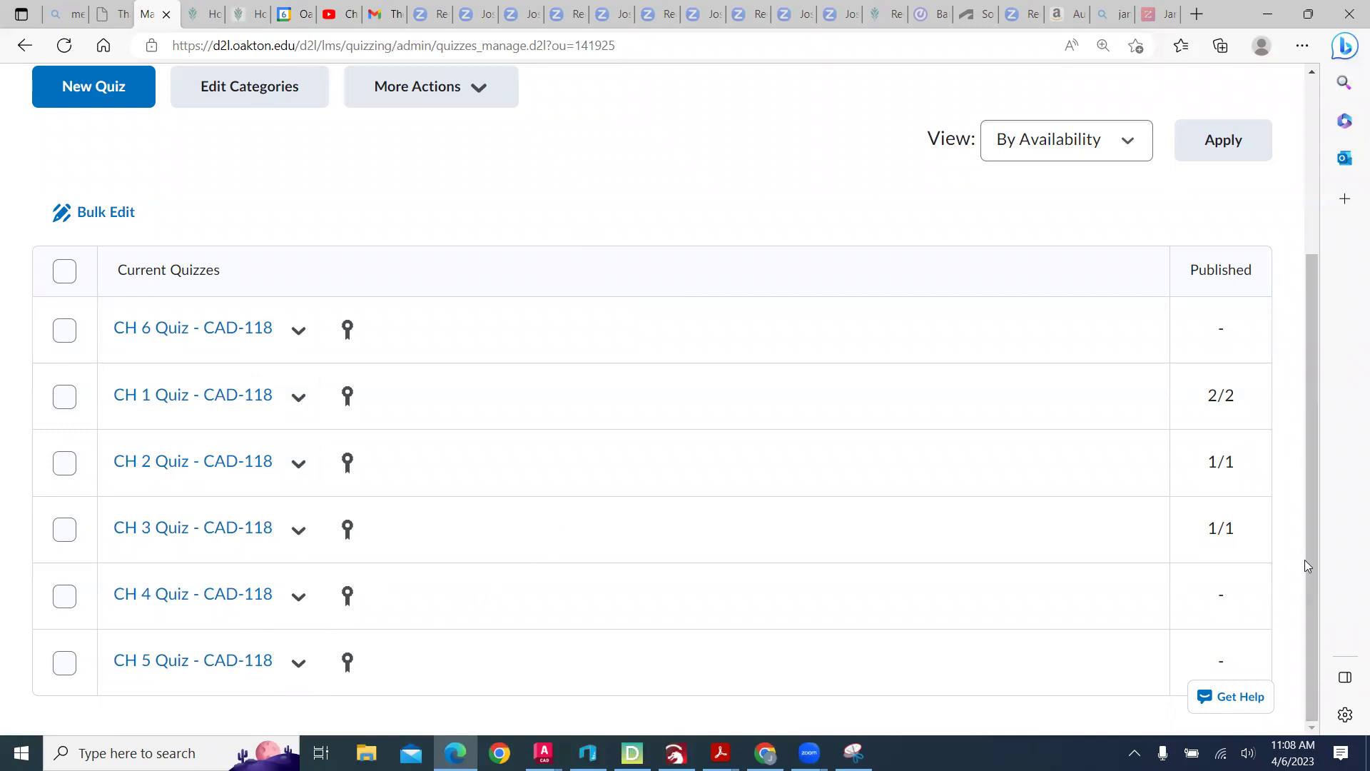
{"action": "left_click_drag", "start_coordinate": [1312, 611], "coordinate": [1336, 355]}
Step: Return to the course home page and review the Module 7 teacher video recordings announcement
{"action": "left_click", "coordinate": [397, 122]}
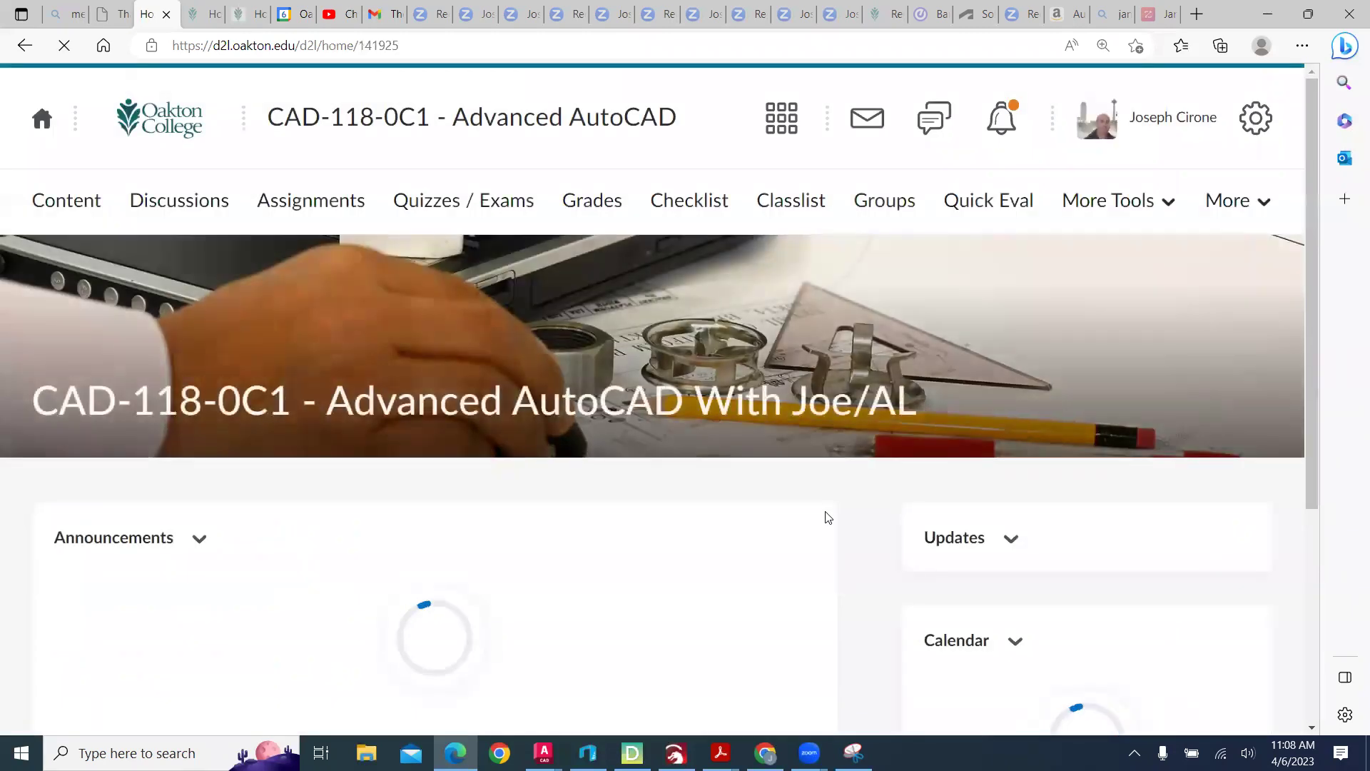
{"action": "scroll", "coordinate": [826, 517], "scroll_direction": "down", "scroll_amount": 5}
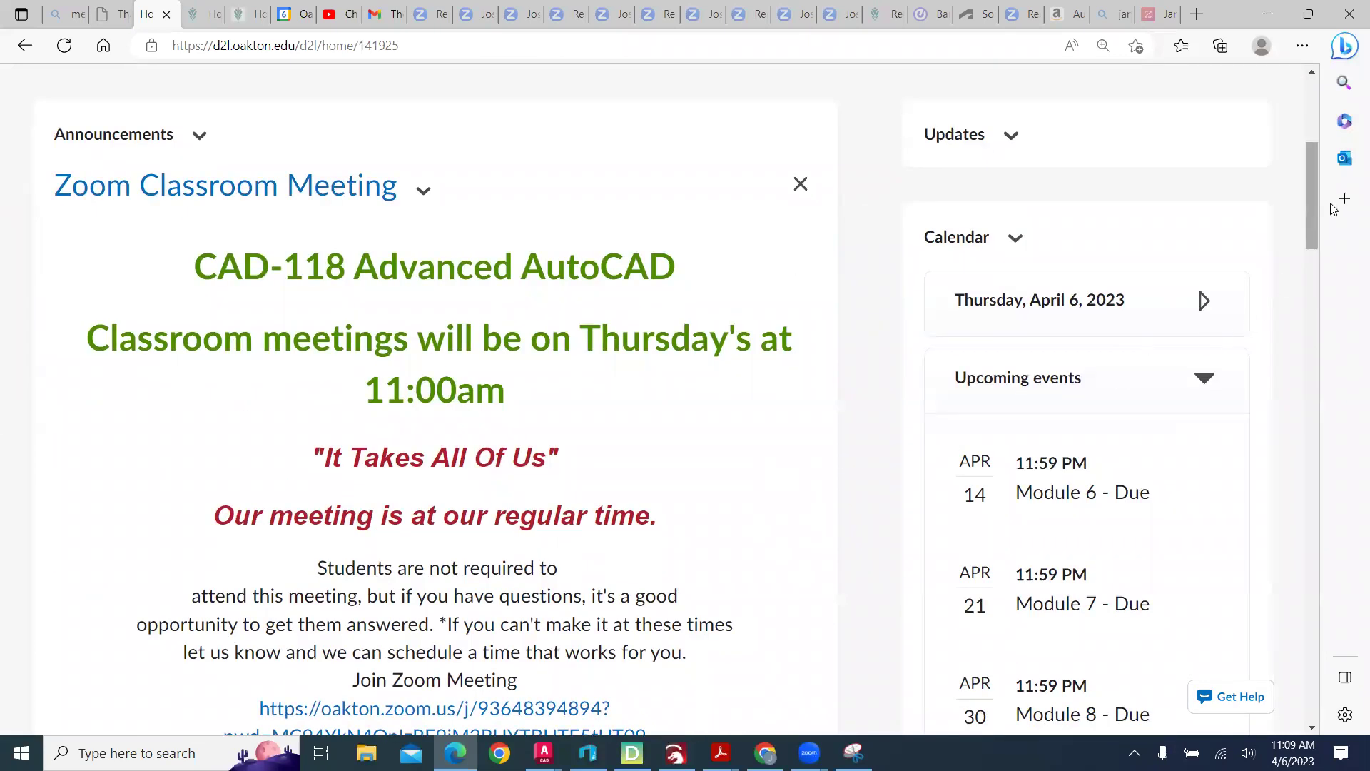
{"action": "left_click_drag", "start_coordinate": [1309, 218], "coordinate": [1339, 397]}
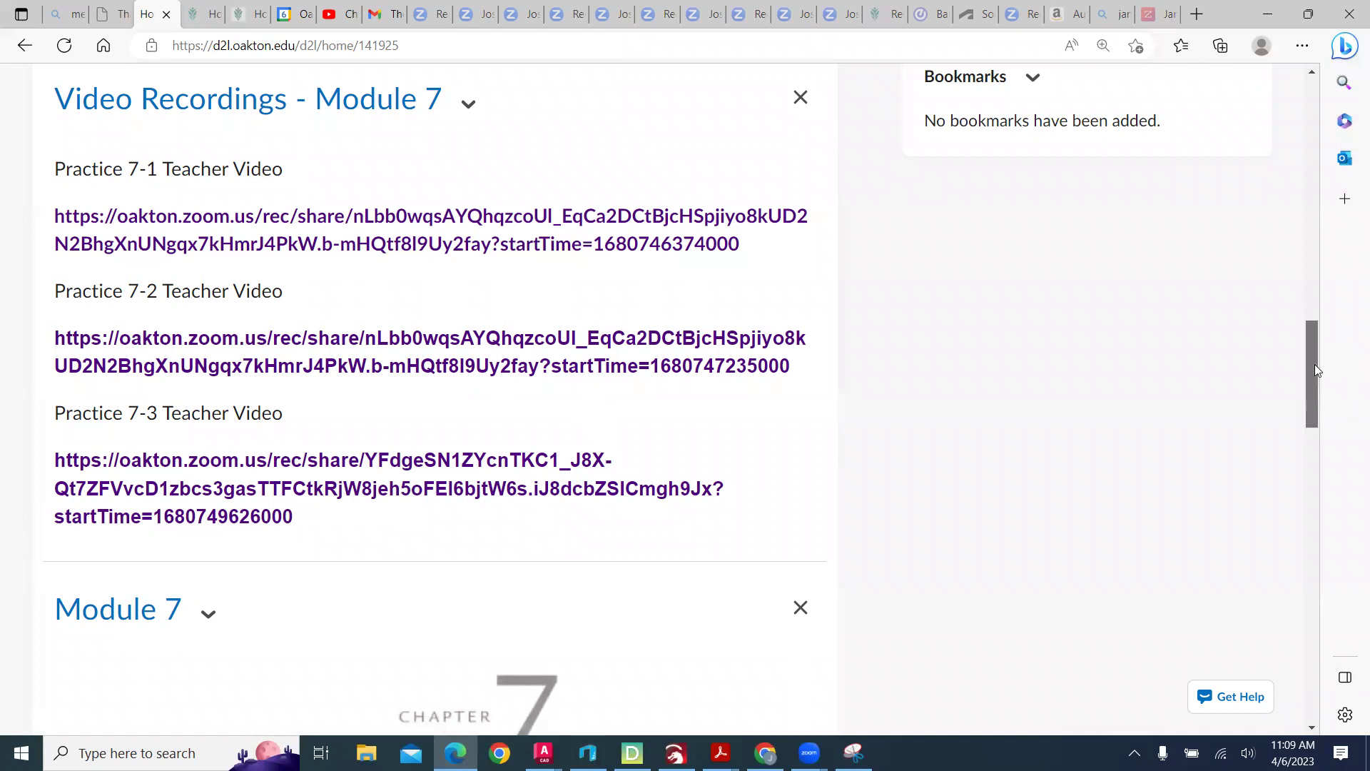
{"action": "left_click_drag", "start_coordinate": [1314, 364], "coordinate": [1283, 88]}
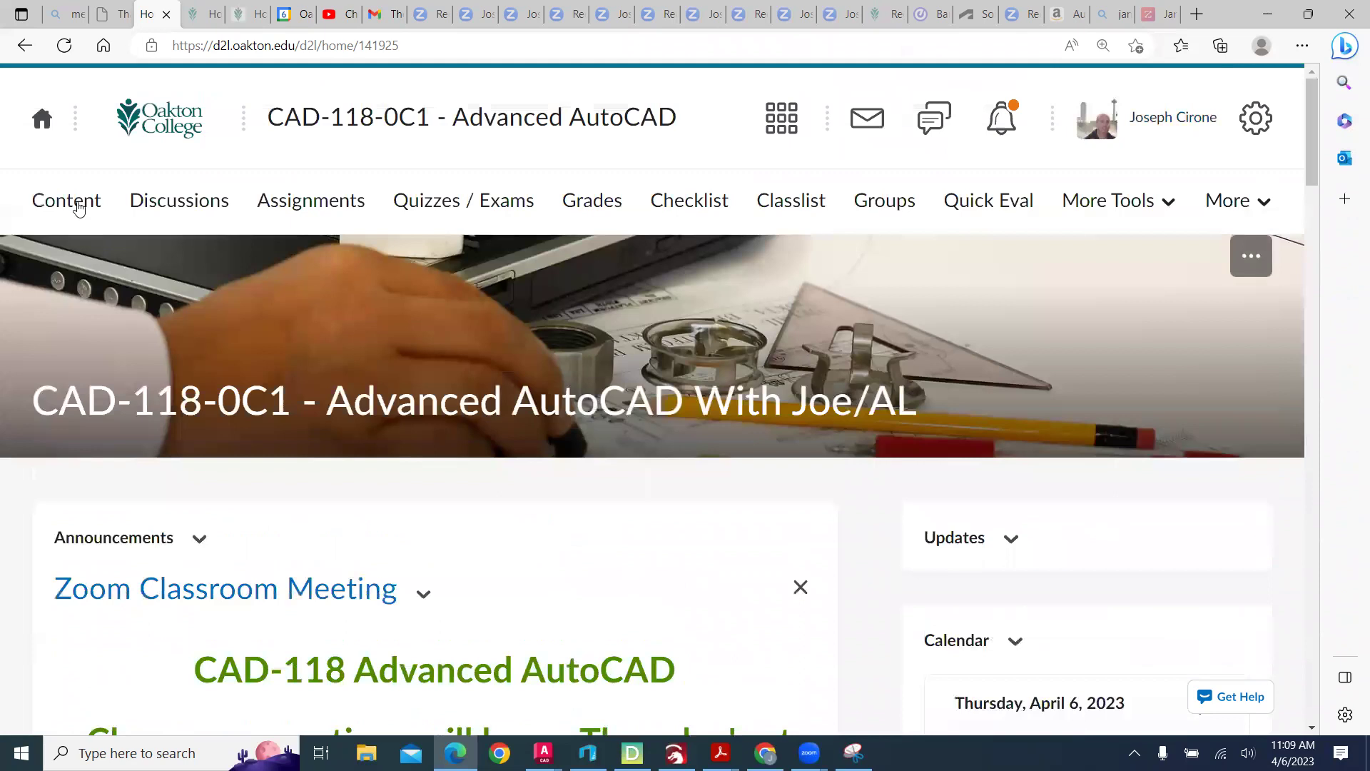
Step: Switch to viewing the course as a Student and open Module 6 in the course content
{"action": "left_click", "coordinate": [1160, 117]}
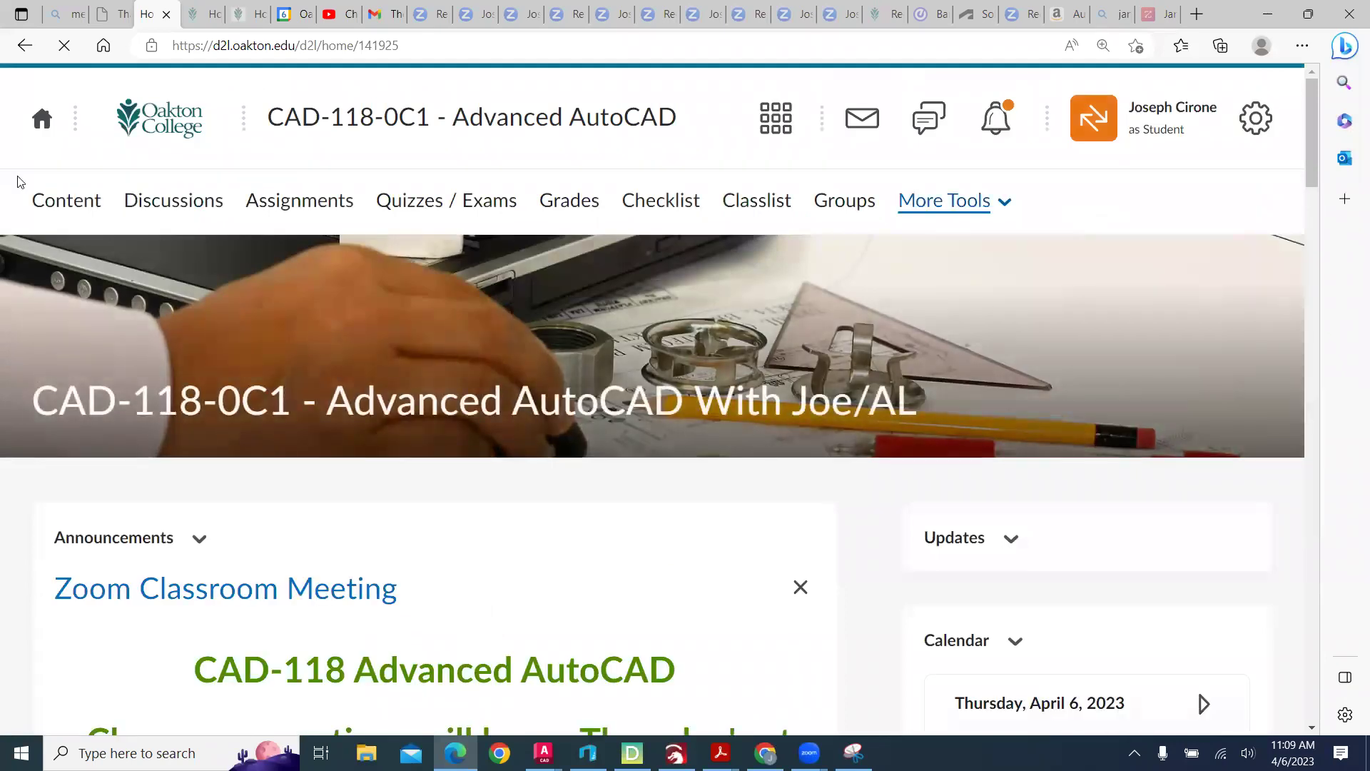
{"action": "left_click", "coordinate": [67, 206]}
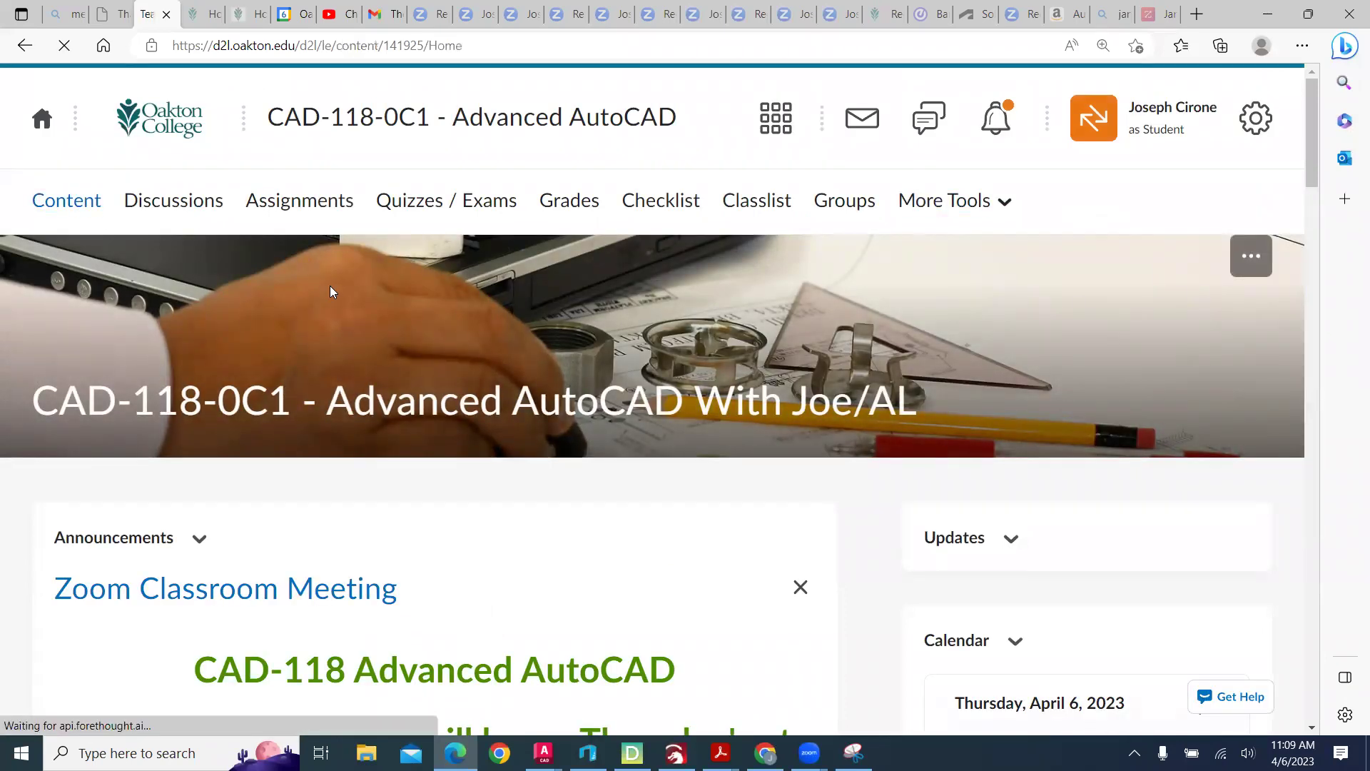
{"action": "scroll", "coordinate": [235, 378], "scroll_direction": "down", "scroll_amount": 4}
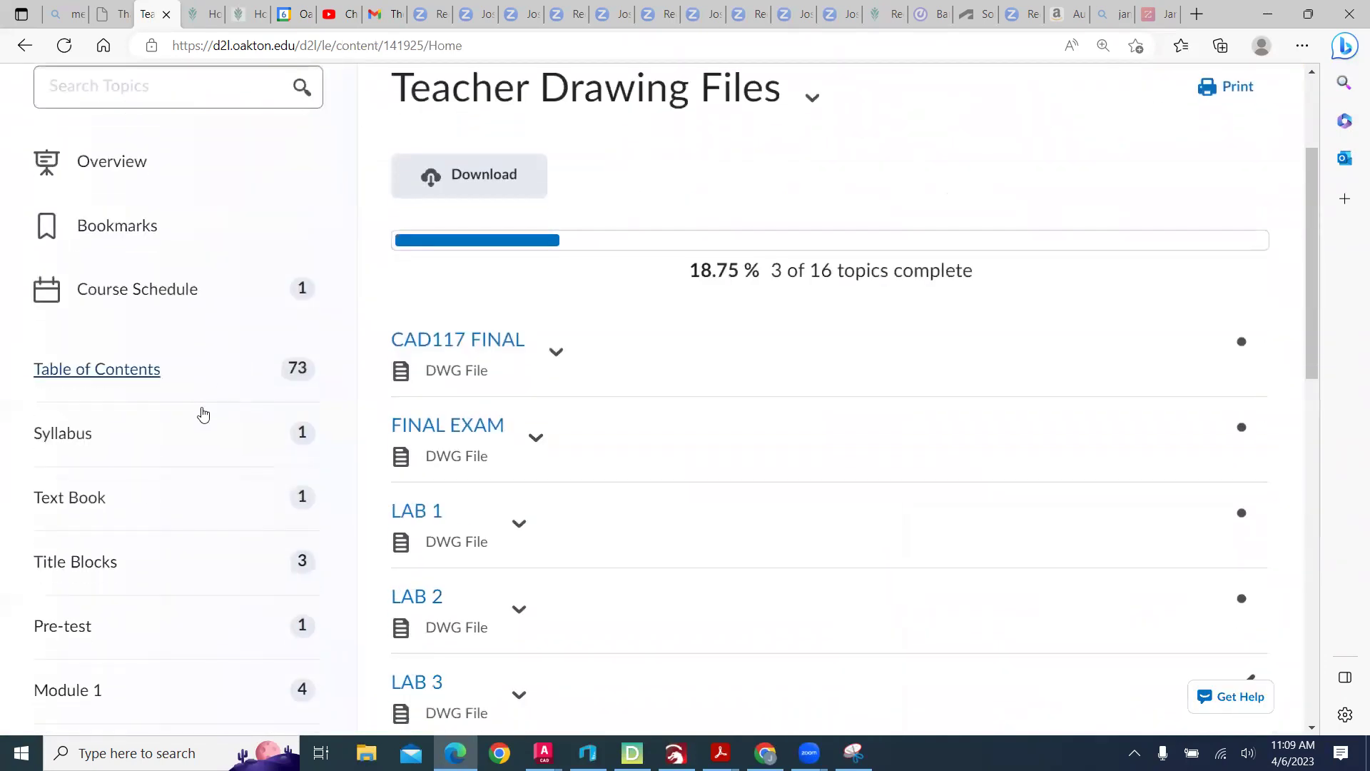
{"action": "scroll", "coordinate": [127, 492], "scroll_direction": "down", "scroll_amount": 3}
{"action": "scroll", "coordinate": [44, 556], "scroll_direction": "down", "scroll_amount": 3}
{"action": "scroll", "coordinate": [45, 556], "scroll_direction": "down", "scroll_amount": 2}
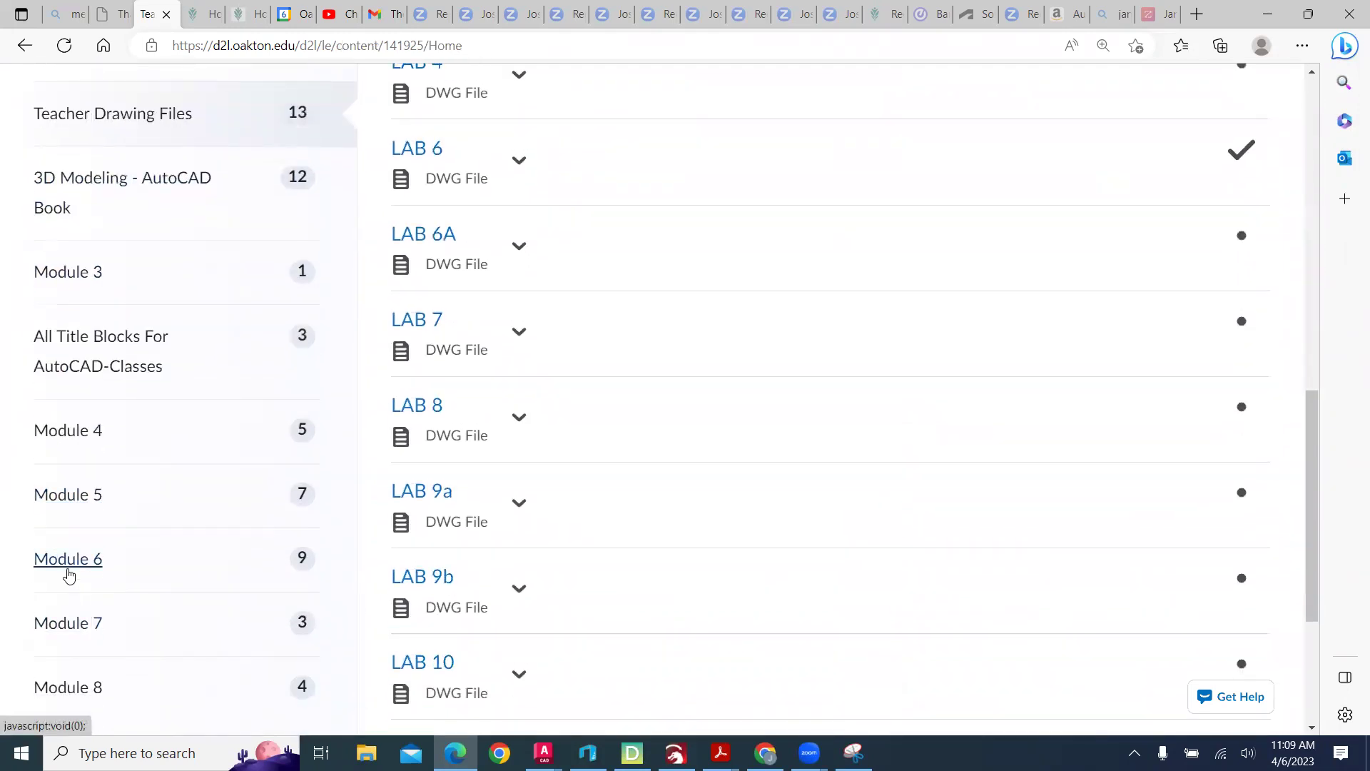
{"action": "left_click", "coordinate": [68, 569]}
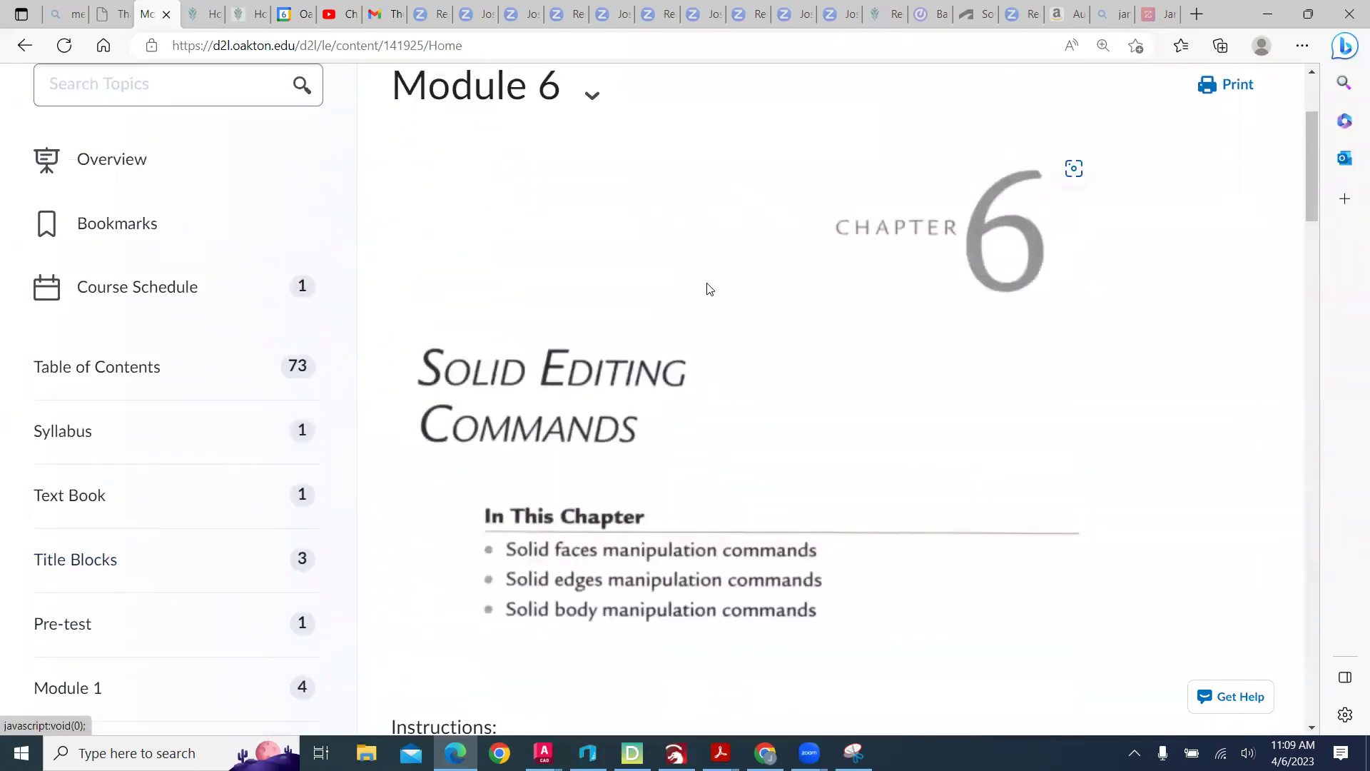
Step: Examine the Module 6 instructions, the three required assignment drawings and the bonus practice drawings
{"action": "scroll", "coordinate": [762, 452], "scroll_direction": "down", "scroll_amount": 7}
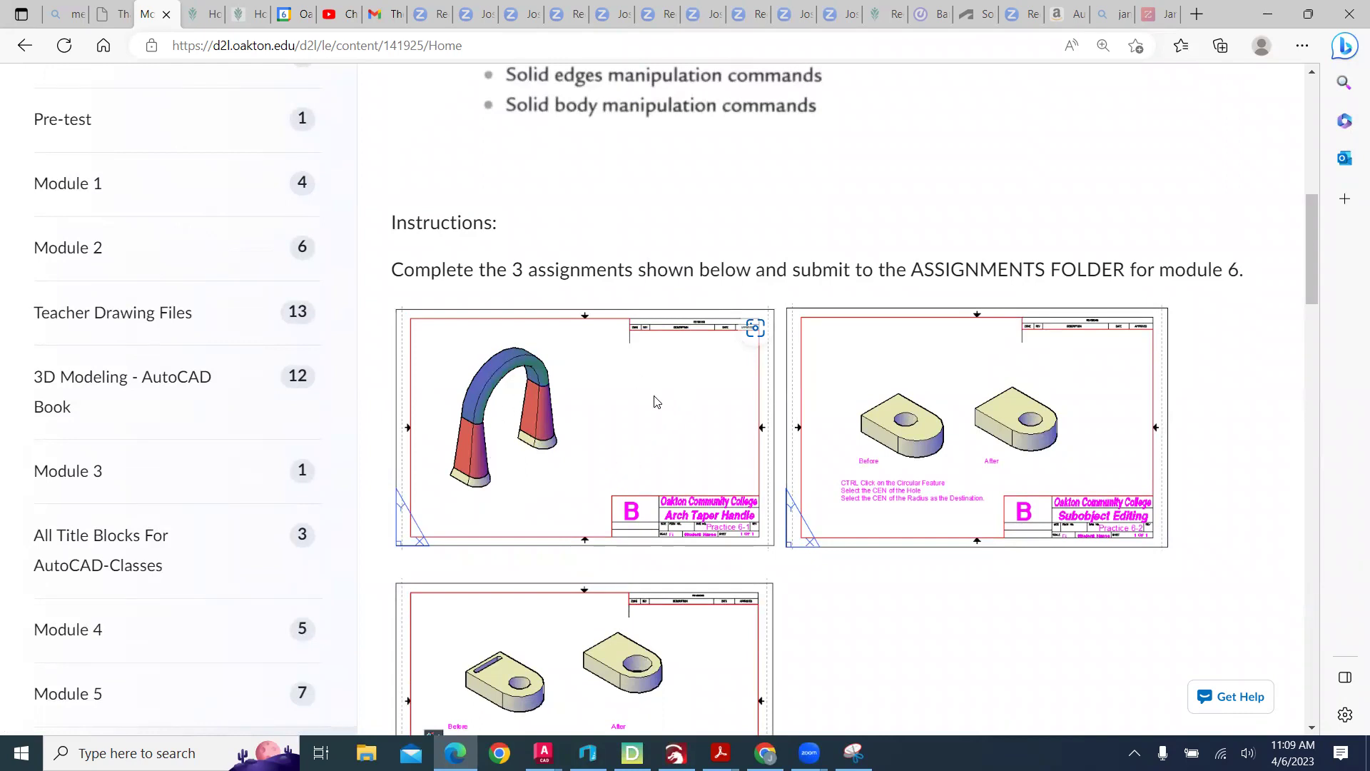
{"action": "scroll", "coordinate": [588, 495], "scroll_direction": "down", "scroll_amount": 3}
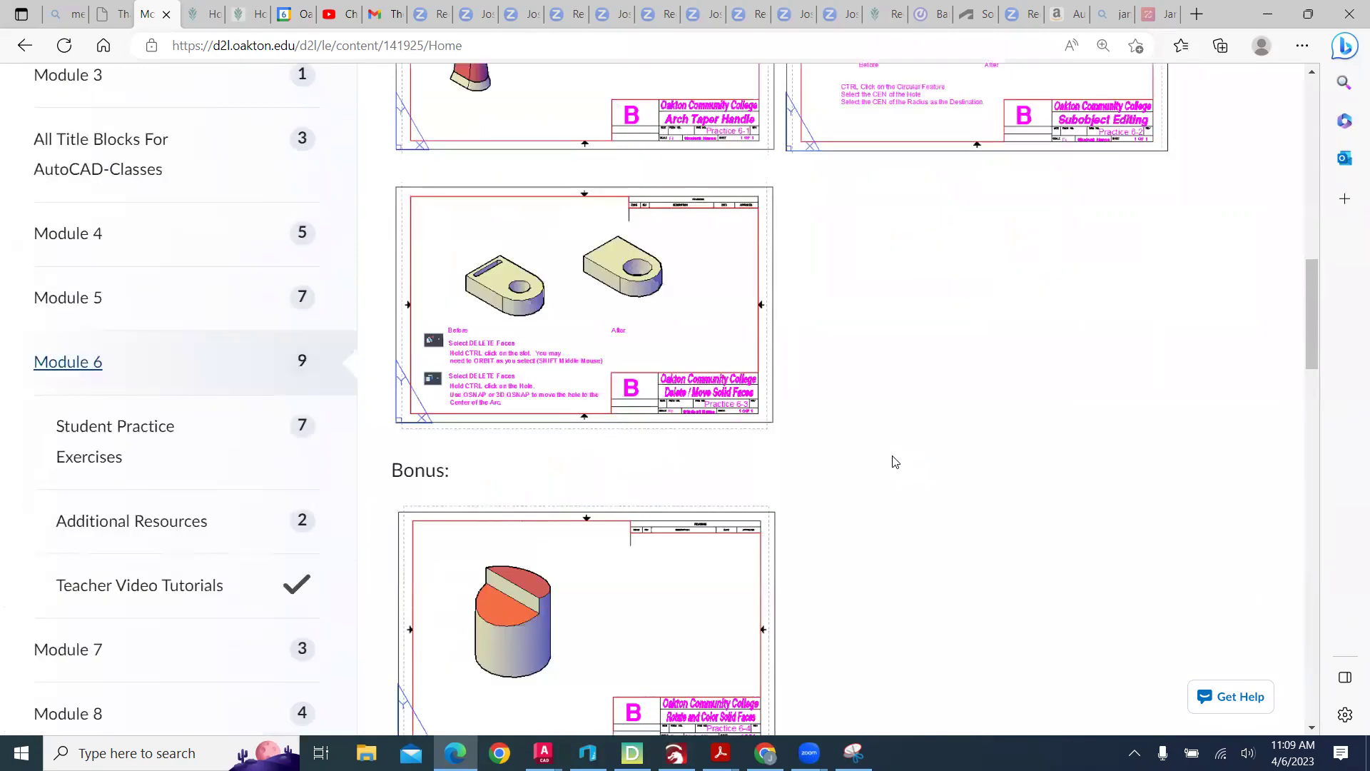
{"action": "scroll", "coordinate": [894, 462], "scroll_direction": "down", "scroll_amount": 1}
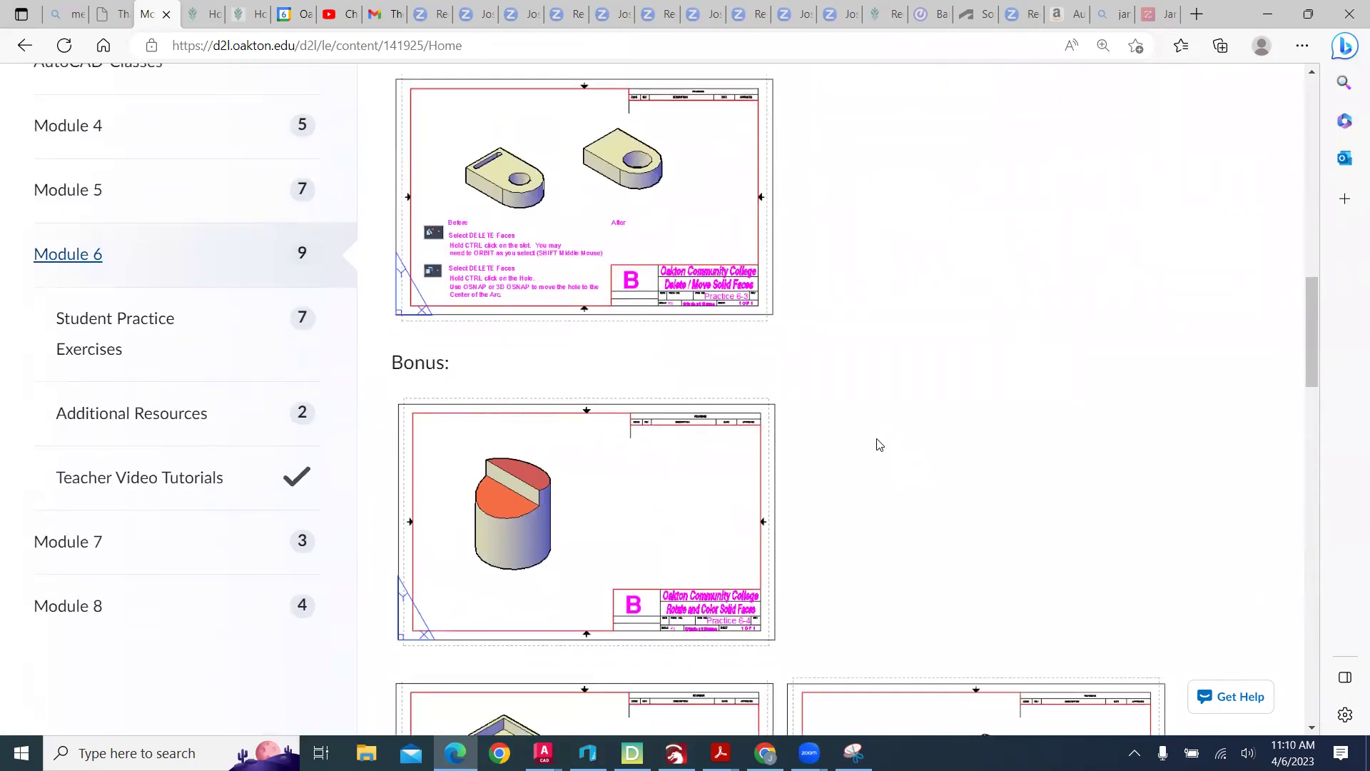
{"action": "scroll", "coordinate": [897, 449], "scroll_direction": "down", "scroll_amount": 3}
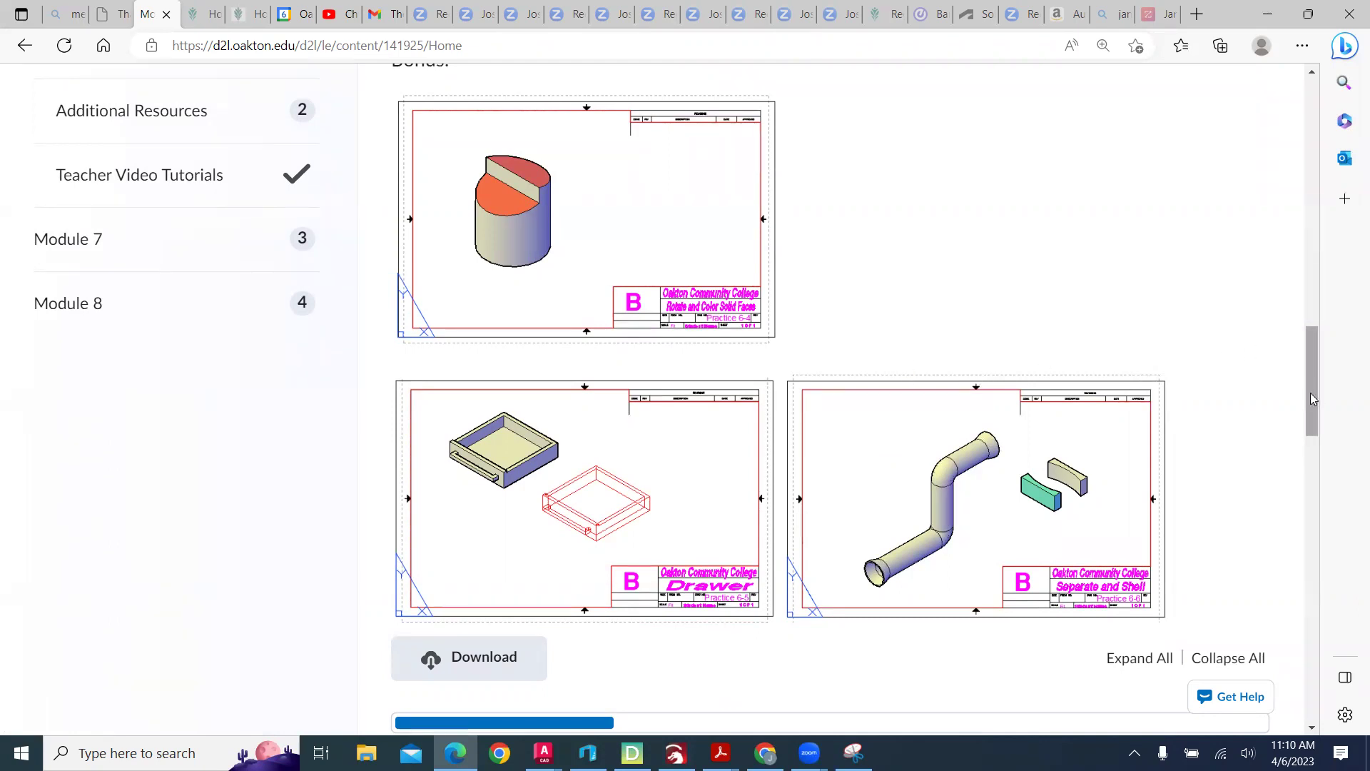
{"action": "mouse_move", "coordinate": [1310, 399]}
{"action": "left_mouse_down"}
{"action": "mouse_move", "coordinate": [1322, 498]}
{"action": "mouse_move", "coordinate": [1306, 398]}
{"action": "mouse_move", "coordinate": [1288, 389]}
{"action": "left_mouse_up"}
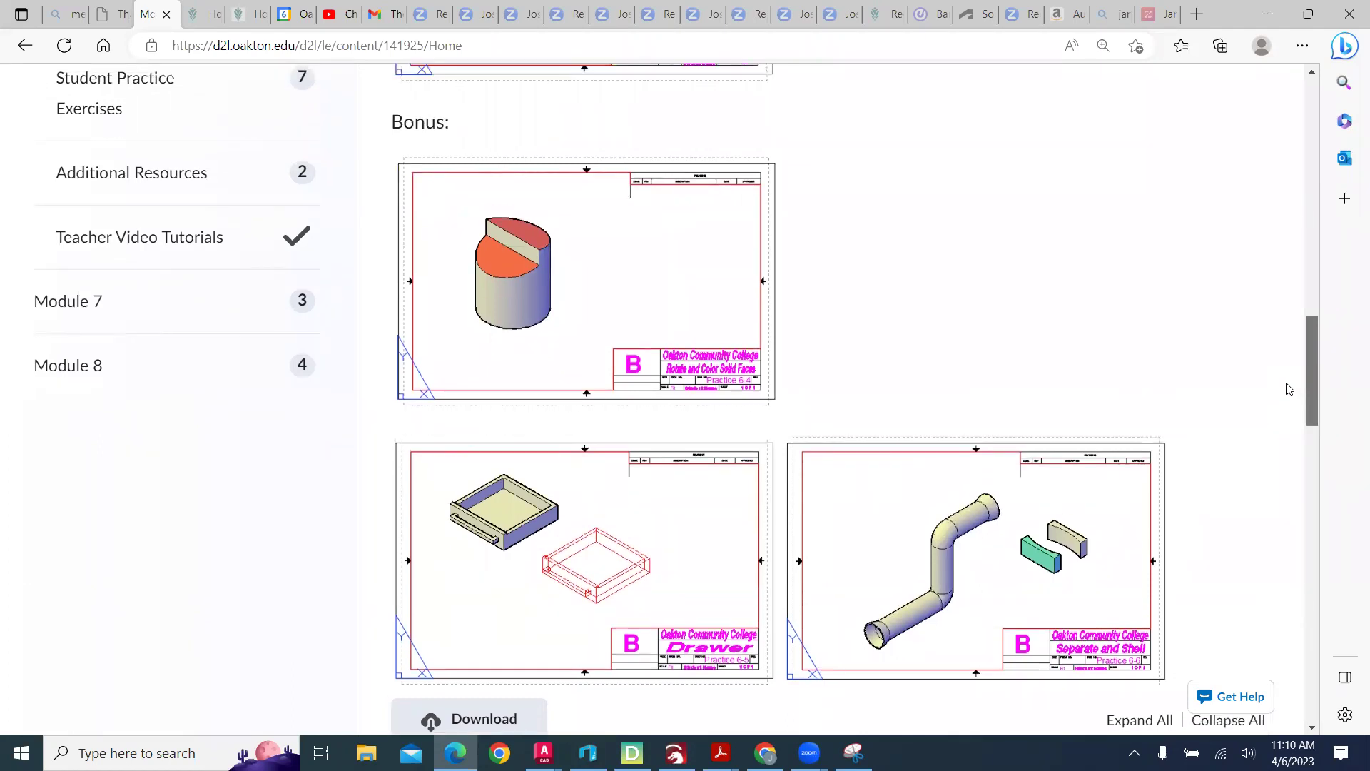
{"action": "left_click_drag", "start_coordinate": [1288, 388], "coordinate": [1263, 234]}
{"action": "scroll", "coordinate": [1256, 221], "scroll_direction": "up", "scroll_amount": 7}
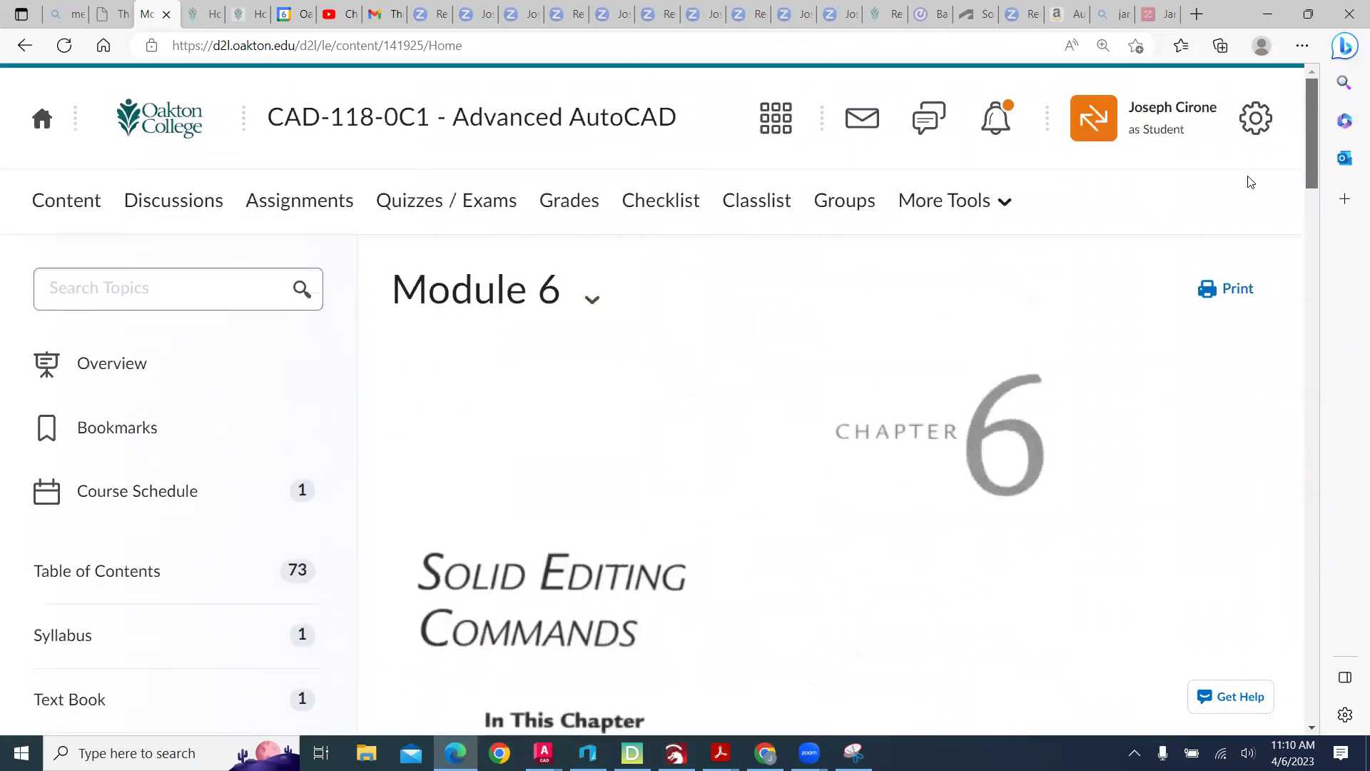
{"action": "scroll", "coordinate": [1251, 180], "scroll_direction": "down", "scroll_amount": 5}
{"action": "scroll", "coordinate": [1265, 307], "scroll_direction": "down", "scroll_amount": 12}
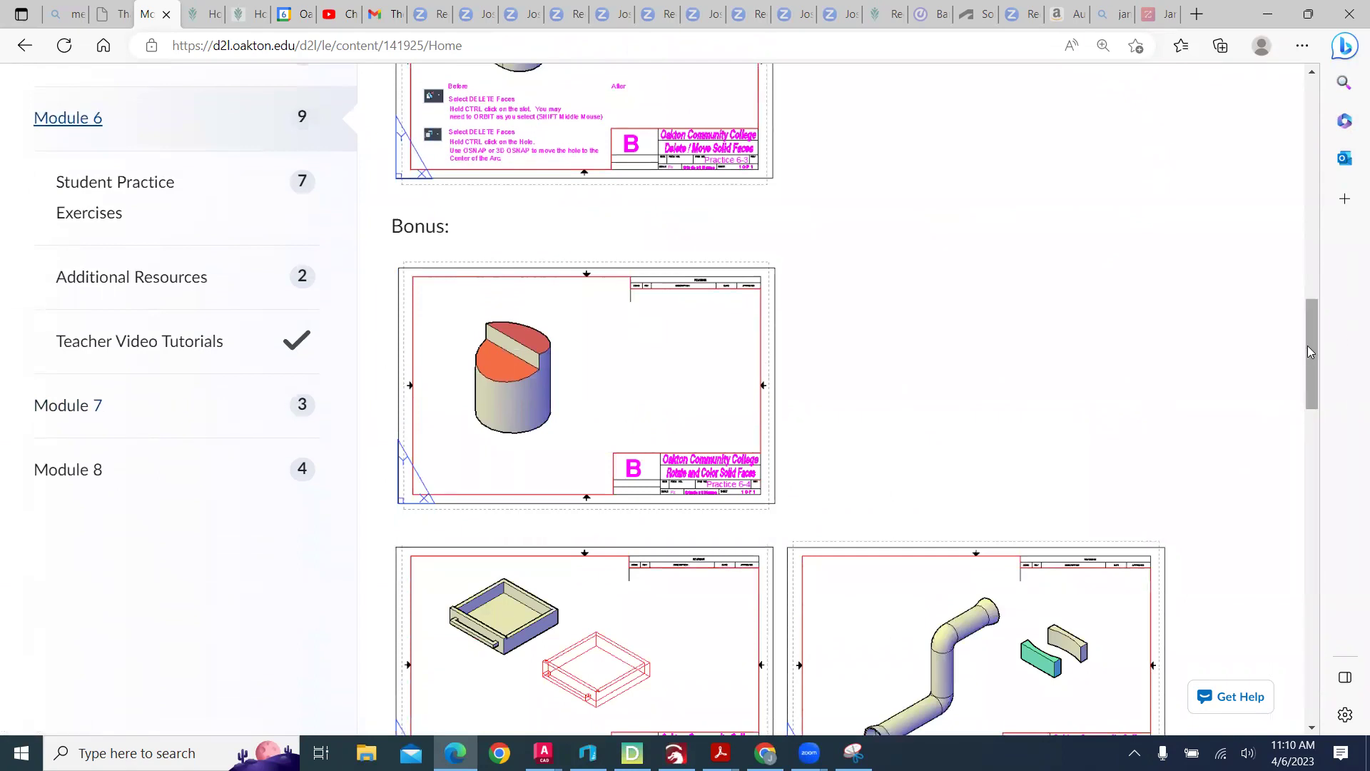
{"action": "left_click_drag", "start_coordinate": [1310, 346], "coordinate": [1319, 271]}
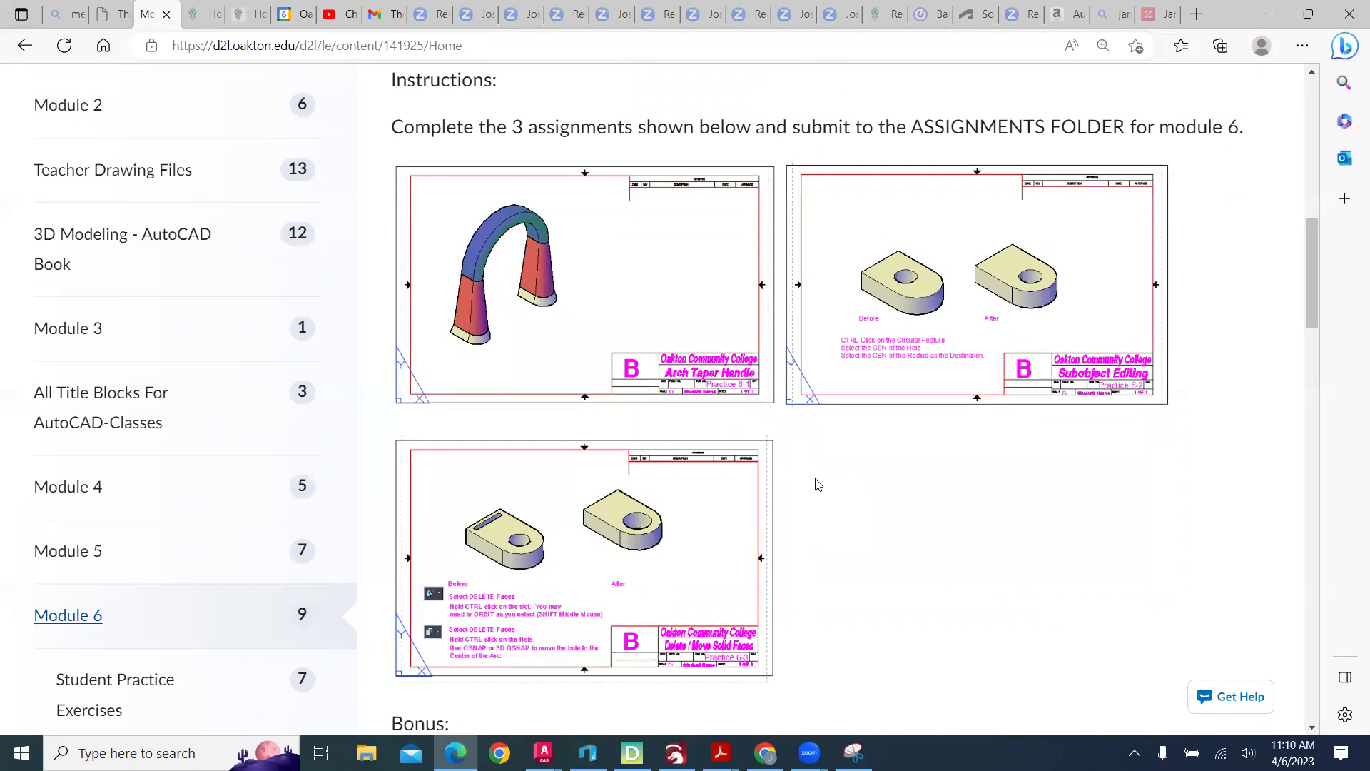
Step: Open Module 7 in the course content and view its chapter topics and exercise instructions
{"action": "scroll", "coordinate": [101, 600], "scroll_direction": "down", "scroll_amount": 4}
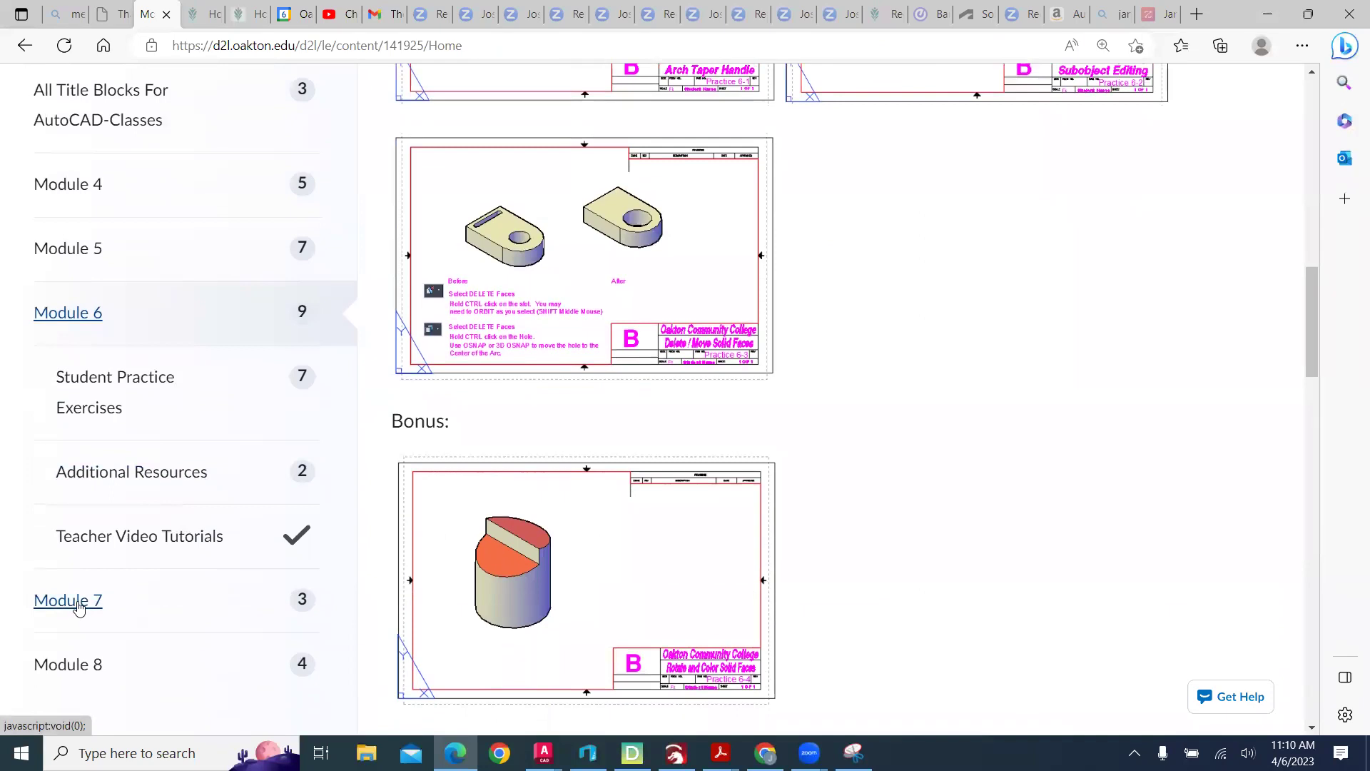
{"action": "left_click", "coordinate": [78, 603]}
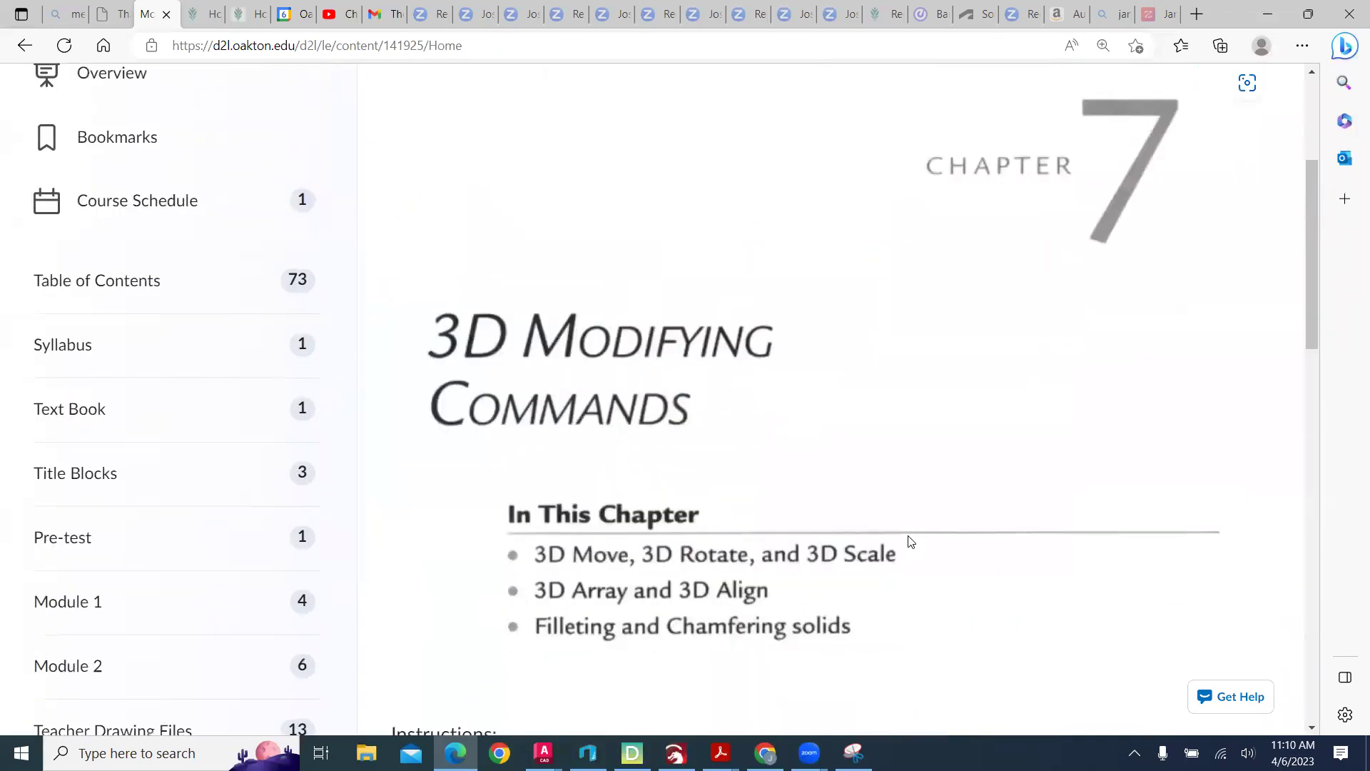
{"action": "scroll", "coordinate": [910, 540], "scroll_direction": "down", "scroll_amount": 3}
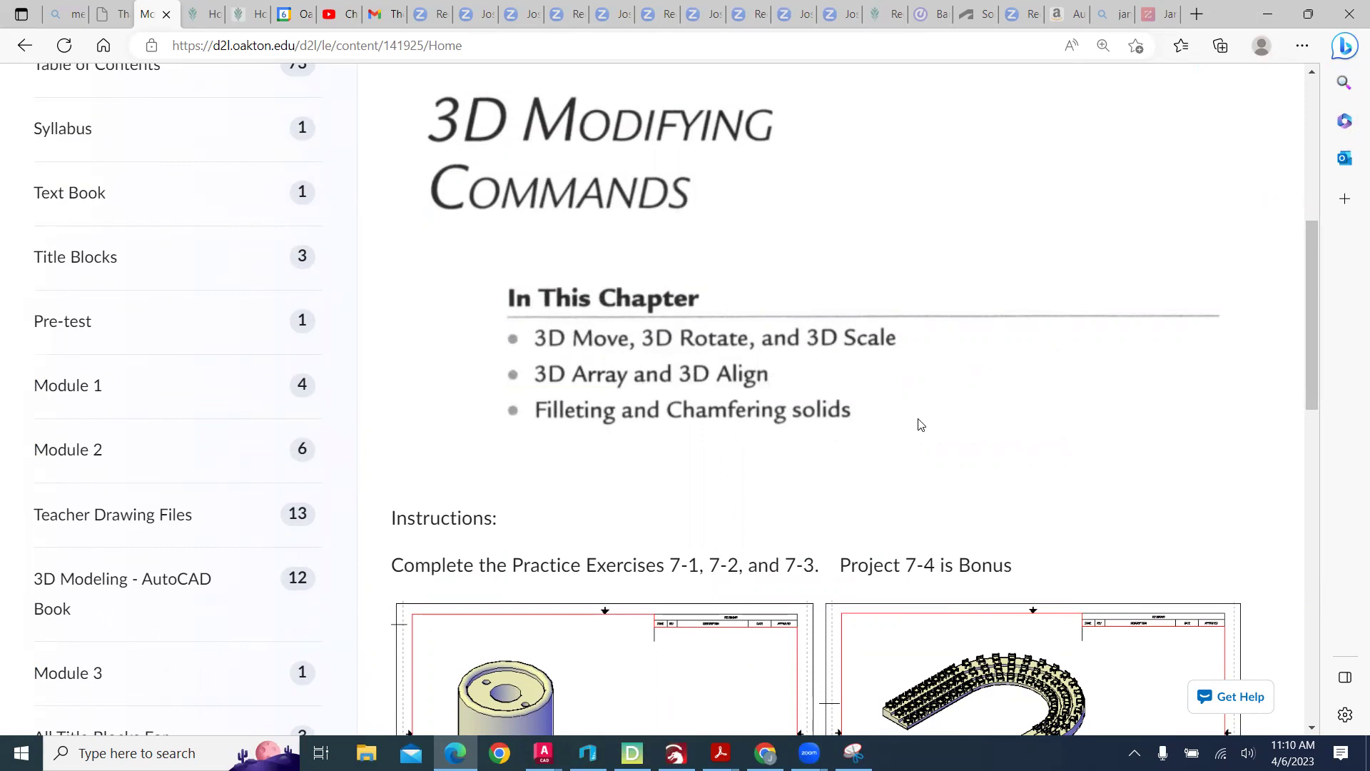
Step: Examine the Module 7 practice drawings, the bonus project and the list of student practice exercise files
{"action": "scroll", "coordinate": [920, 426], "scroll_direction": "down", "scroll_amount": 4}
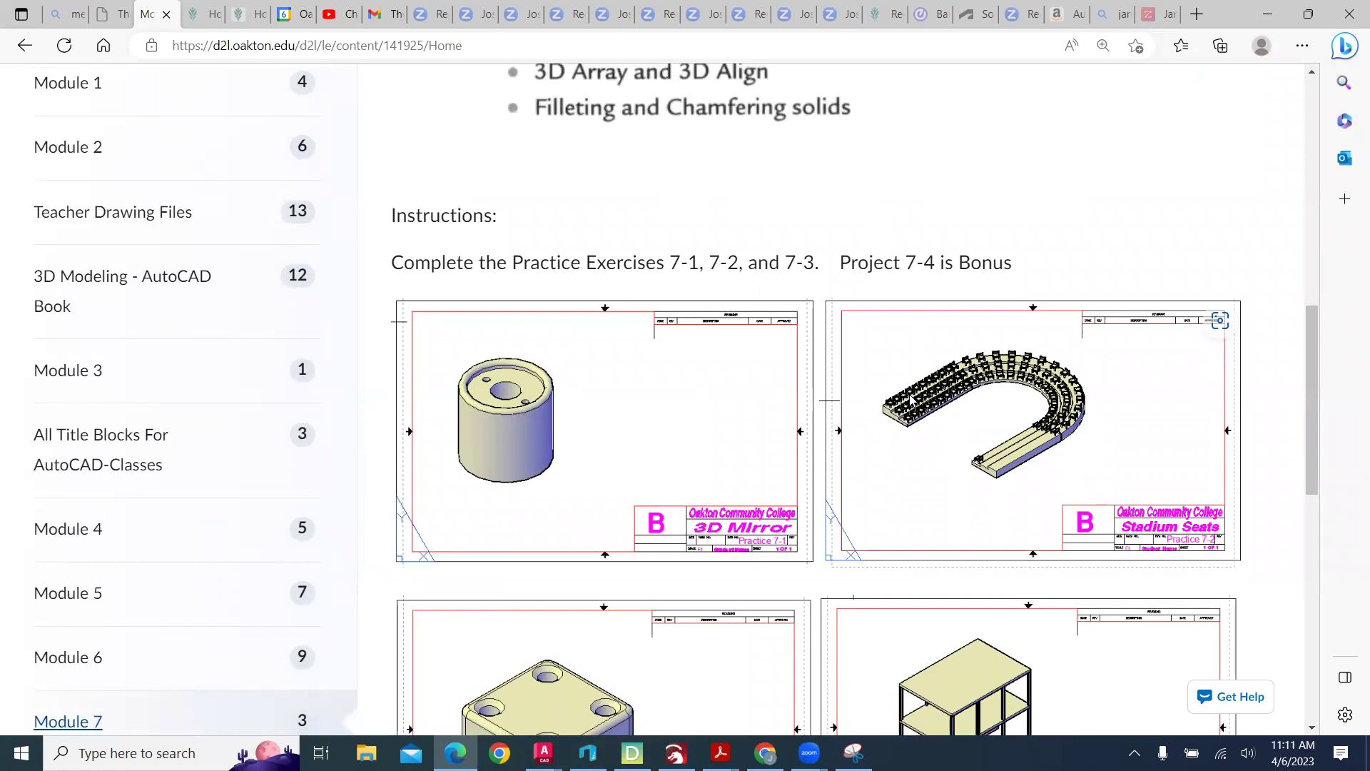
{"action": "scroll", "coordinate": [915, 420], "scroll_direction": "down", "scroll_amount": 2}
{"action": "scroll", "coordinate": [916, 420], "scroll_direction": "down", "scroll_amount": 2}
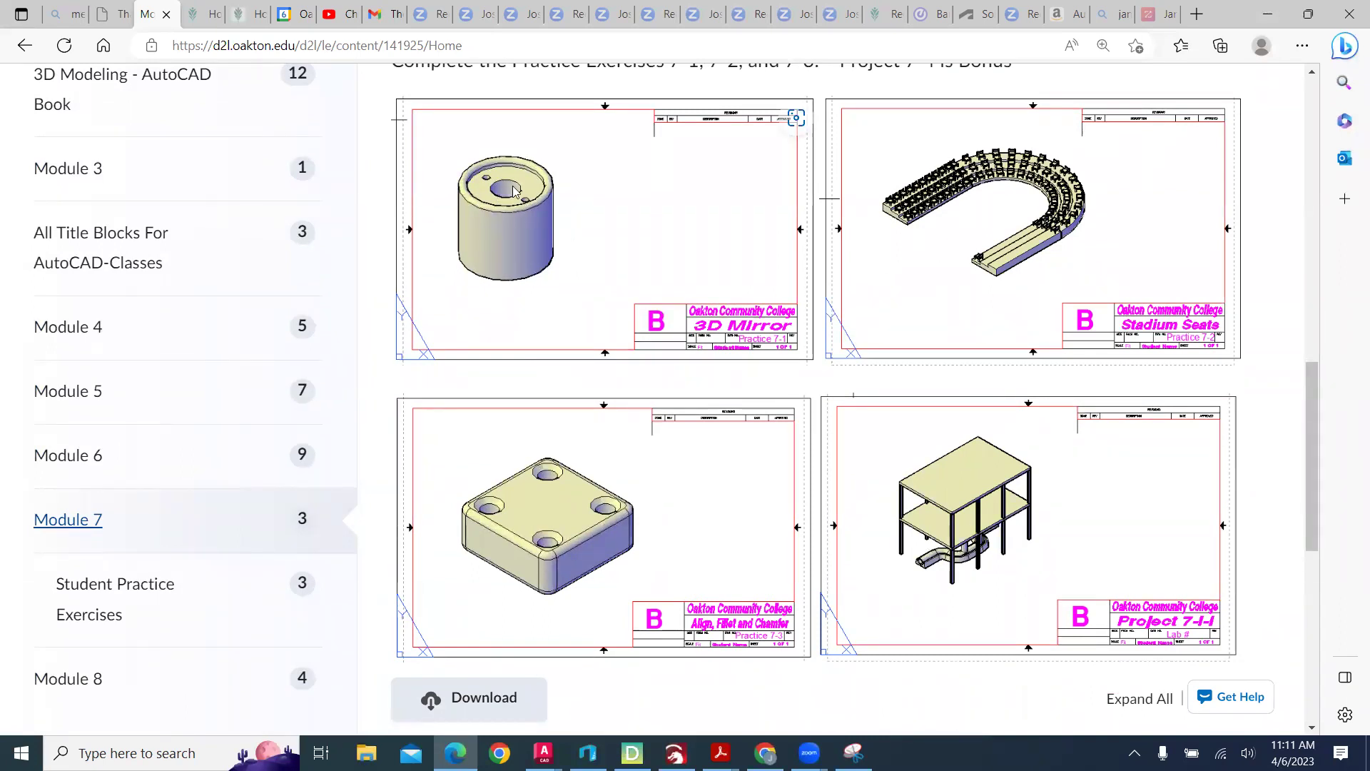
{"action": "scroll", "coordinate": [590, 437], "scroll_direction": "down", "scroll_amount": 8}
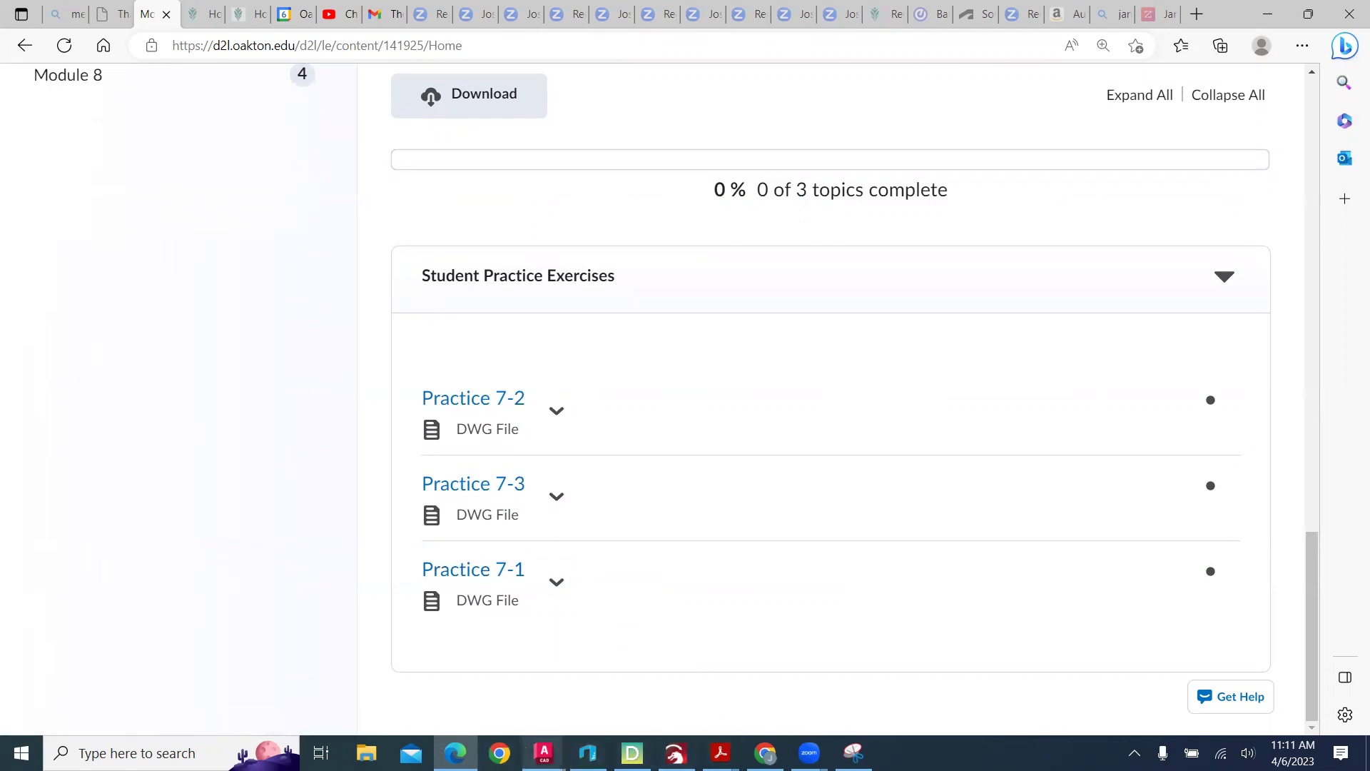
Step: Switch to AutoCAD in a maximized window and bring up the Practice 7-1 drawing containing the half bearing solid
{"action": "left_click", "coordinate": [543, 752]}
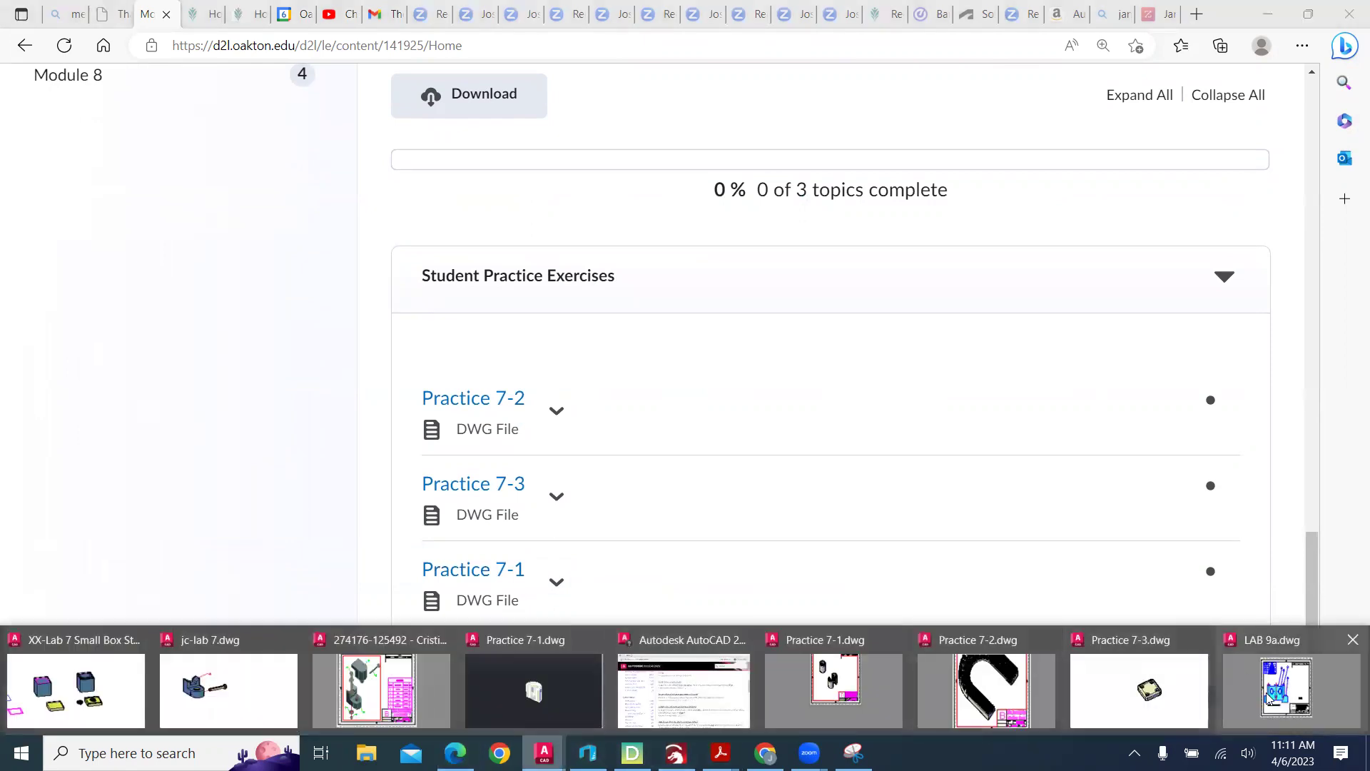
{"action": "left_click", "coordinate": [1267, 695]}
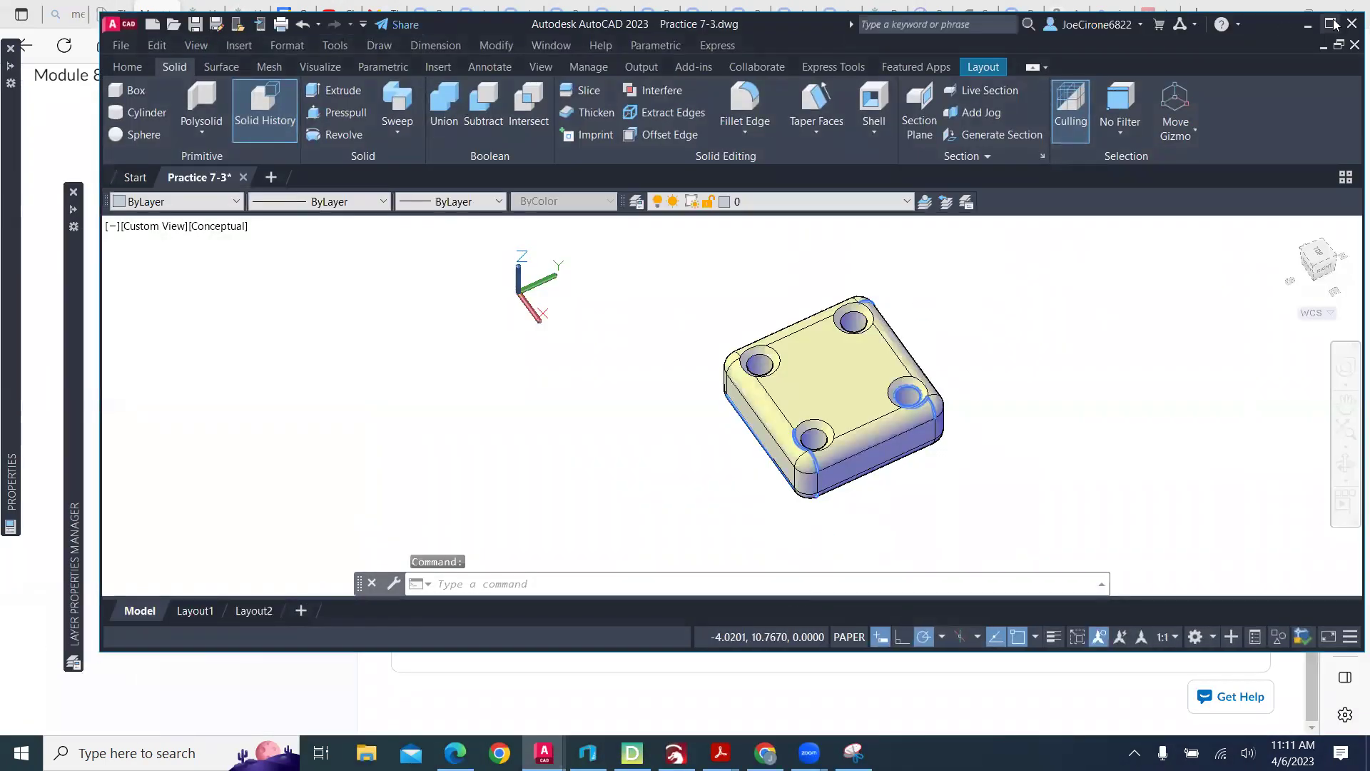
{"action": "left_click", "coordinate": [1325, 26]}
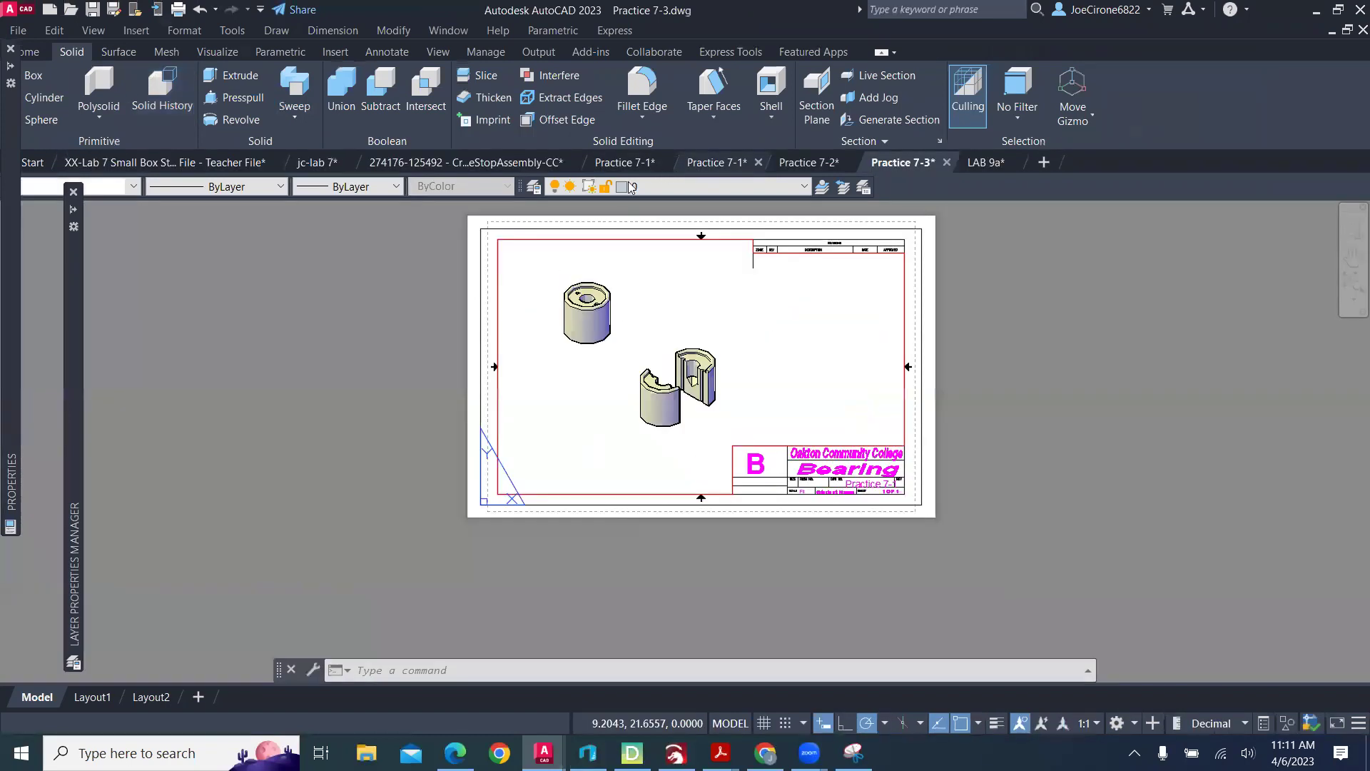
{"action": "left_click", "coordinate": [612, 177]}
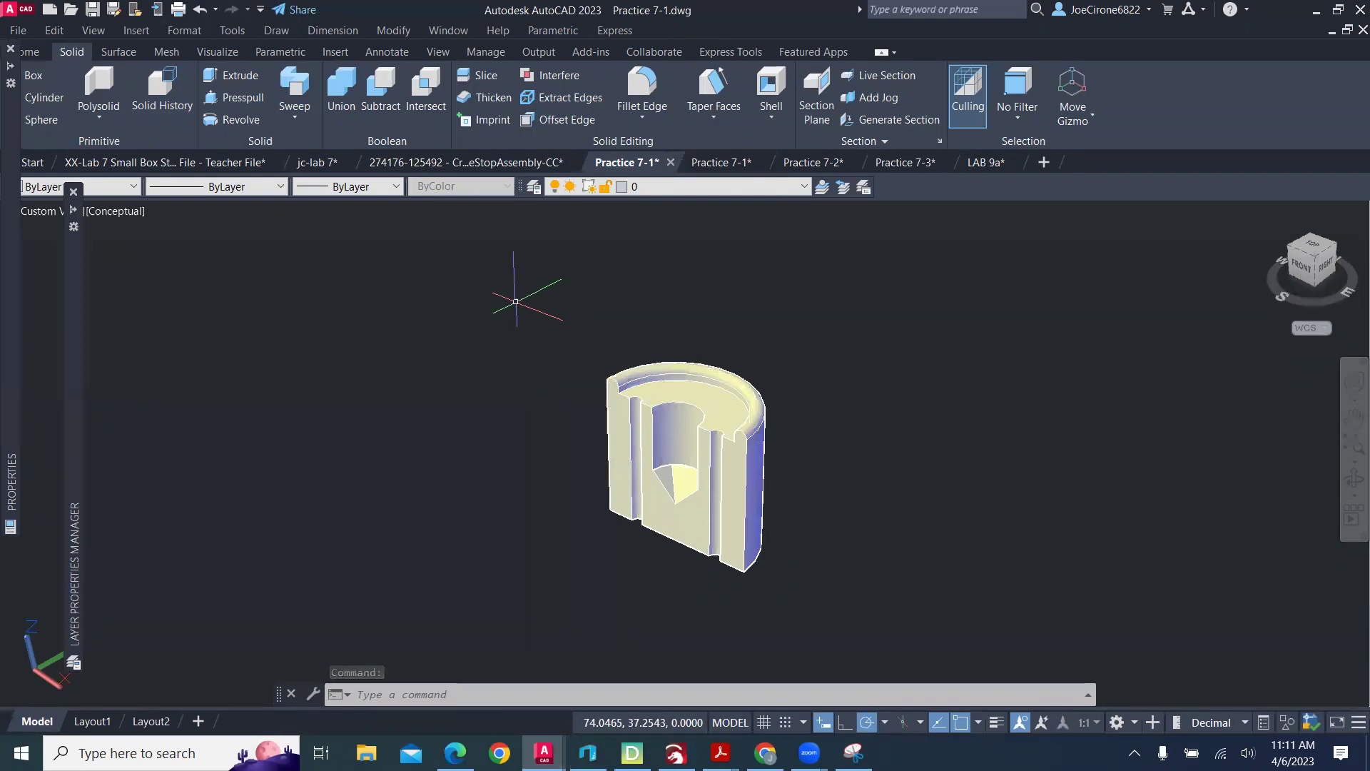
Step: Mirror the half bearing with 3DMIRROR about a three-point plane on its flat cut face, keeping the source object
{"action": "type", "text": "3D"}
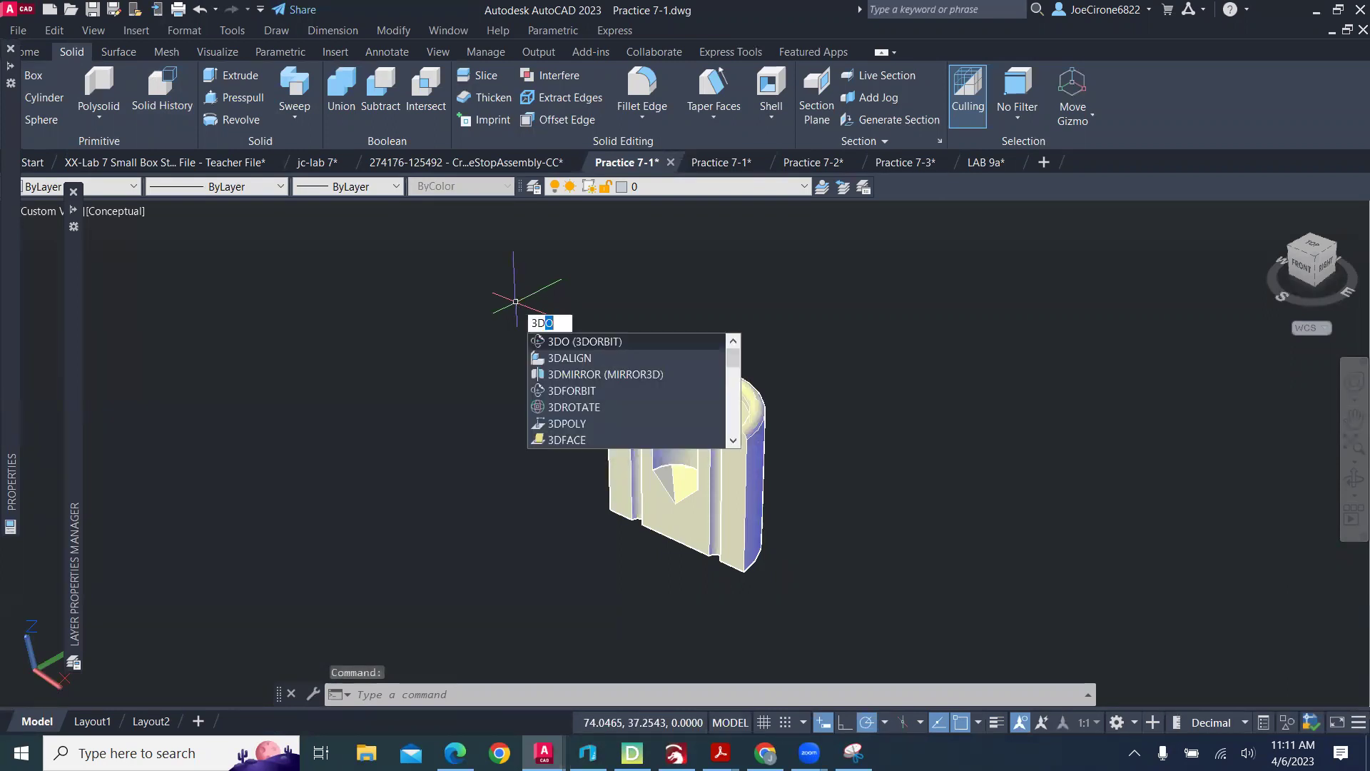
{"action": "type", "text": "mirr"}
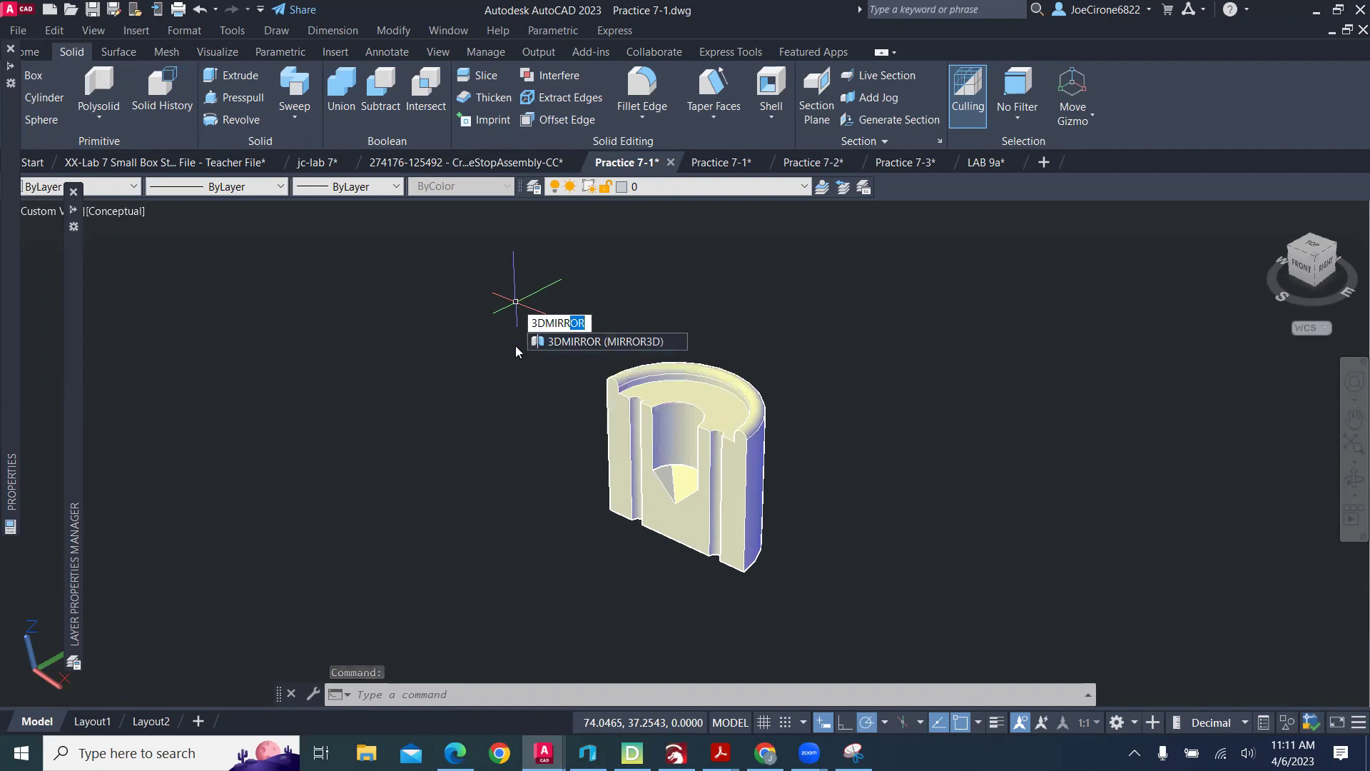
{"action": "key", "text": "Return"}
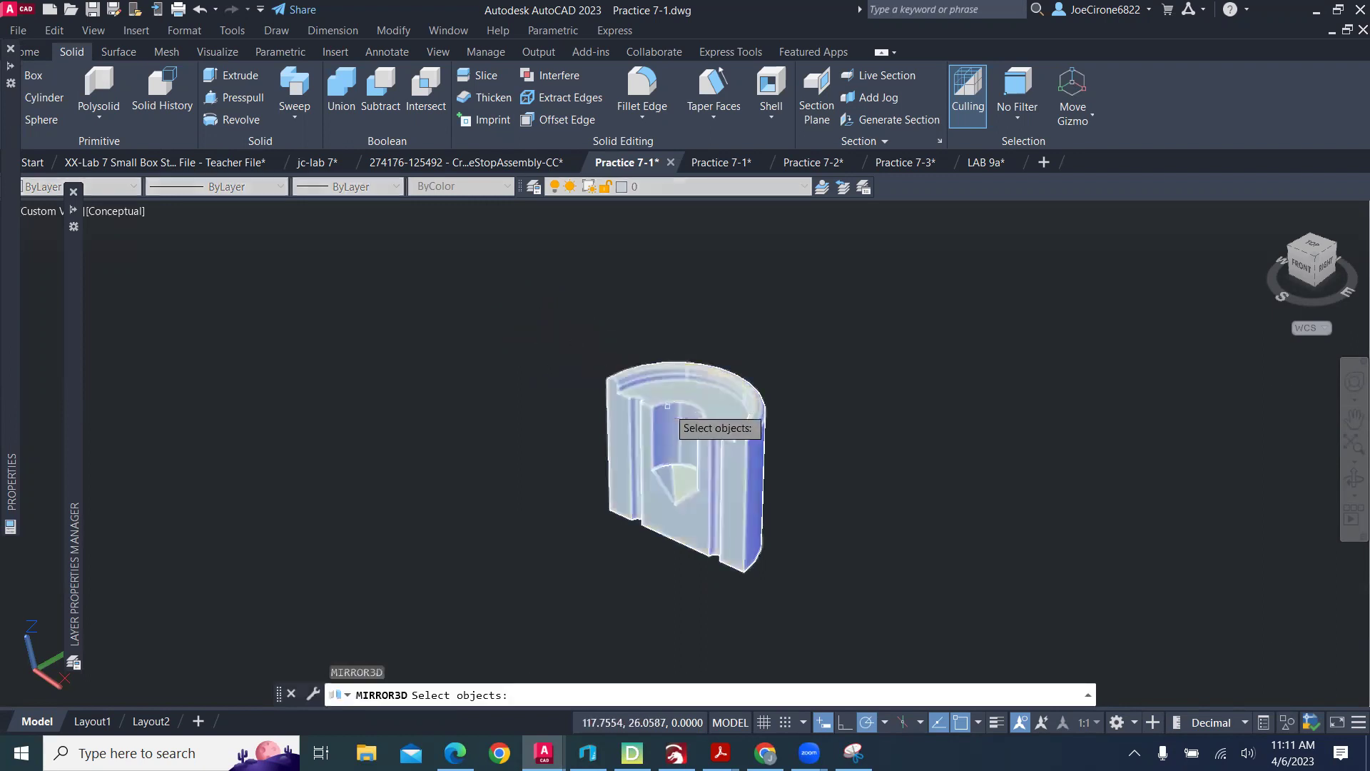
{"action": "left_click", "coordinate": [667, 406]}
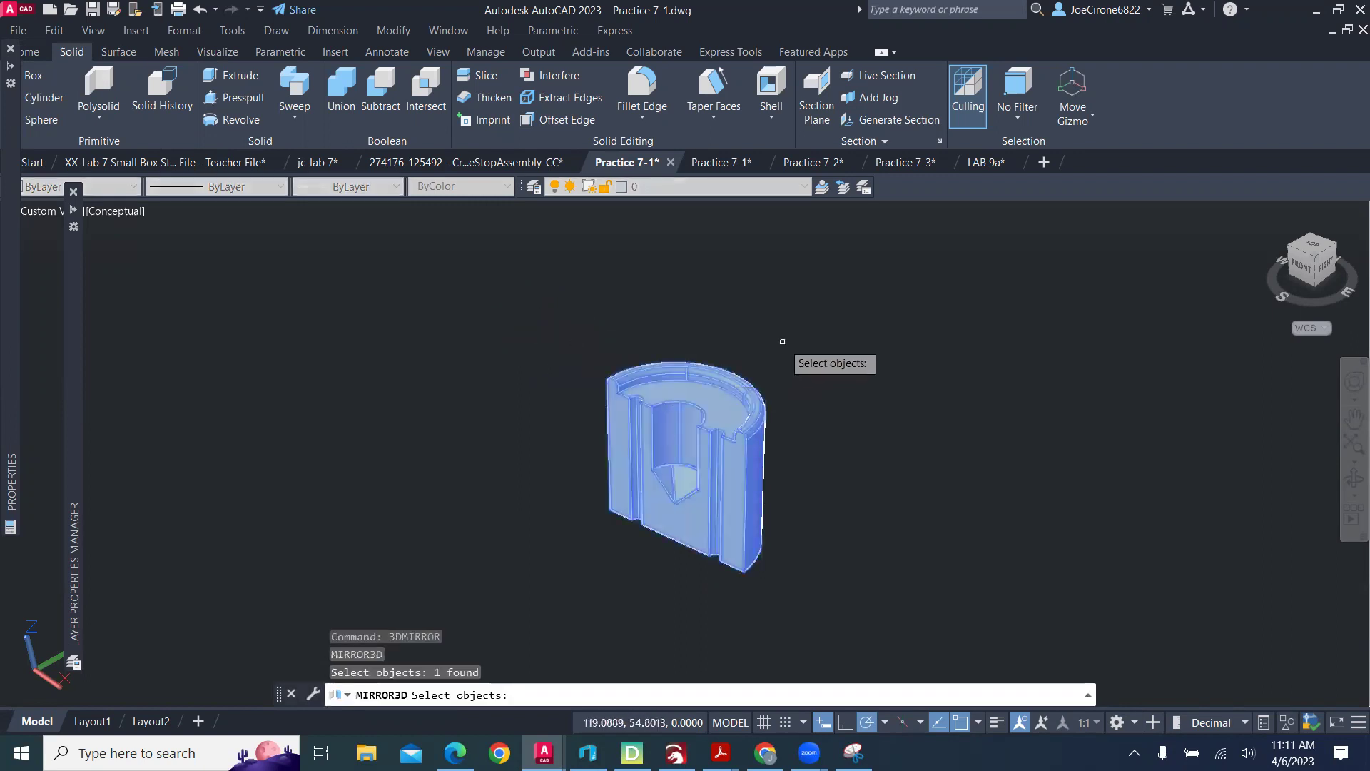
{"action": "key", "text": "Return"}
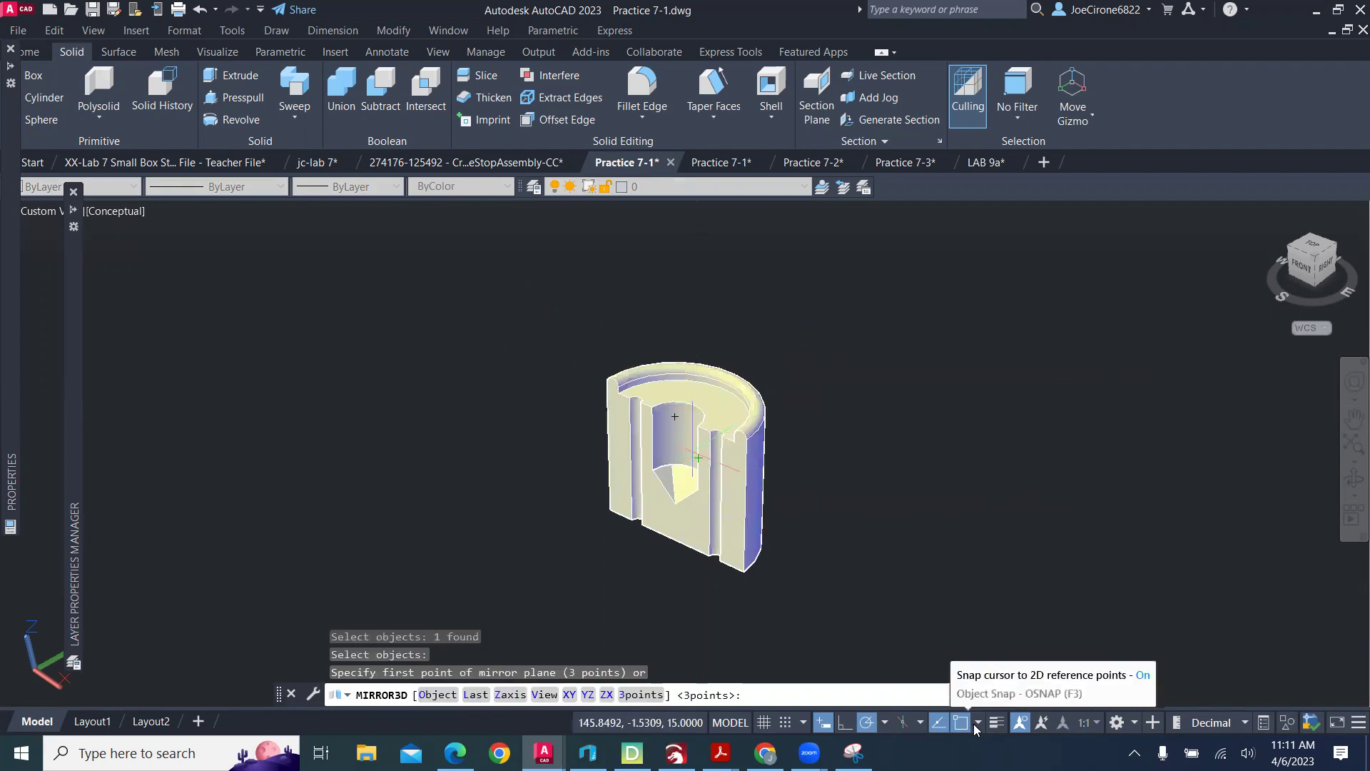
{"action": "left_click", "coordinate": [610, 508]}
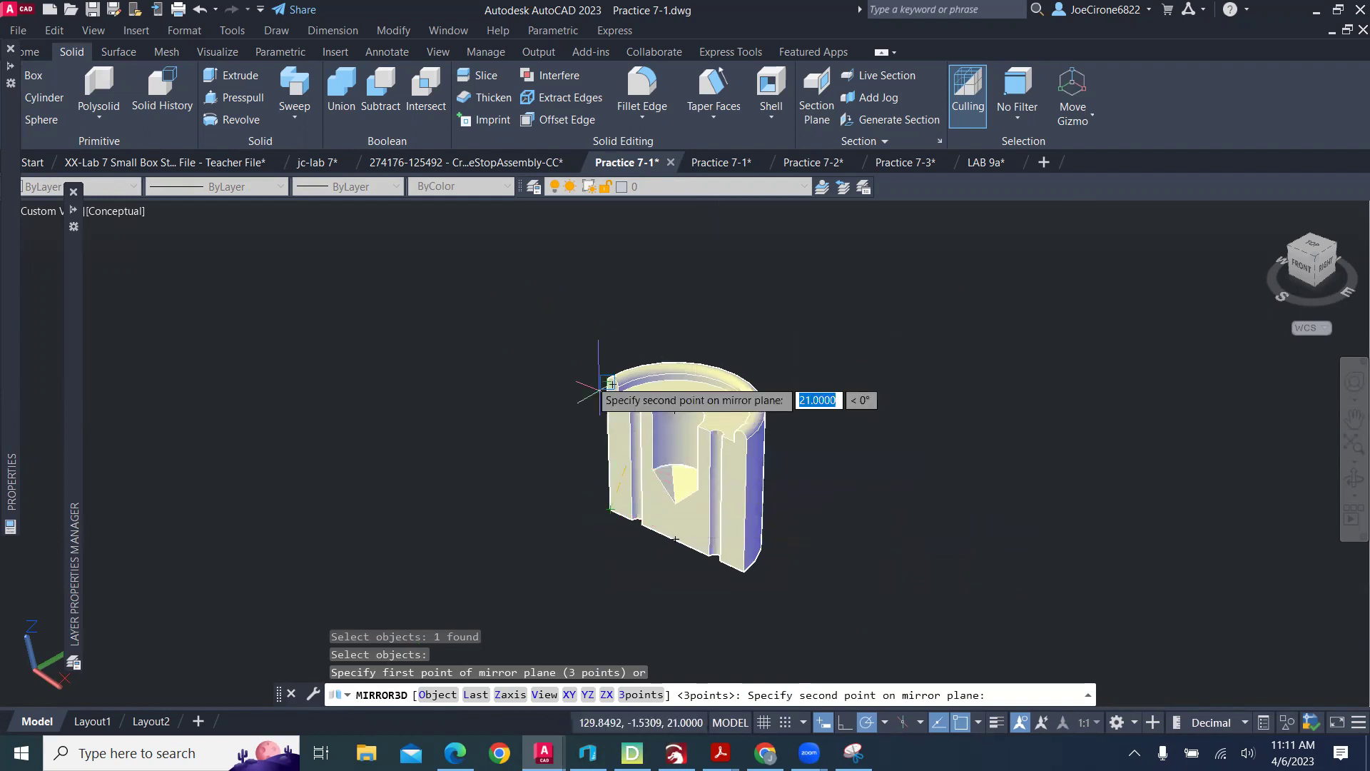
{"action": "scroll", "coordinate": [591, 374], "scroll_direction": "up", "scroll_amount": 2}
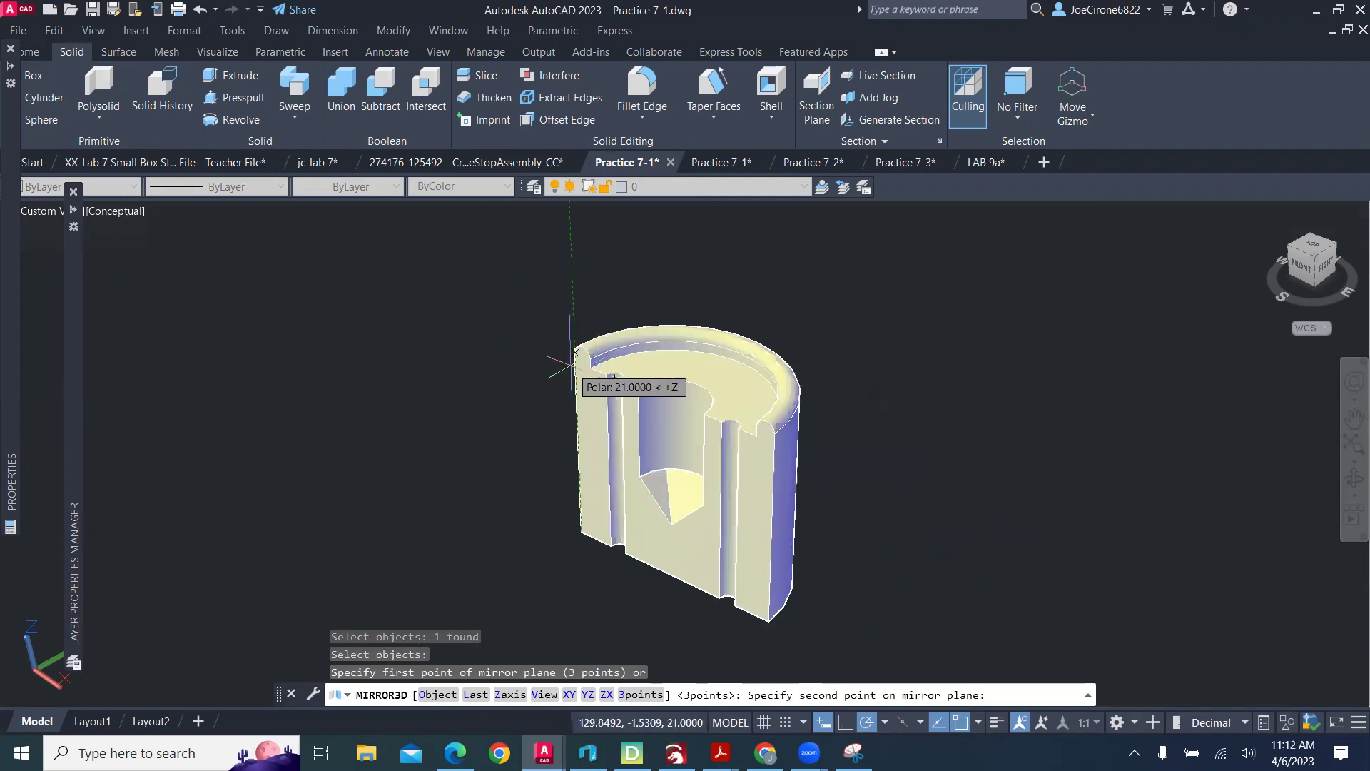
{"action": "left_click", "coordinate": [583, 354]}
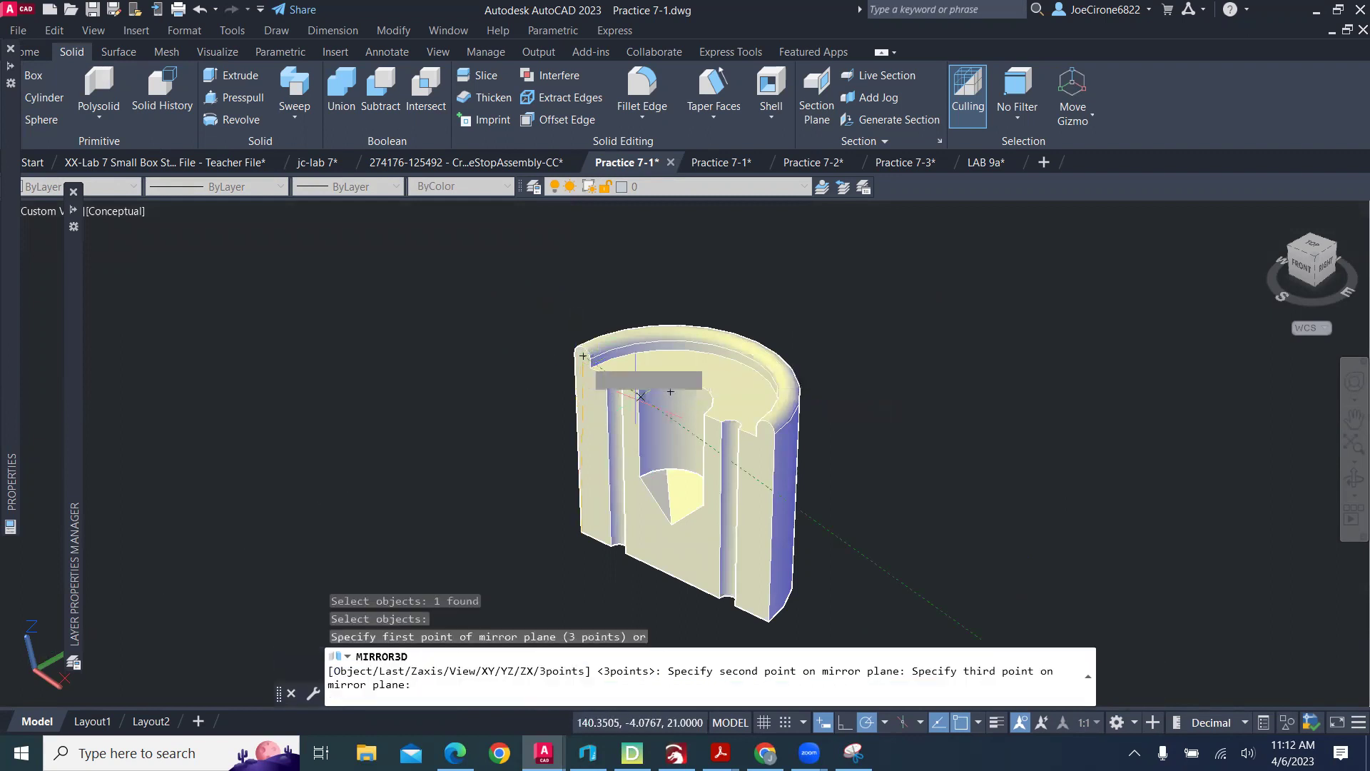
{"action": "left_click", "coordinate": [765, 429]}
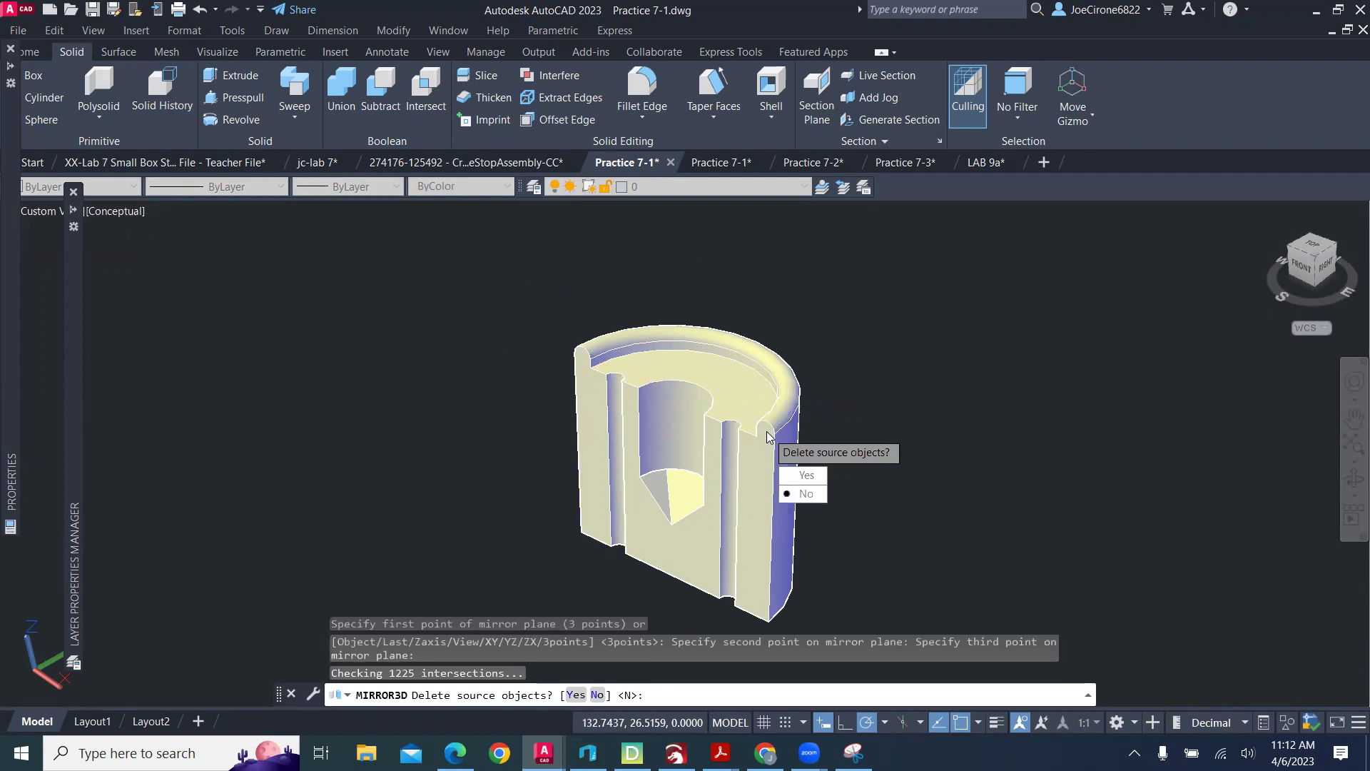
{"action": "left_click", "coordinate": [808, 494]}
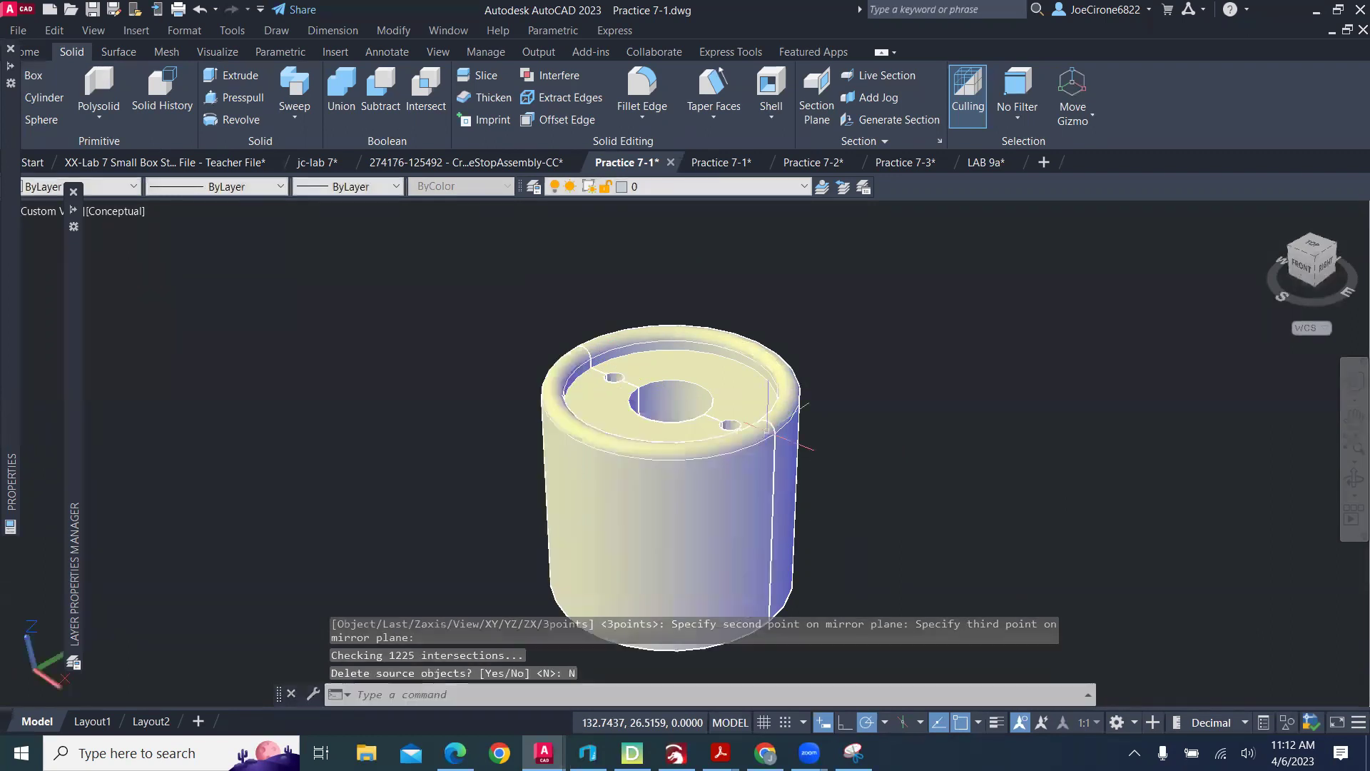
{"action": "scroll", "coordinate": [842, 356], "scroll_direction": "down", "scroll_amount": 2}
{"action": "middle_click_drag", "start_coordinate": [856, 389], "coordinate": [865, 327]}
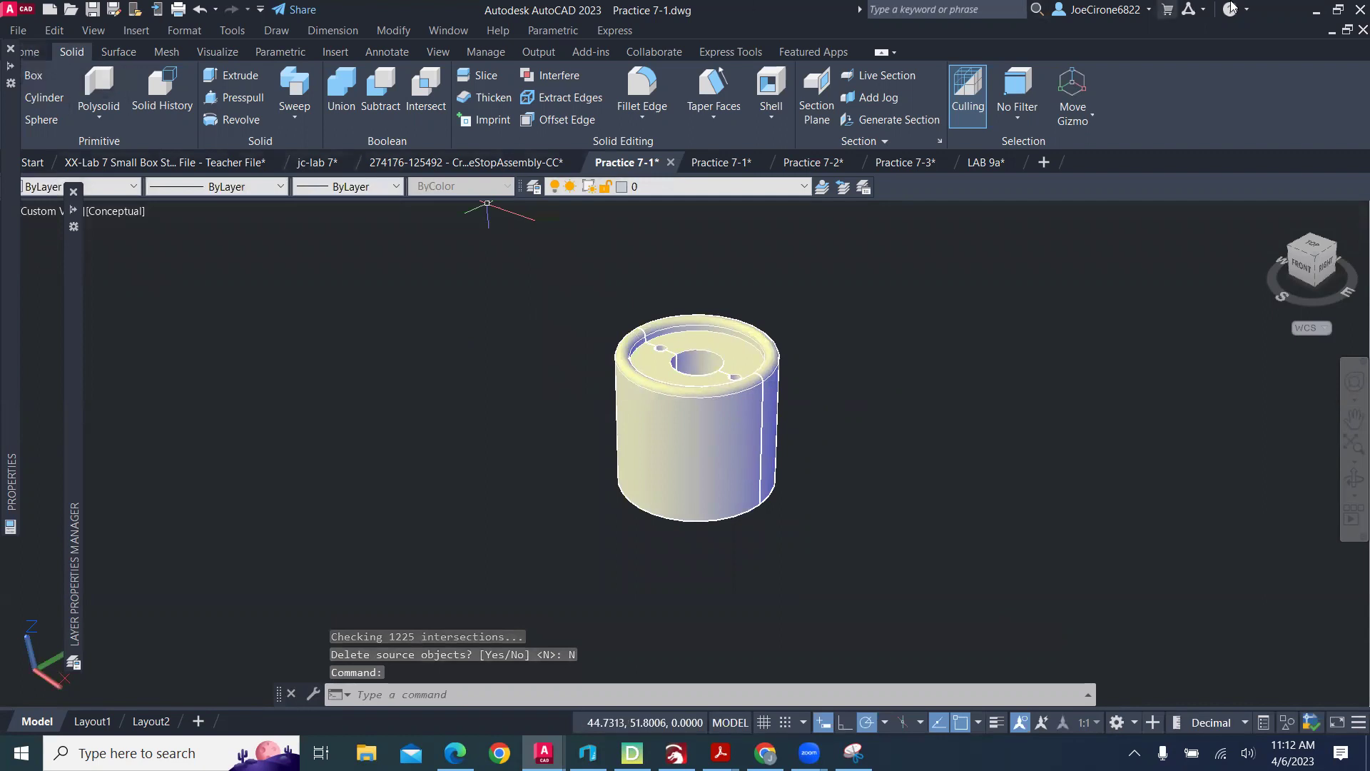
Step: Close the Layer Properties Manager and Properties palettes, keeping the AutoCAD window maximized
{"action": "left_click", "coordinate": [1338, 10]}
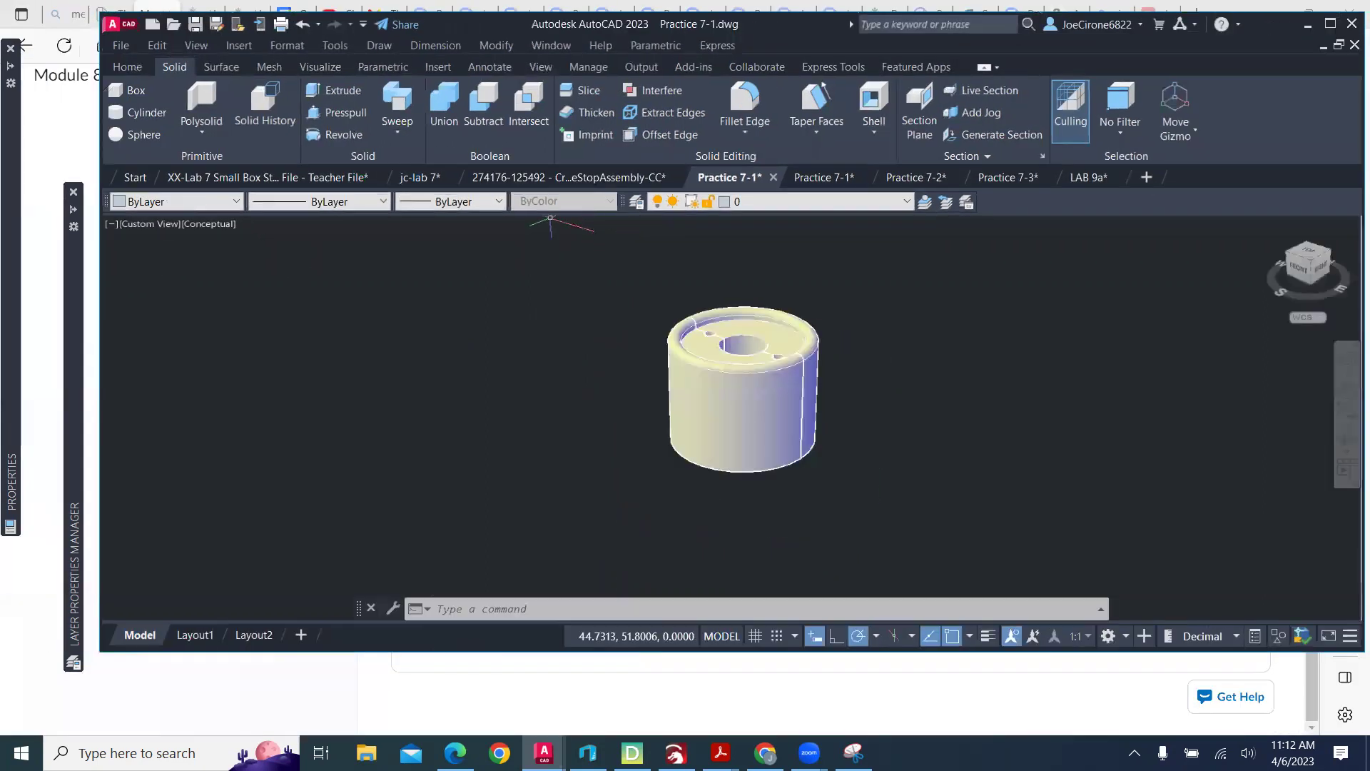
{"action": "left_click", "coordinate": [1330, 23]}
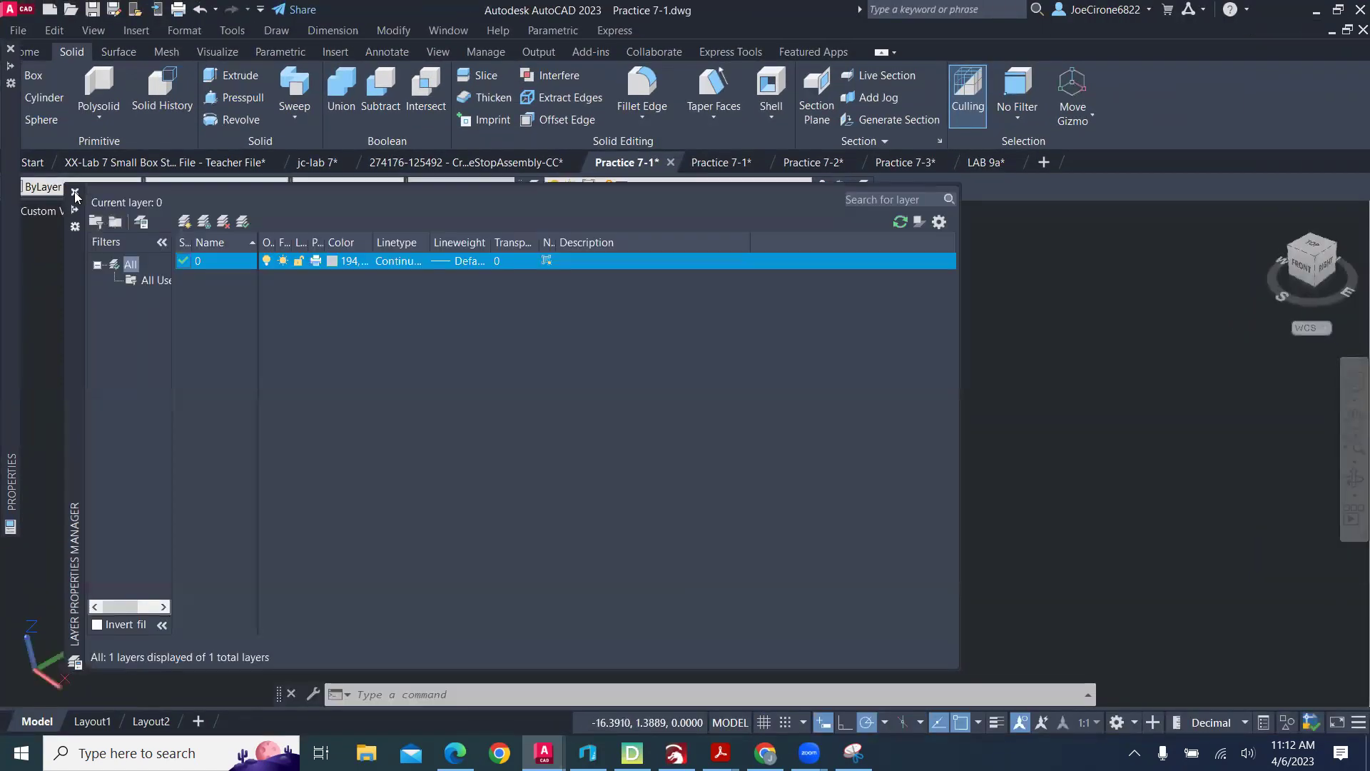
{"action": "left_click", "coordinate": [74, 191]}
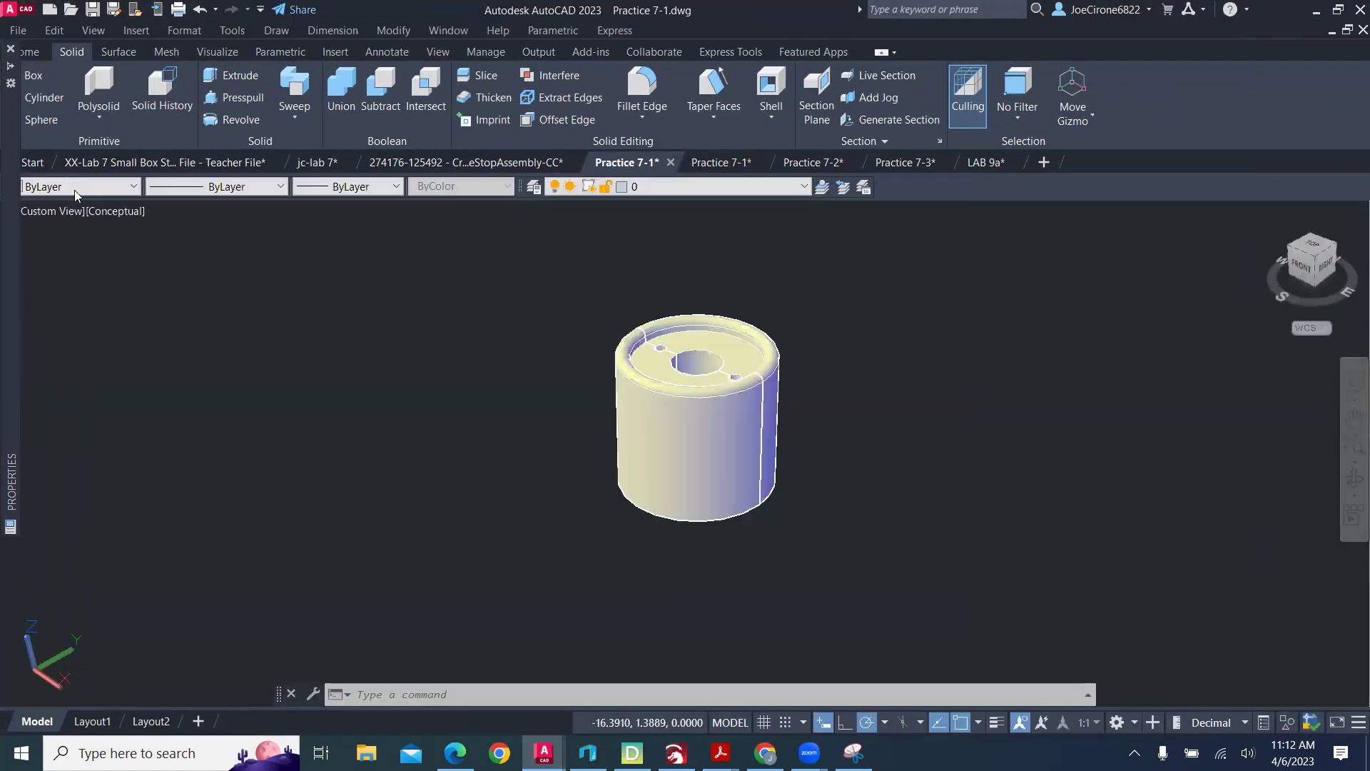
{"action": "left_click", "coordinate": [10, 48]}
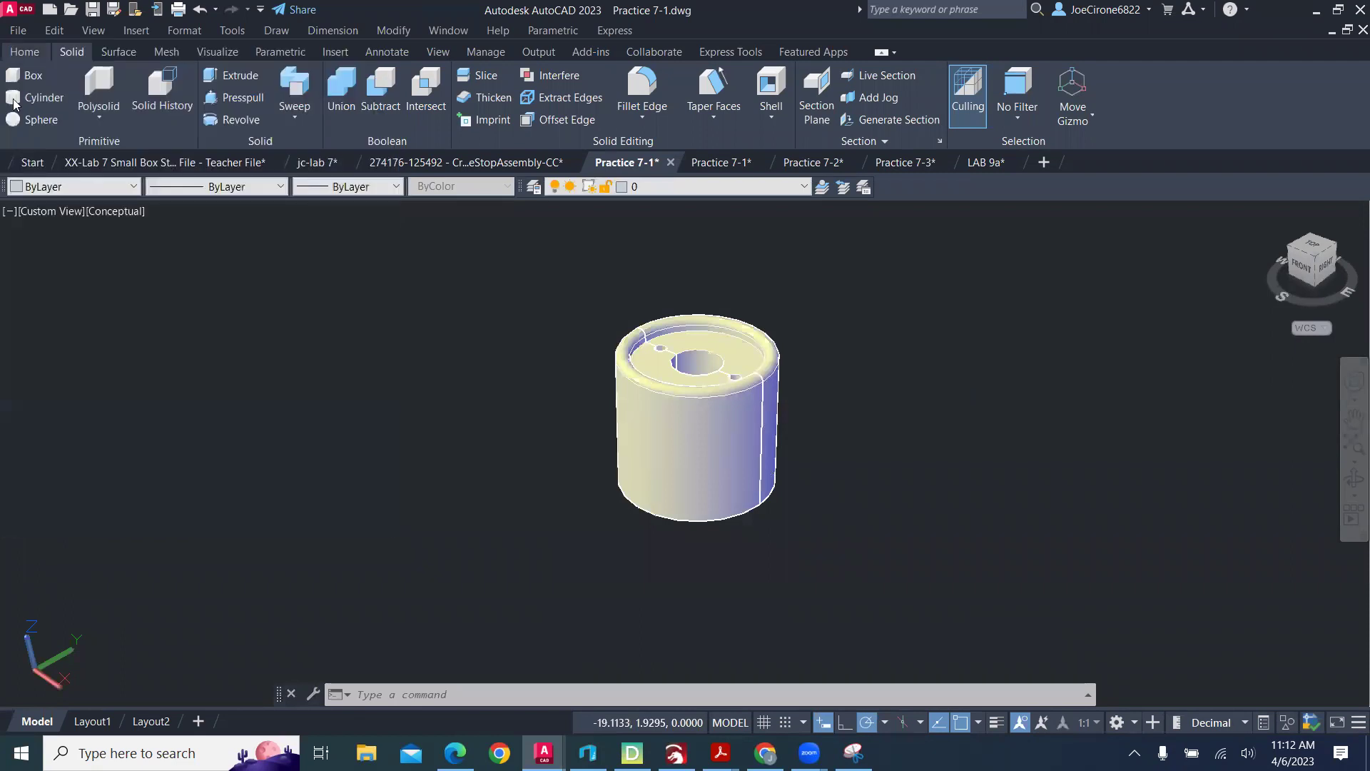
Step: Examine the available solid editing and modify commands and the Move, Rotate and Scale gizmo options
{"action": "left_click", "coordinate": [25, 52]}
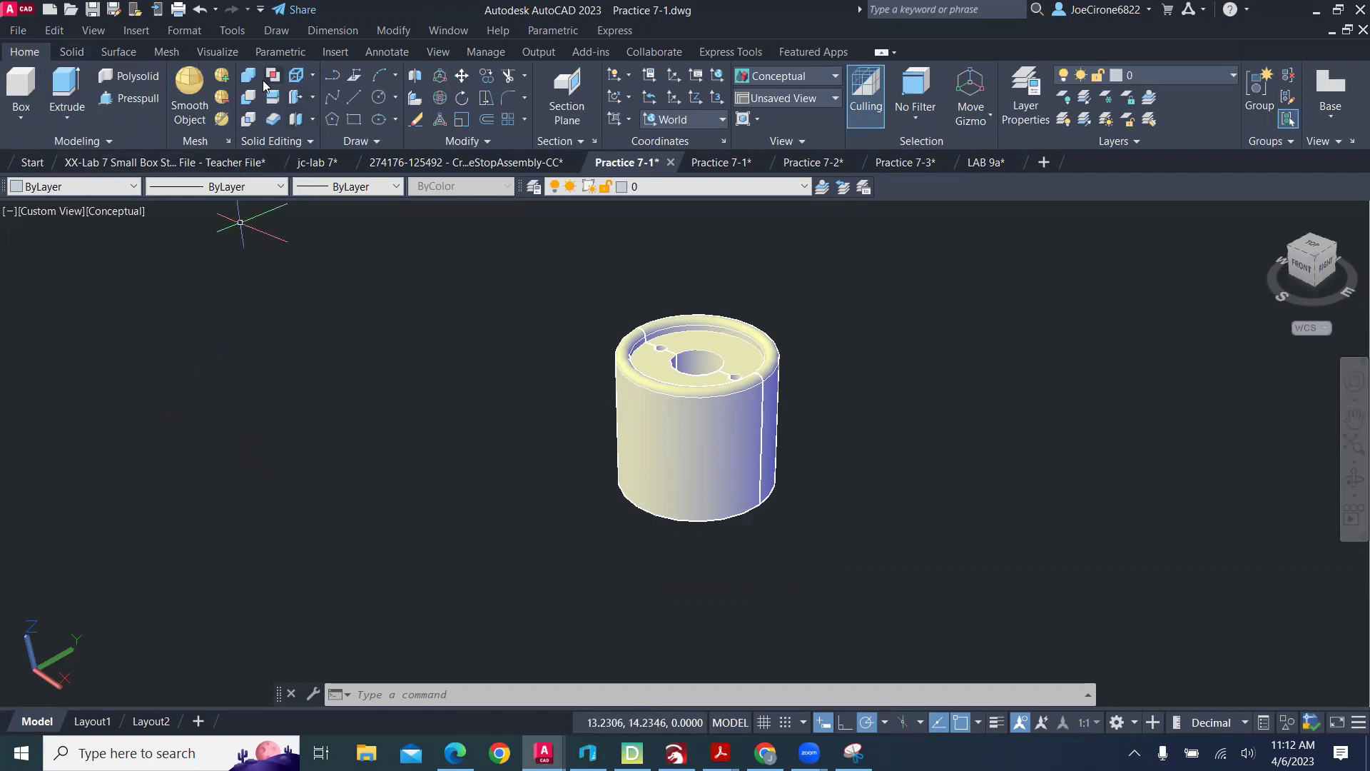
{"action": "left_click", "coordinate": [308, 145]}
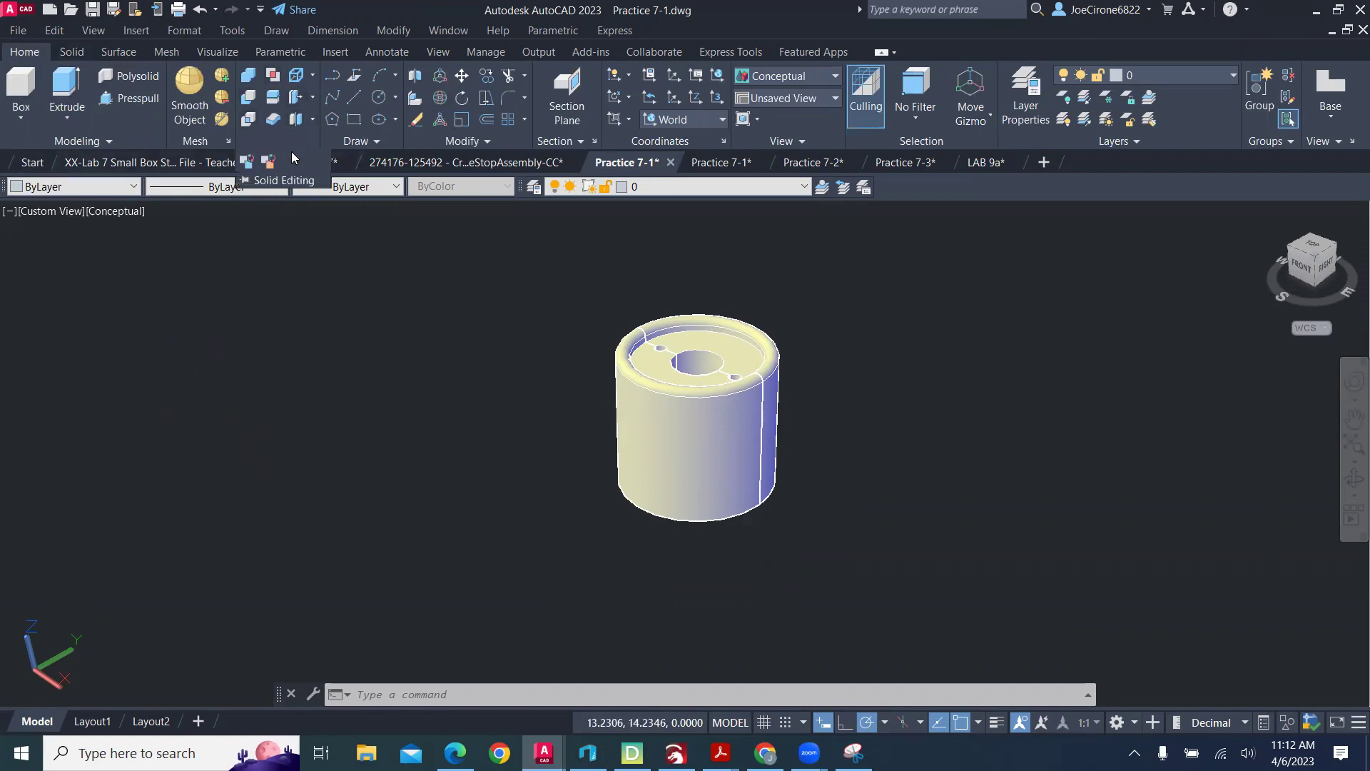
{"action": "left_click", "coordinate": [246, 182]}
{"action": "left_click", "coordinate": [72, 52]}
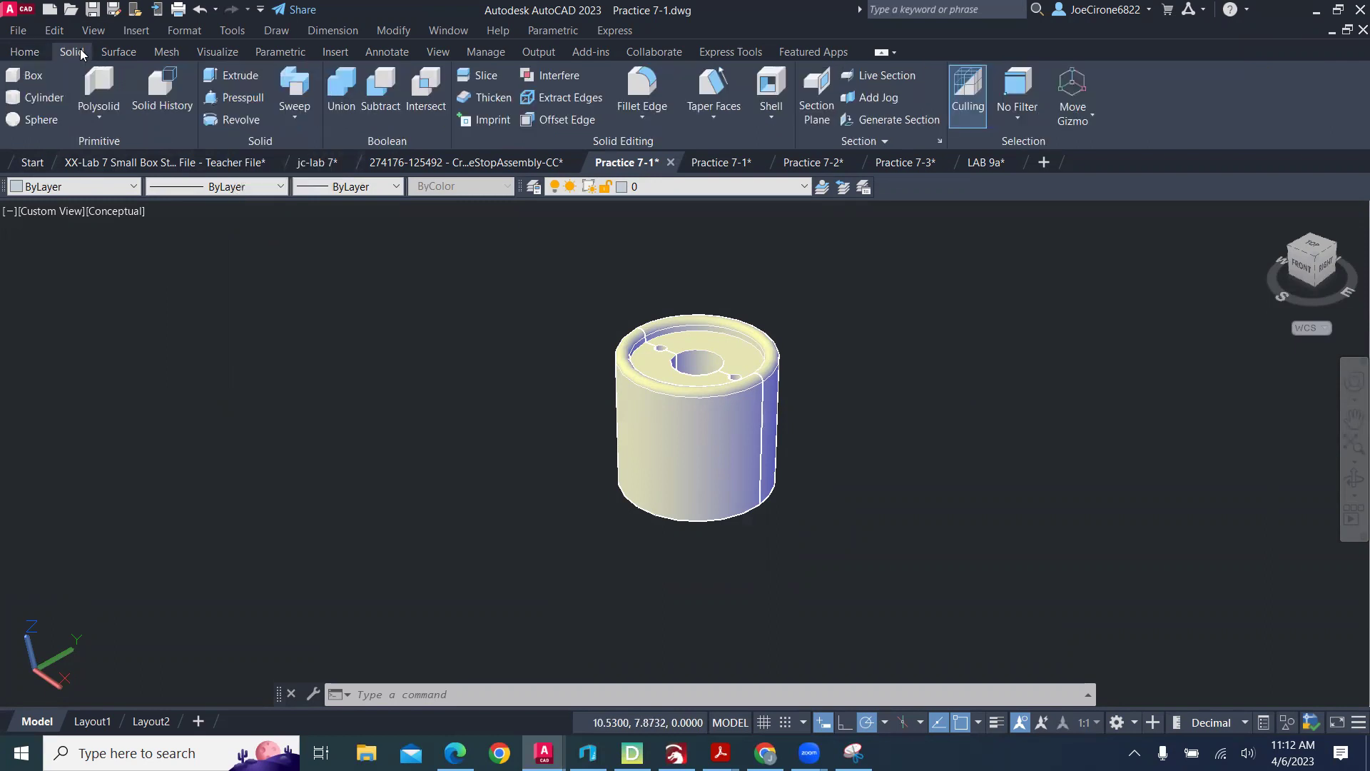
{"action": "left_click", "coordinate": [1092, 115]}
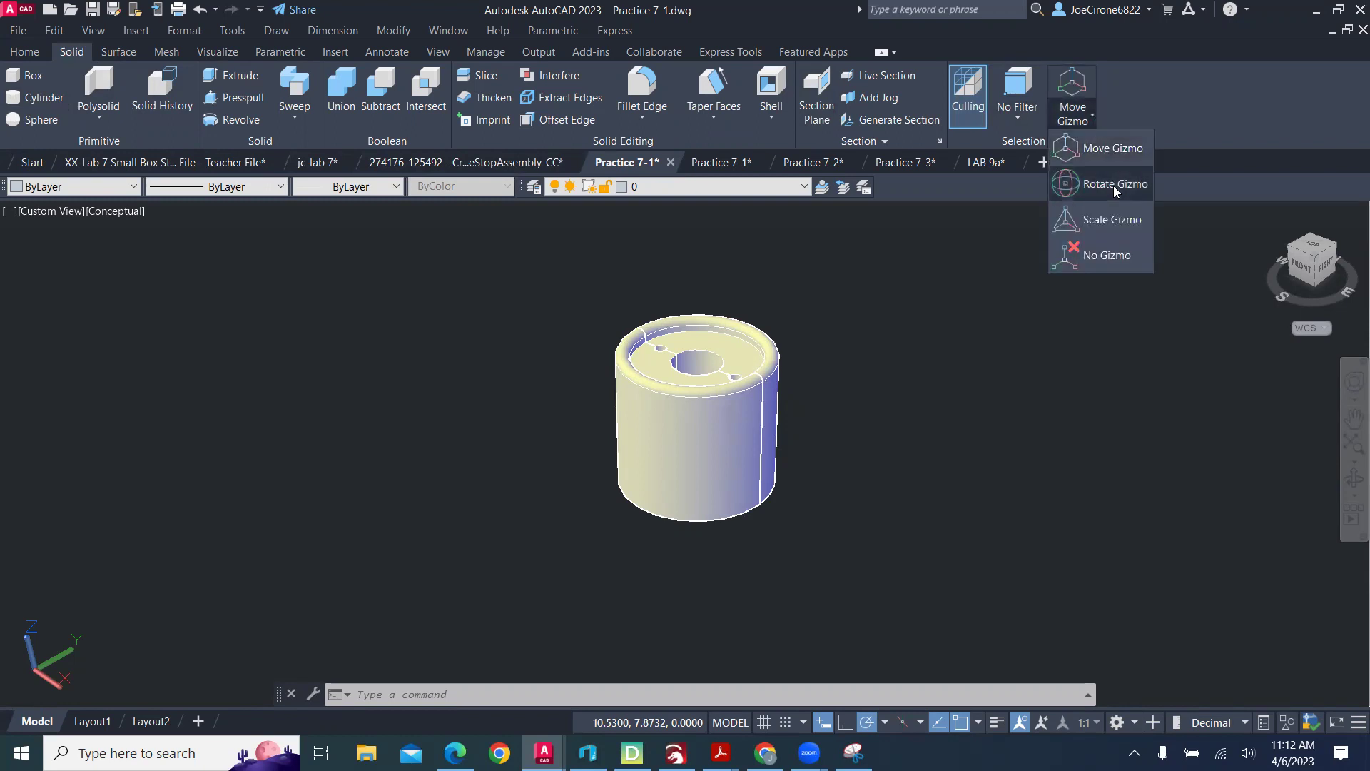
{"action": "left_click", "coordinate": [396, 492]}
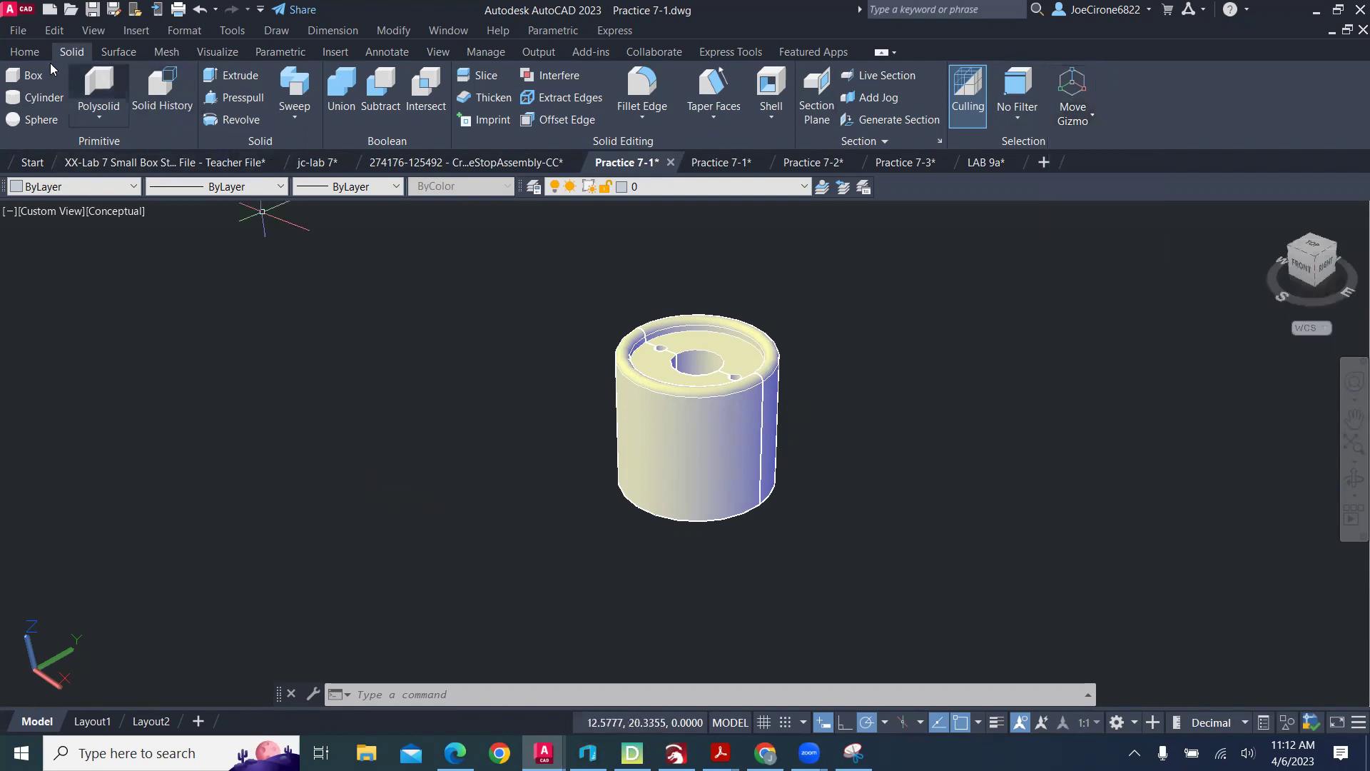
{"action": "left_click", "coordinate": [25, 54]}
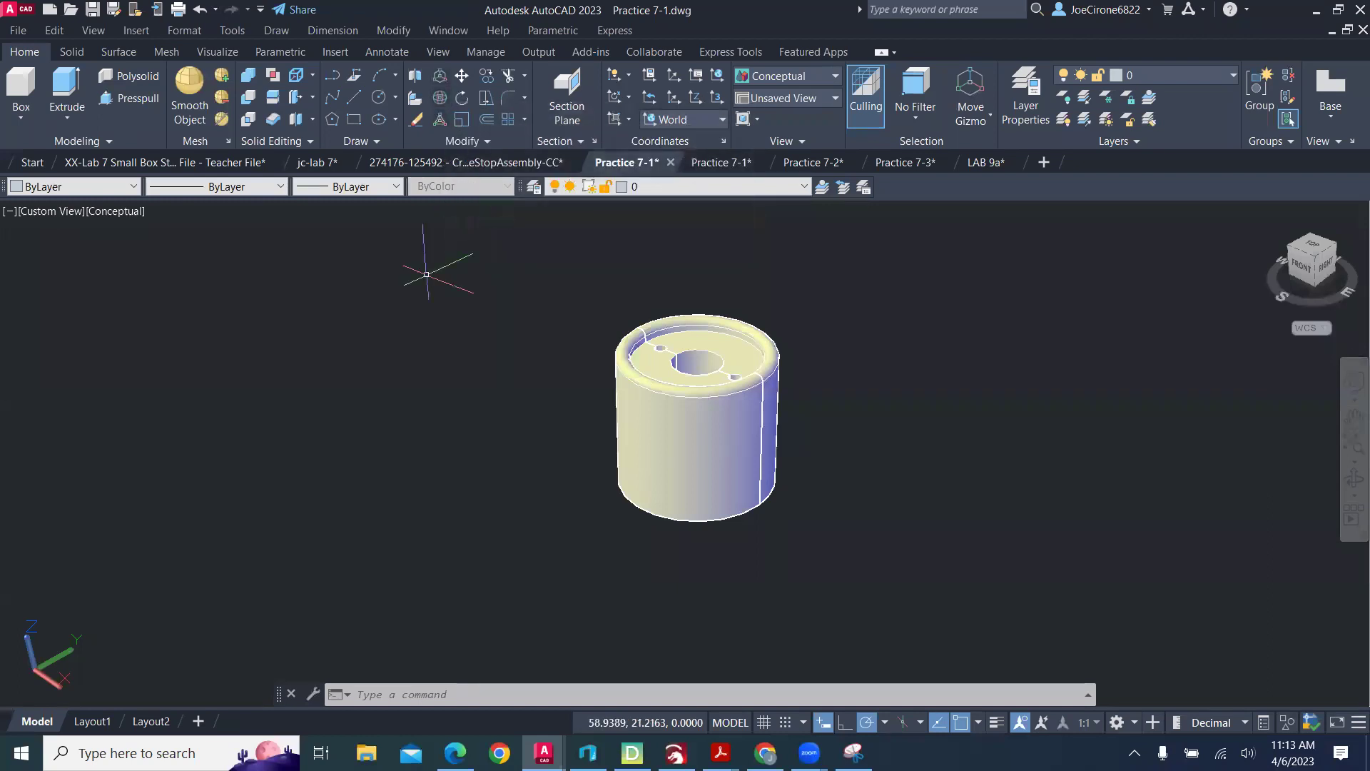
{"action": "key", "text": "Escape"}
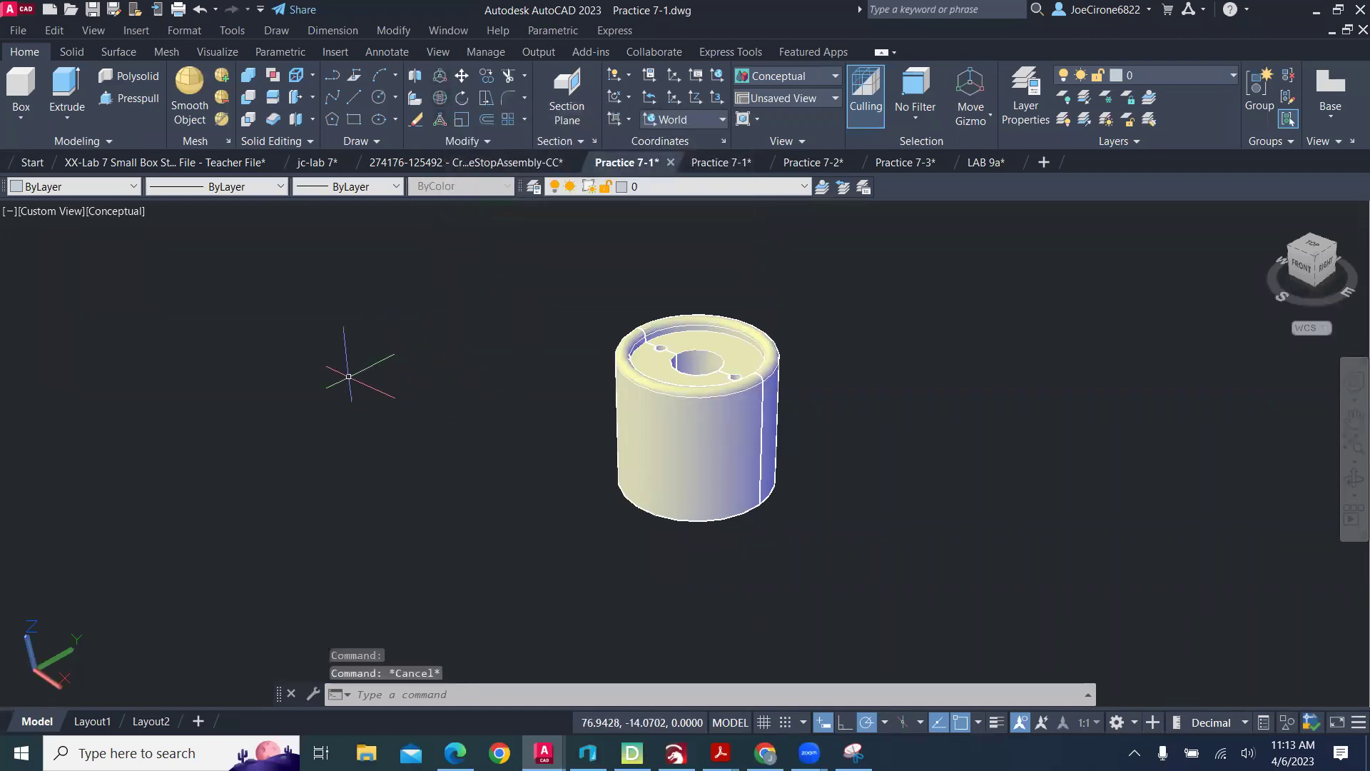
Step: View the Practice 7-1 Bearing layout, the Practice 7-2 Stadium Seats layout and the Practice 7-3 filleted block
{"action": "left_click", "coordinate": [712, 163]}
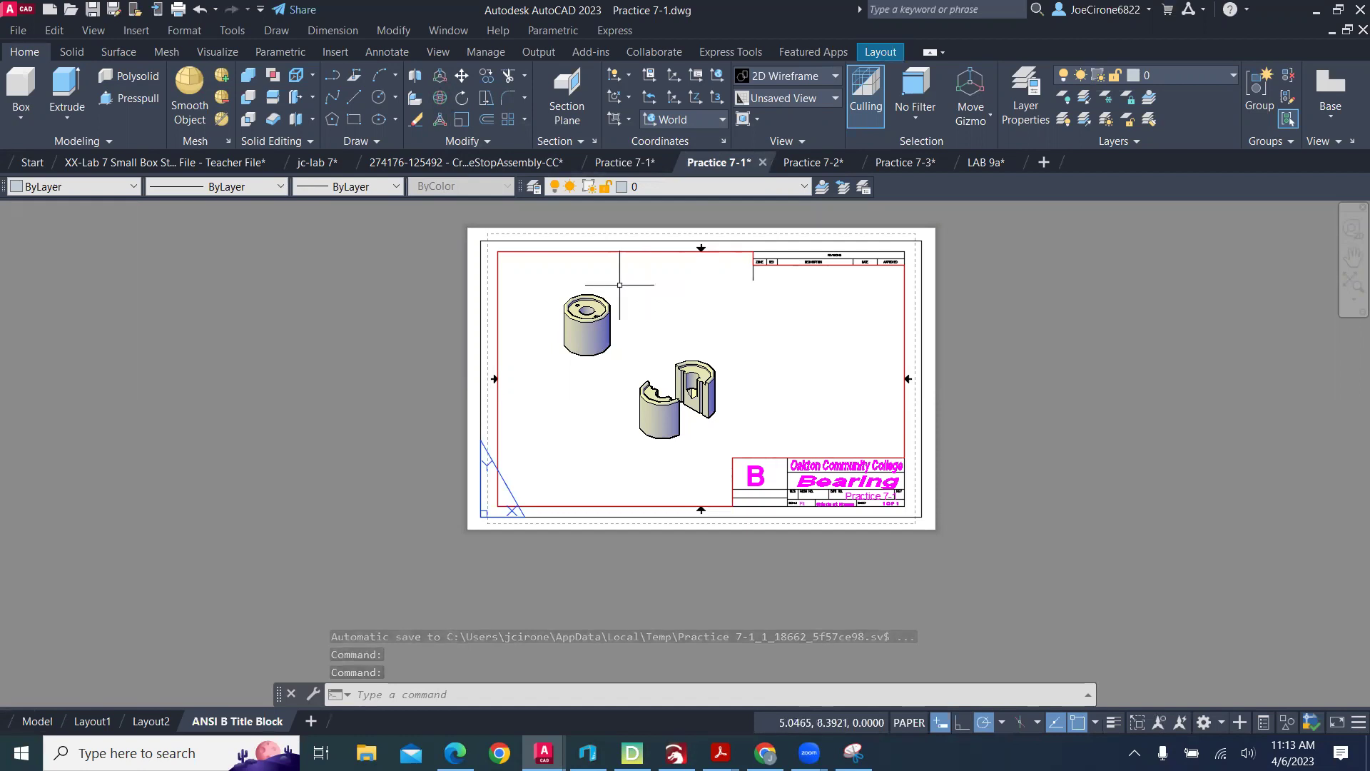
{"action": "left_click", "coordinate": [811, 167]}
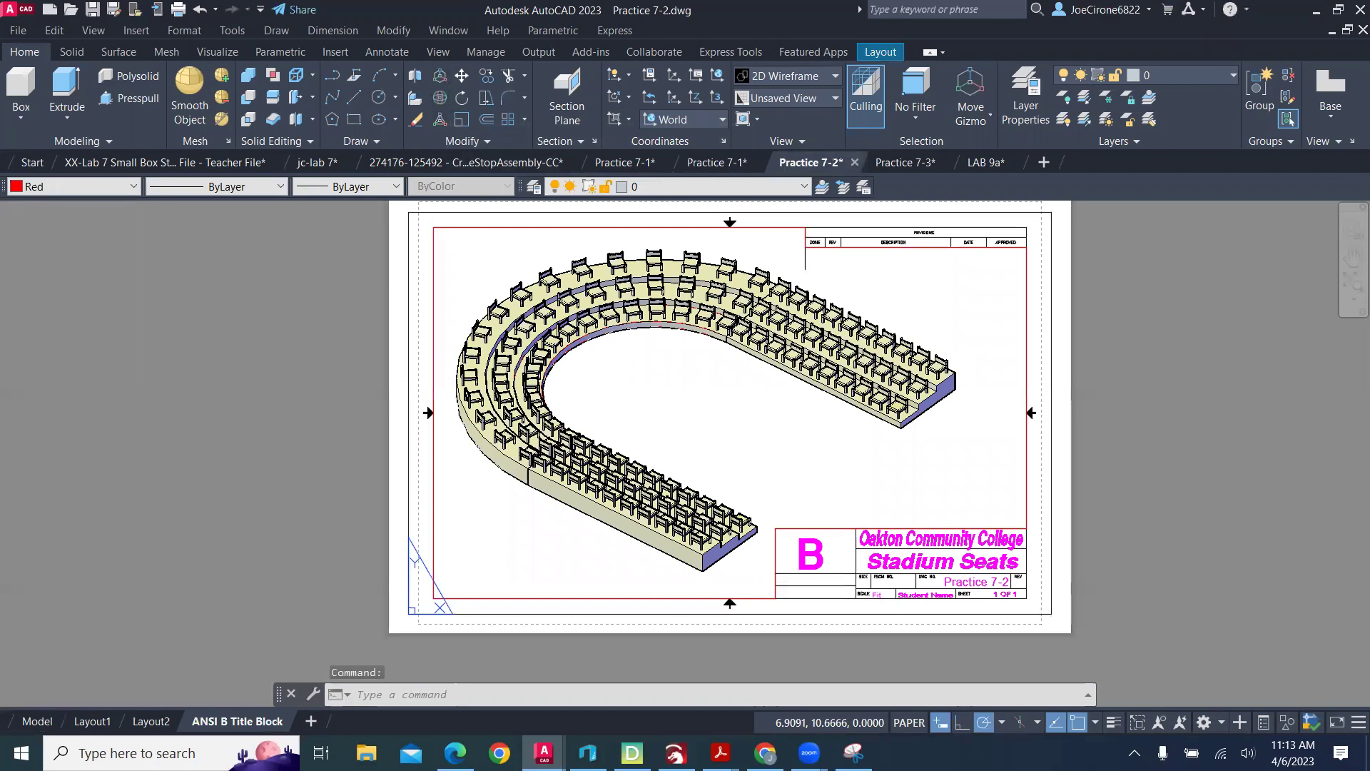
{"action": "left_click", "coordinate": [902, 164]}
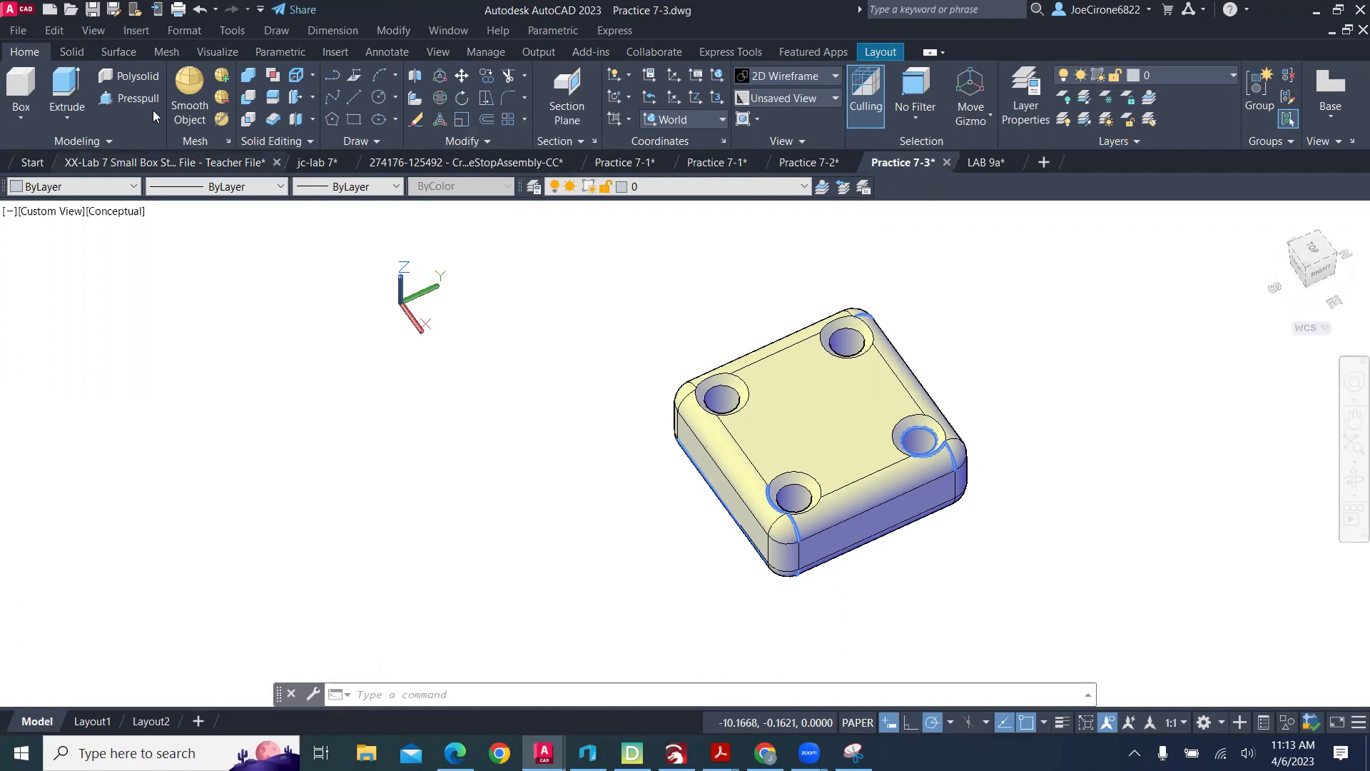
Step: Show the Fillet Edge and Chamfer Edge commands with the Practice 7-3 block open, without starting either one
{"action": "left_click", "coordinate": [71, 52]}
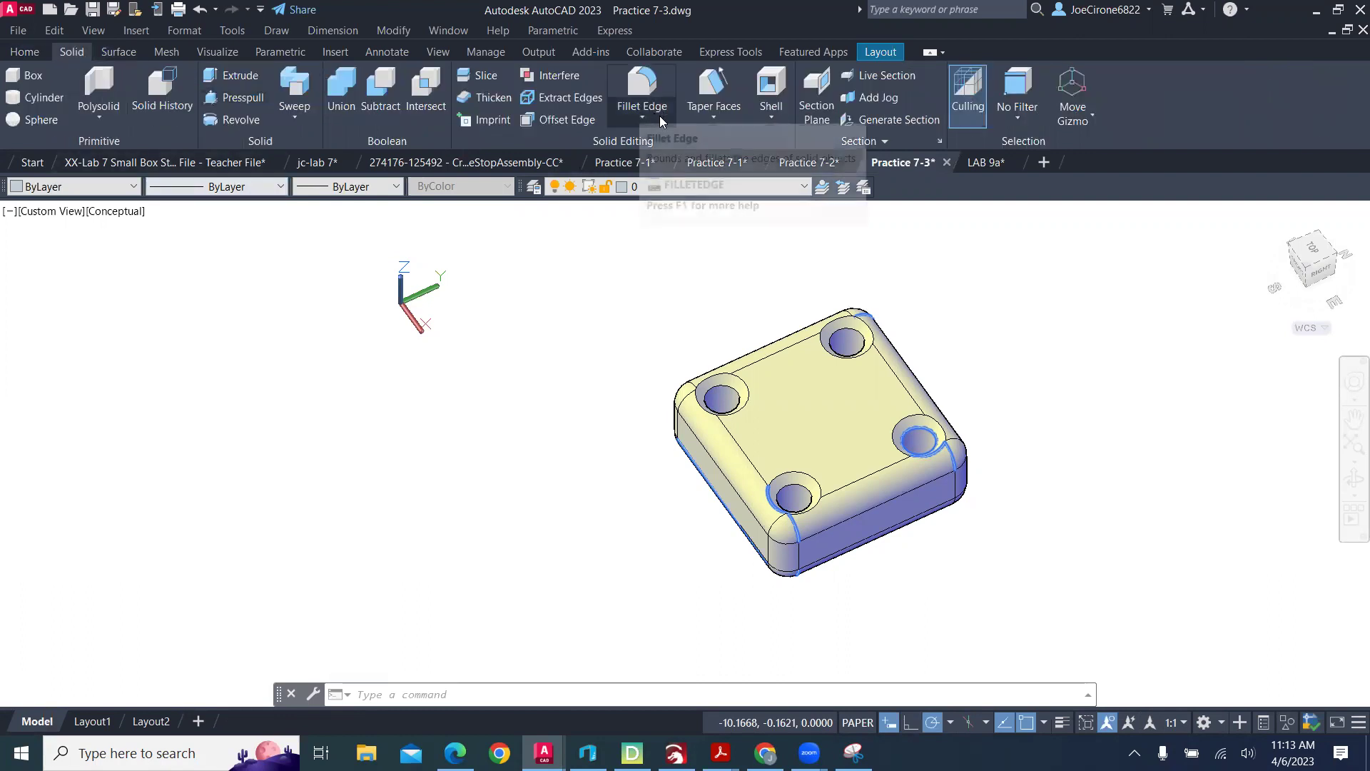
{"action": "left_click", "coordinate": [644, 125]}
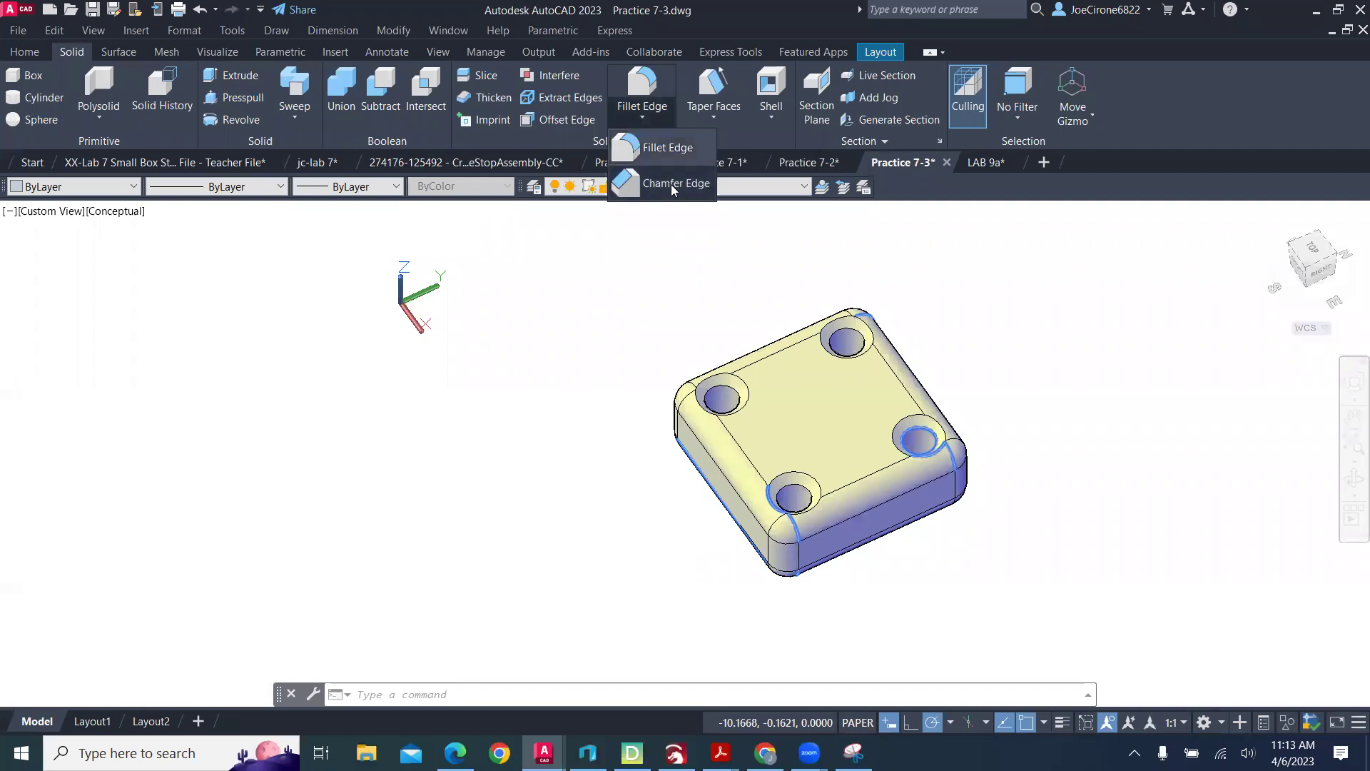
{"action": "left_click", "coordinate": [625, 461]}
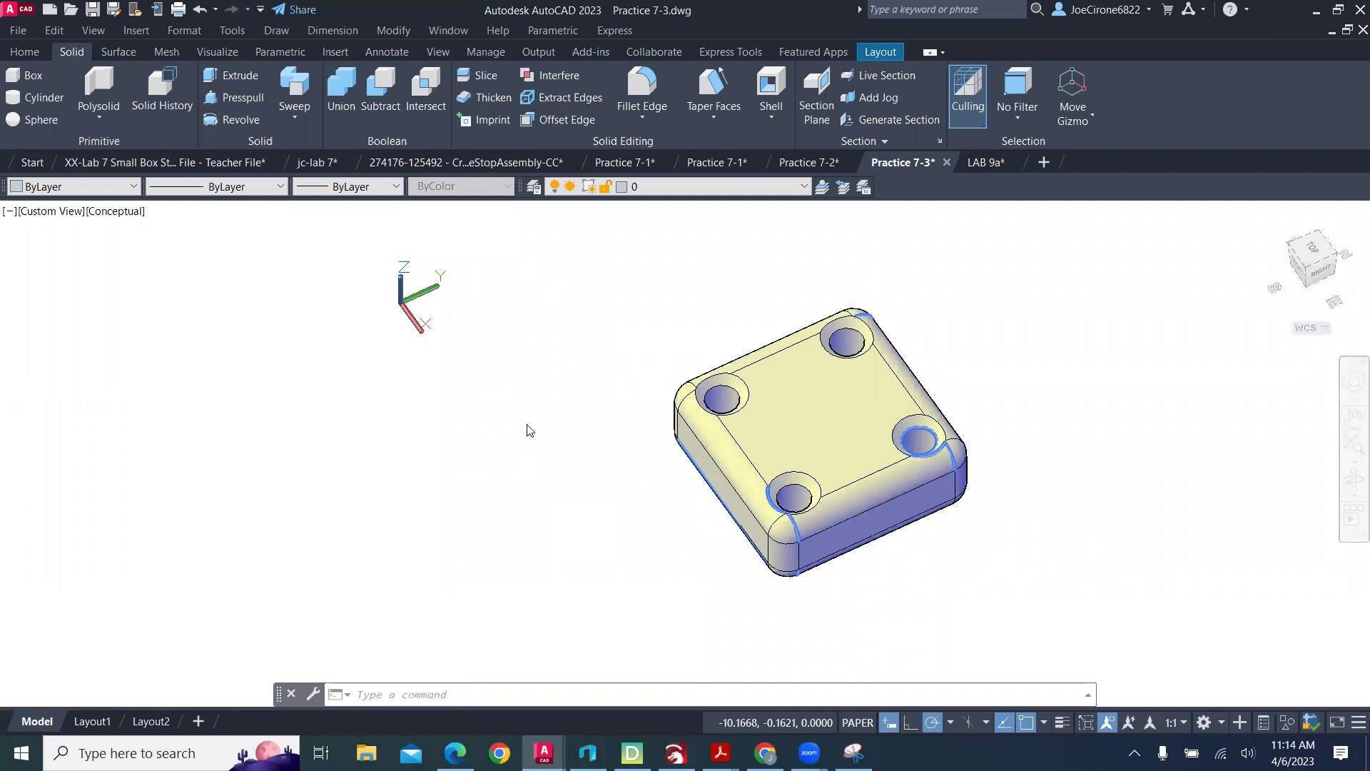
Step: Show the Practice 7-2 Stadium Seats layout and switch to the Module 7 course page in the browser
{"action": "left_click", "coordinate": [806, 162]}
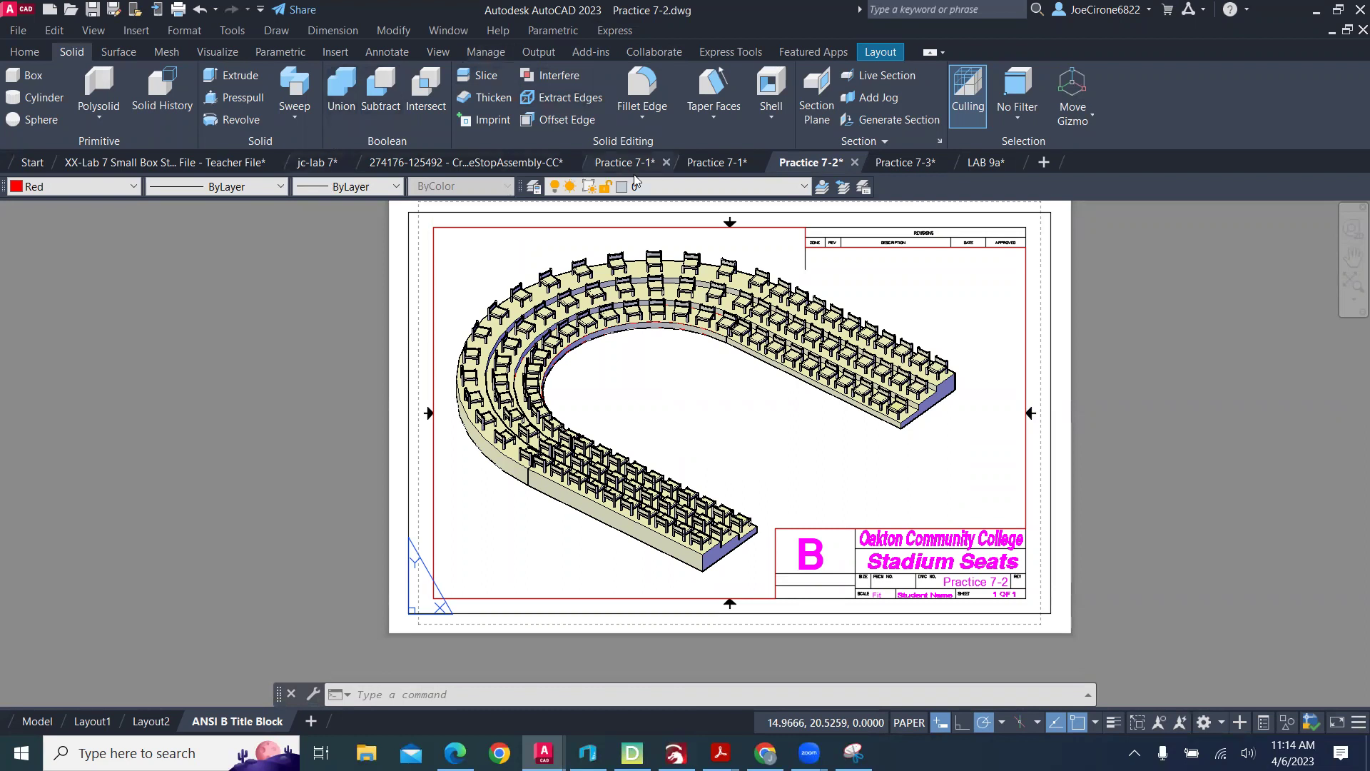
{"action": "left_click", "coordinate": [1316, 15]}
{"action": "left_click_drag", "start_coordinate": [1317, 573], "coordinate": [1328, 358]}
{"action": "scroll", "coordinate": [228, 291], "scroll_direction": "down", "scroll_amount": 8}
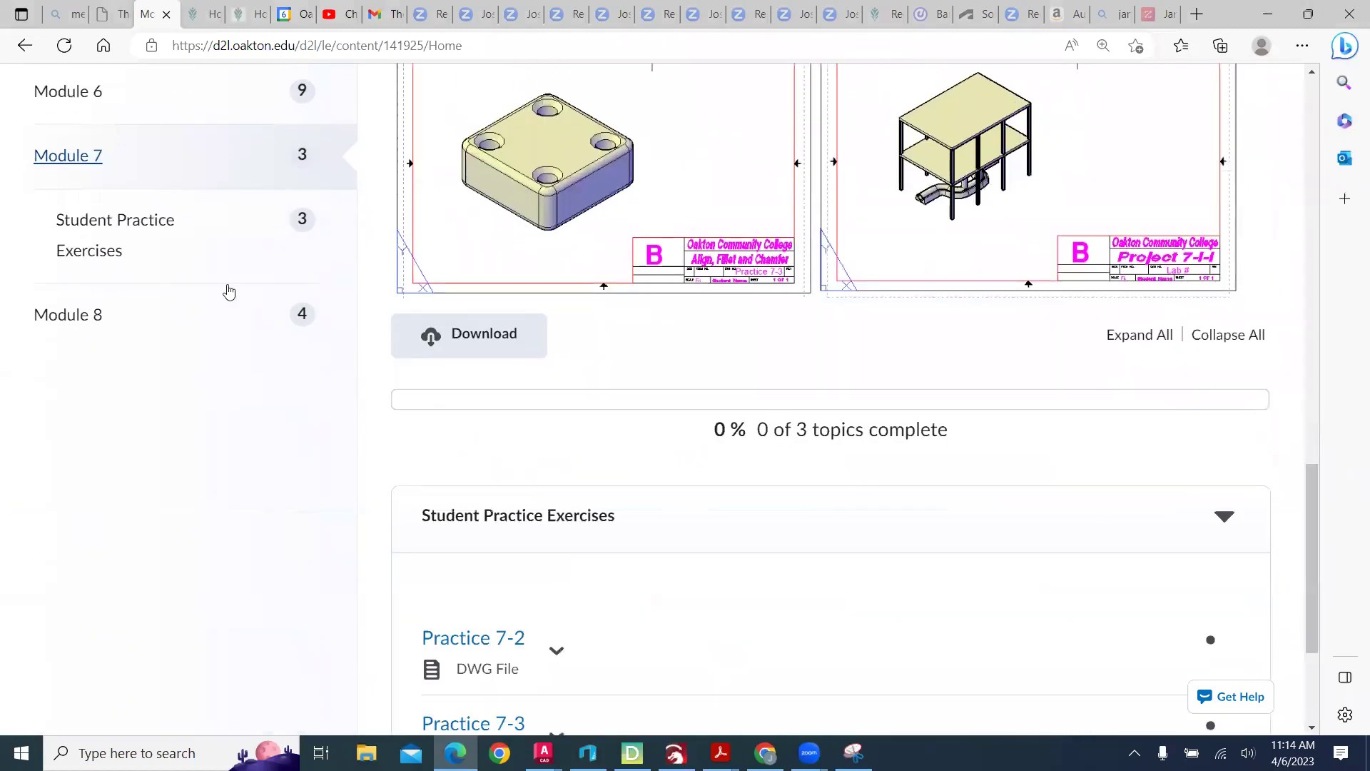
Step: Open Module 8 of the course content and review its instructions, sample drawings and Practice 8-1 to 8-4 files
{"action": "left_click", "coordinate": [85, 318]}
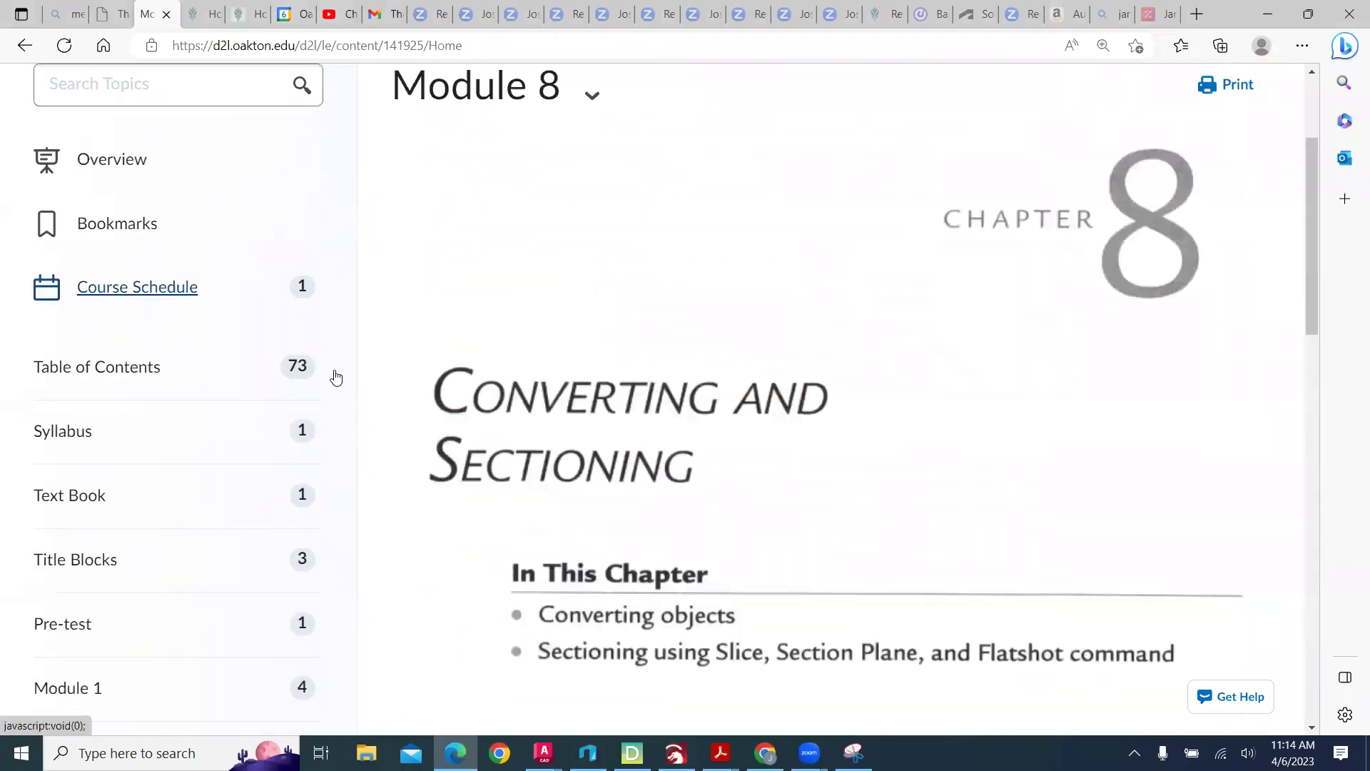
{"action": "scroll", "coordinate": [992, 343], "scroll_direction": "down", "scroll_amount": 10}
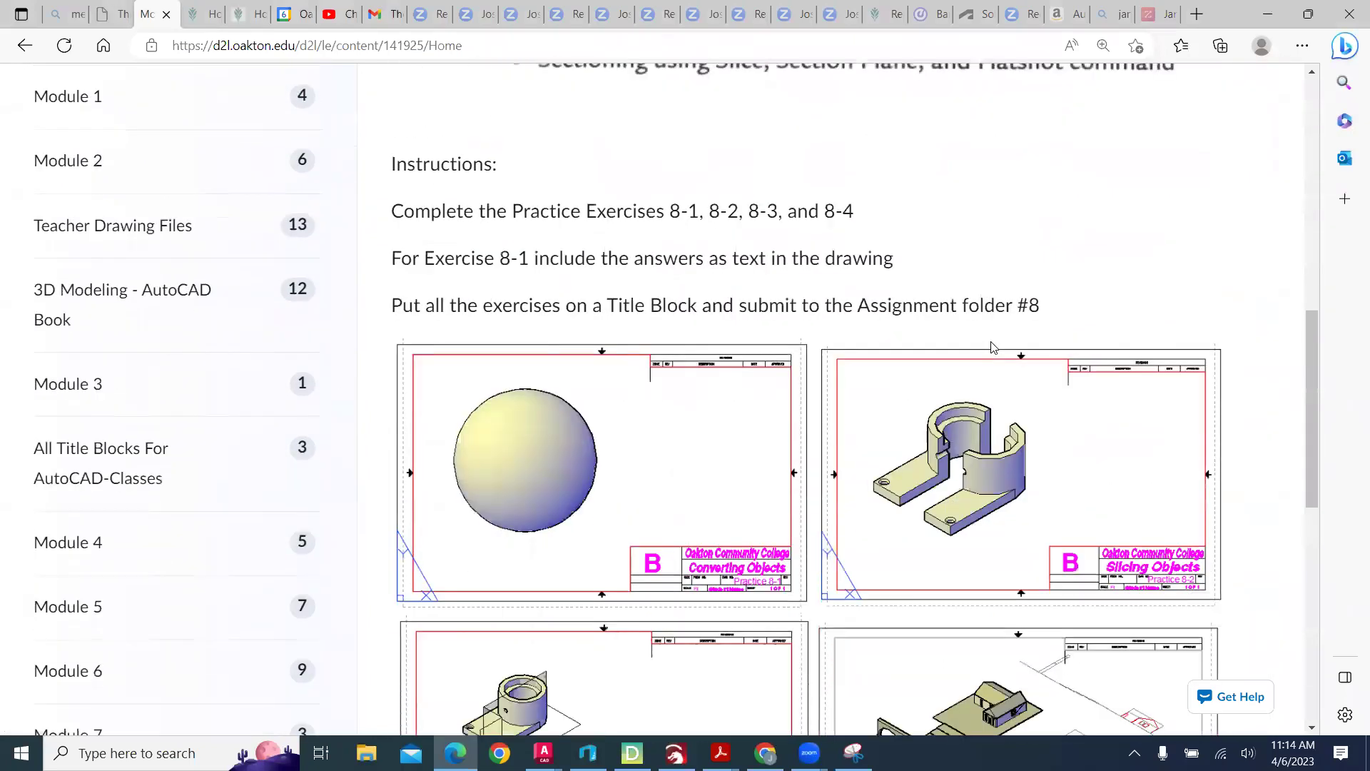
{"action": "scroll", "coordinate": [700, 321], "scroll_direction": "down", "scroll_amount": 7}
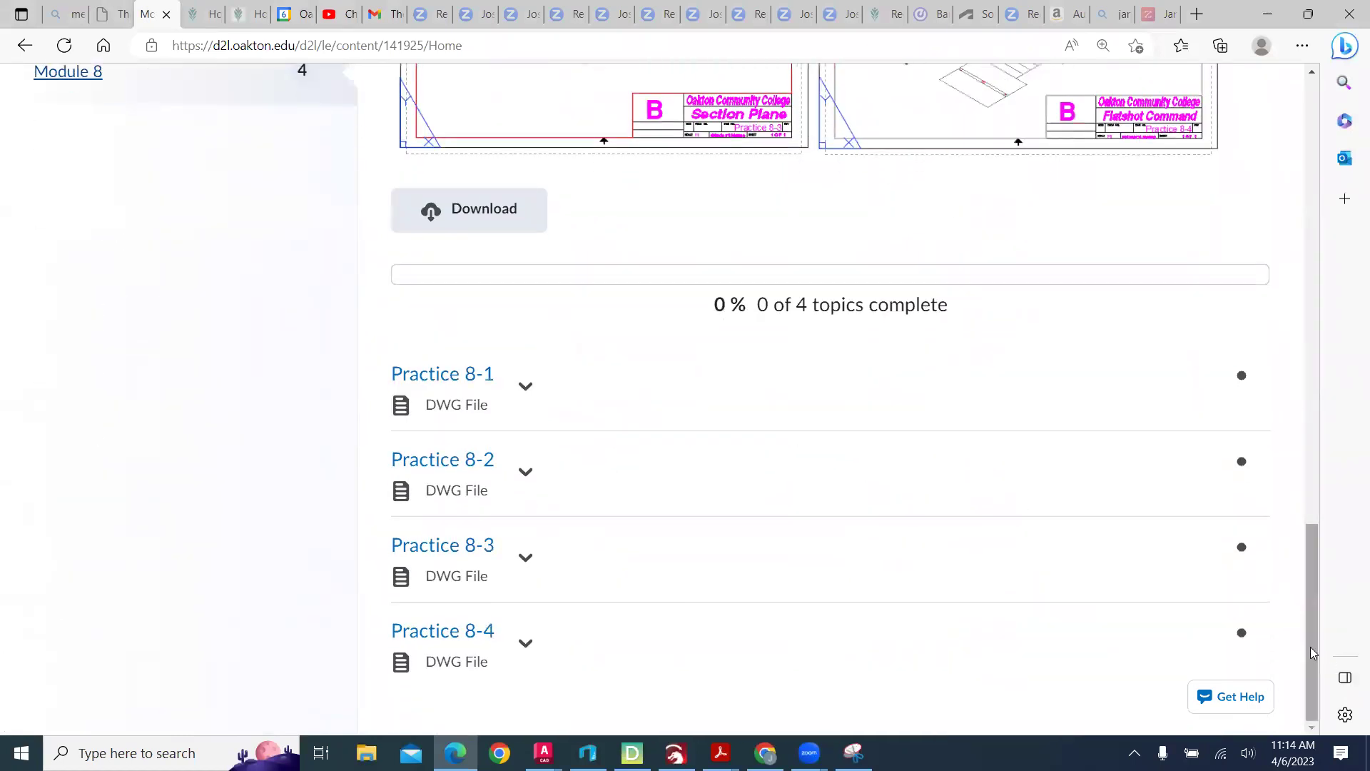
{"action": "left_click_drag", "start_coordinate": [1314, 651], "coordinate": [1333, 316]}
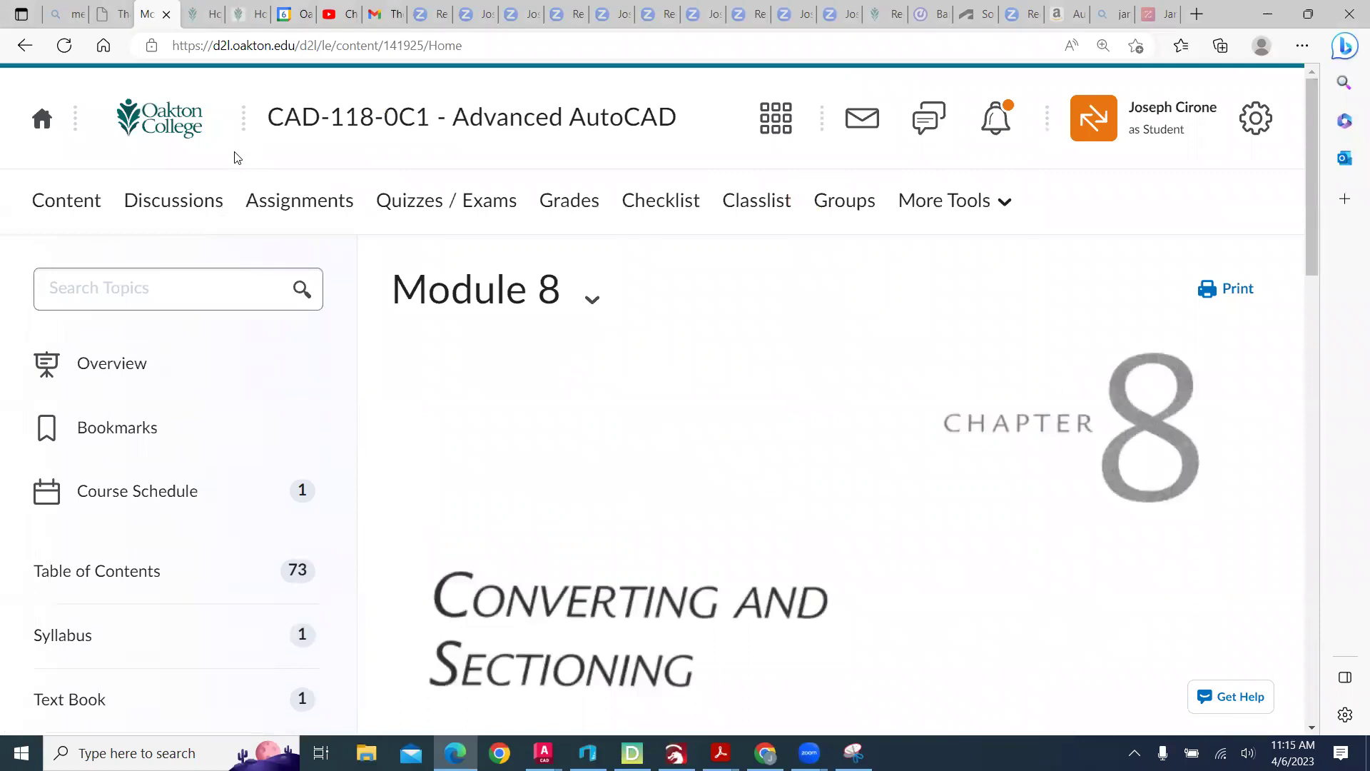
Step: Open the CAD-118 Advanced AutoCAD course home page and review the Zoom Classroom Meeting announcement and the module due dates
{"action": "left_click", "coordinate": [303, 309]}
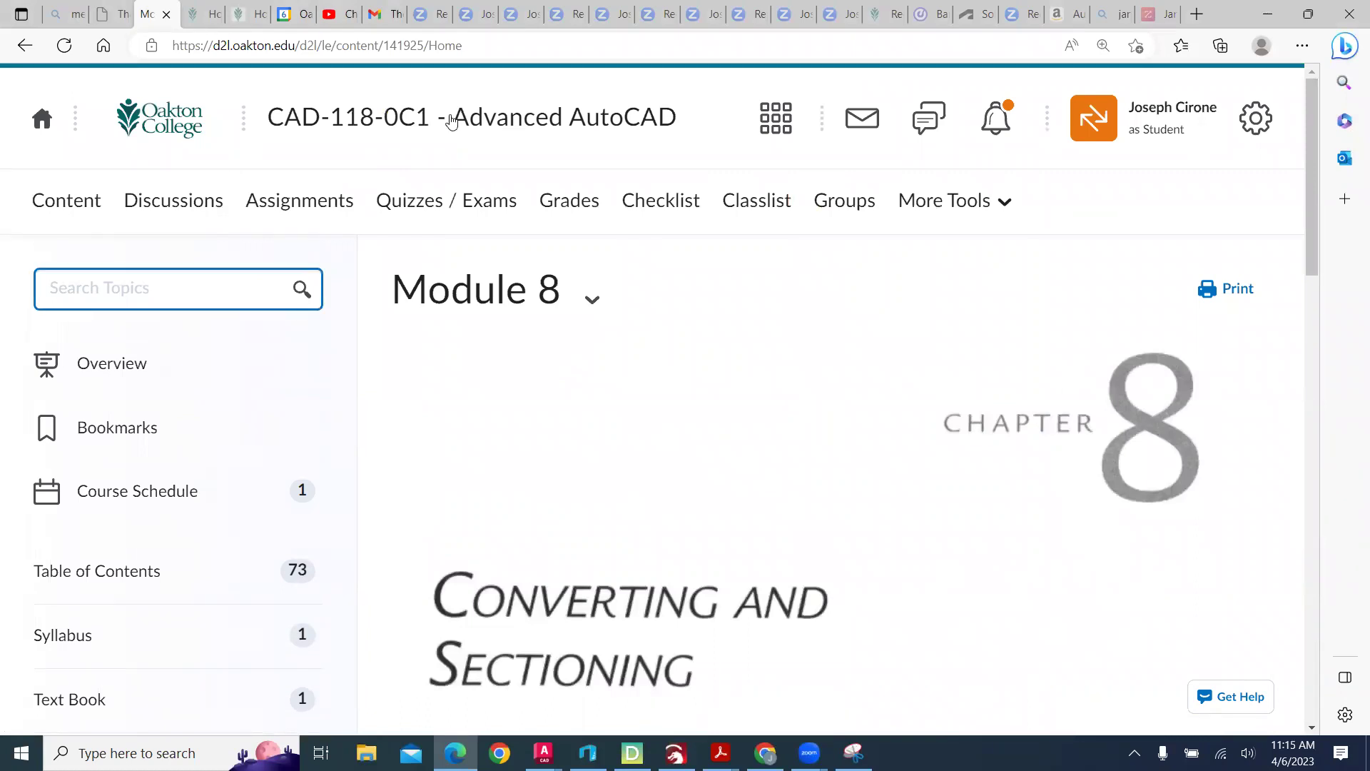
{"action": "left_click", "coordinate": [540, 123]}
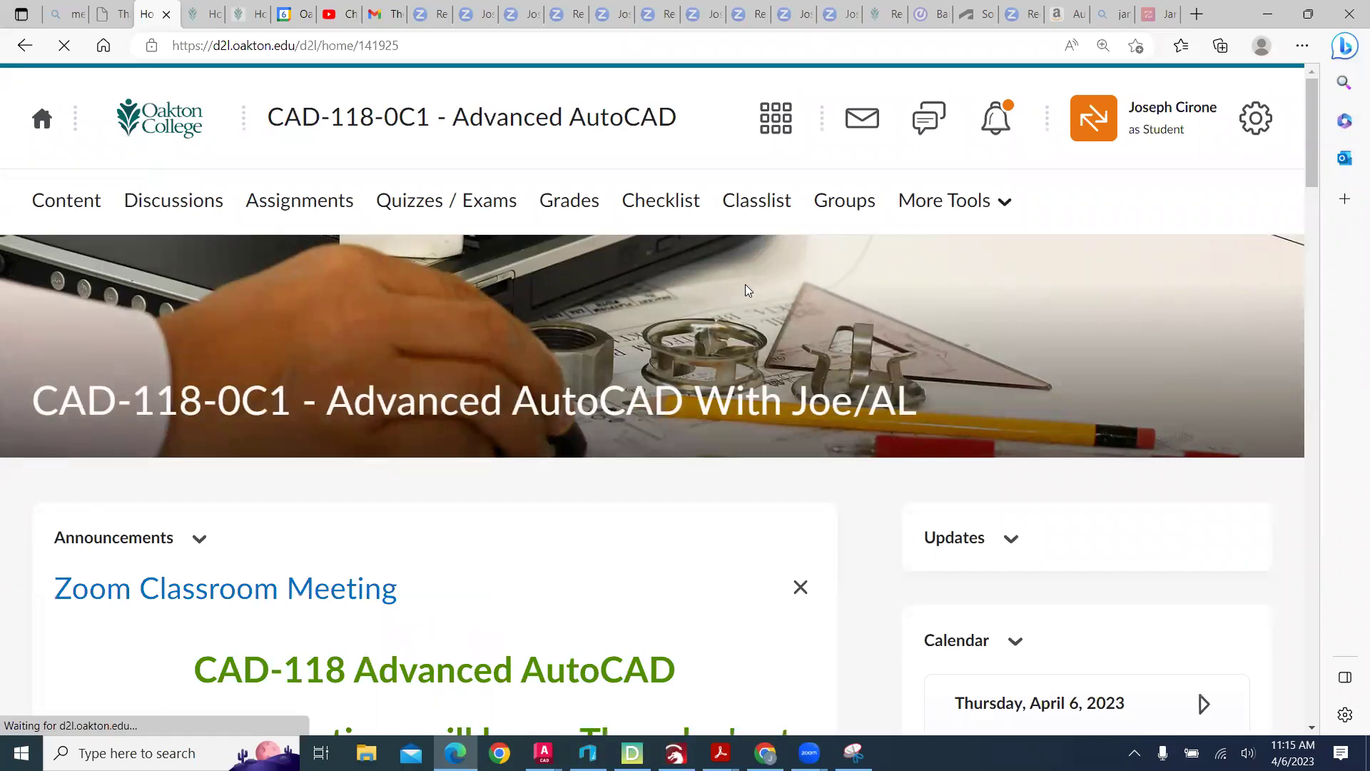
{"action": "scroll", "coordinate": [744, 283], "scroll_direction": "down", "scroll_amount": 1}
{"action": "scroll", "coordinate": [745, 284], "scroll_direction": "down", "scroll_amount": 5}
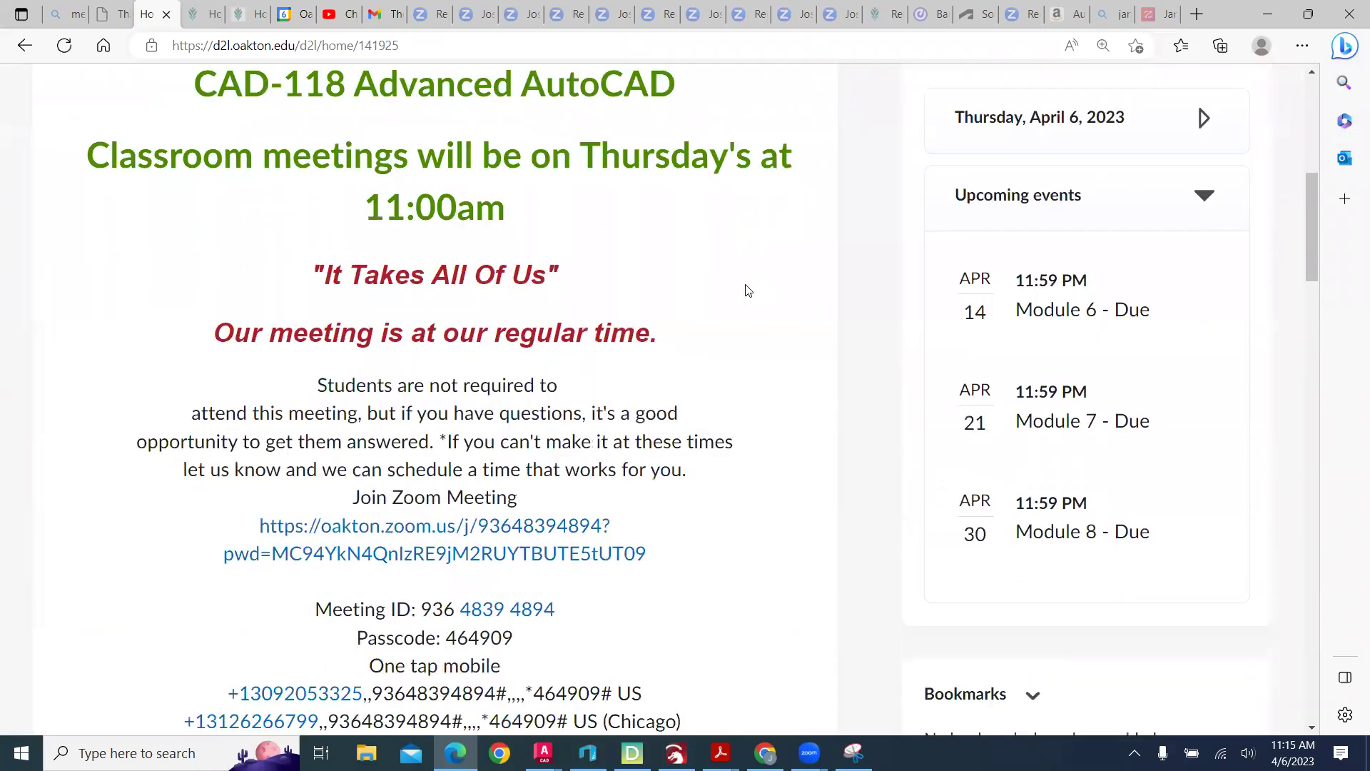
{"action": "scroll", "coordinate": [745, 284], "scroll_direction": "down", "scroll_amount": 3}
{"action": "scroll", "coordinate": [1020, 285], "scroll_direction": "up", "scroll_amount": 3}
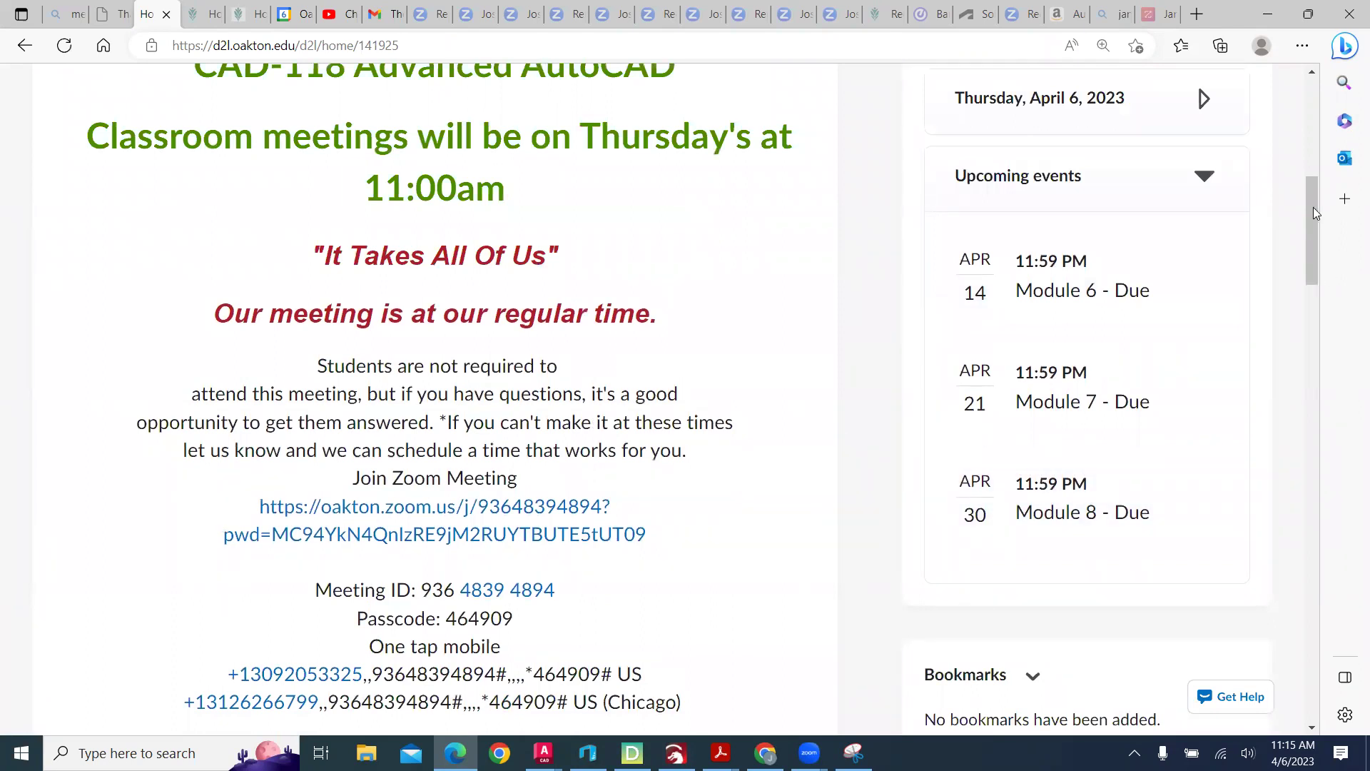
{"action": "scroll", "coordinate": [1312, 207], "scroll_direction": "up", "scroll_amount": 6}
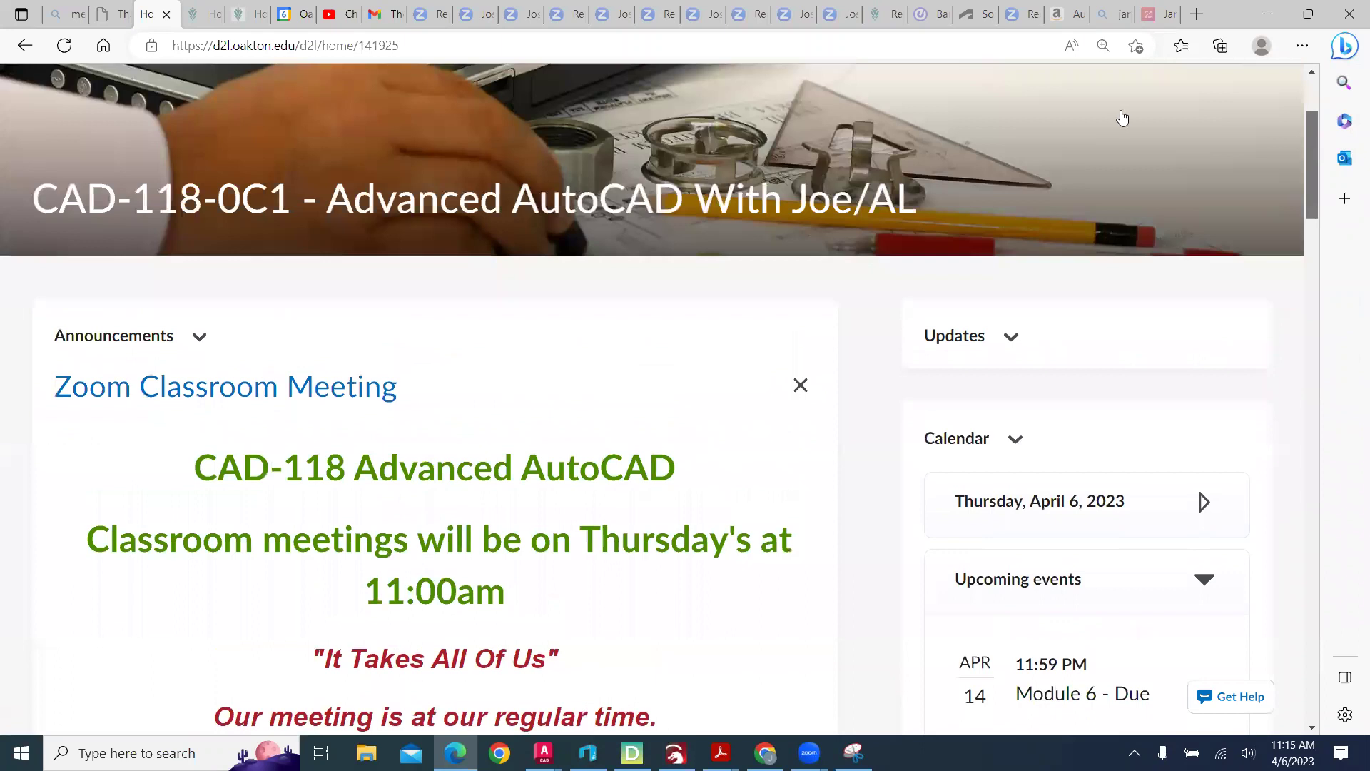
Step: Exit the student view of the course site to return to the instructor role
{"action": "scroll", "coordinate": [1120, 116], "scroll_direction": "up", "scroll_amount": 3}
{"action": "left_click", "coordinate": [1213, 132]}
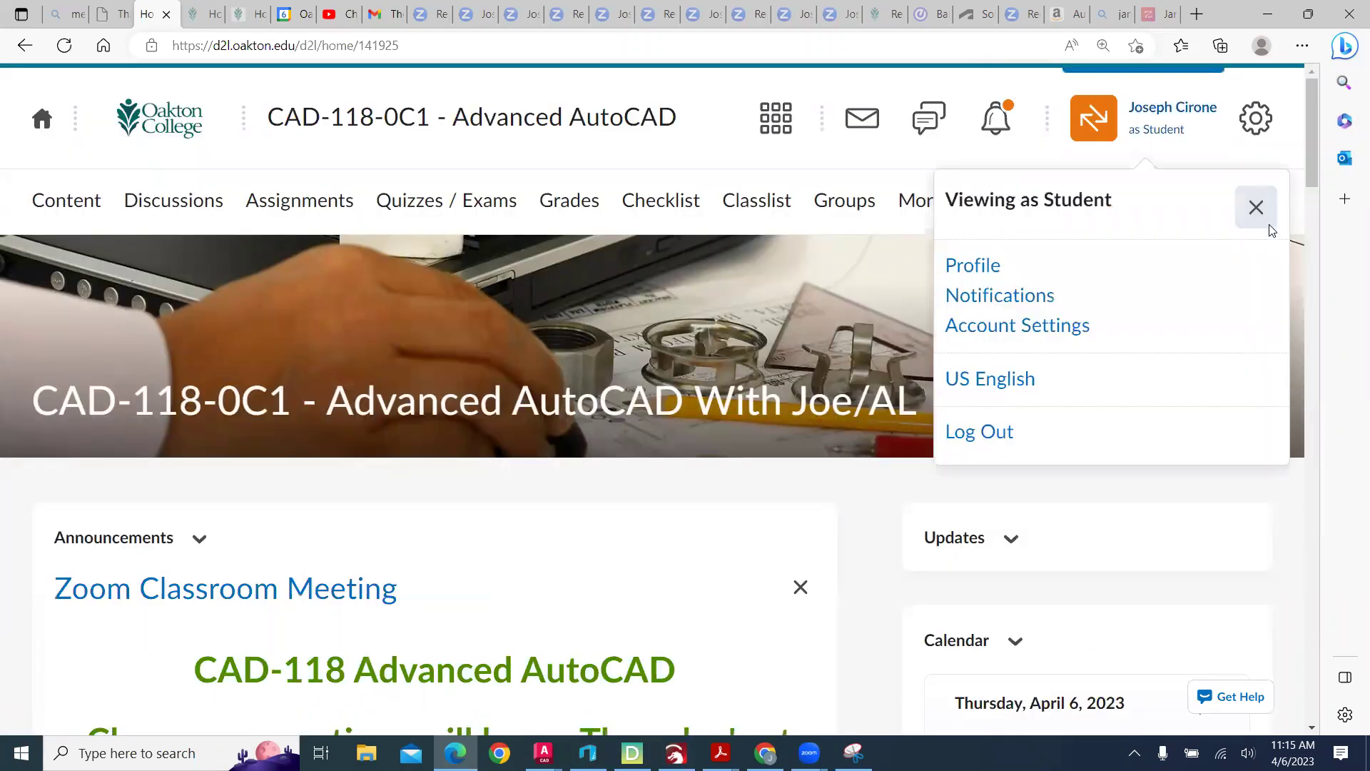
{"action": "left_click", "coordinate": [1264, 214]}
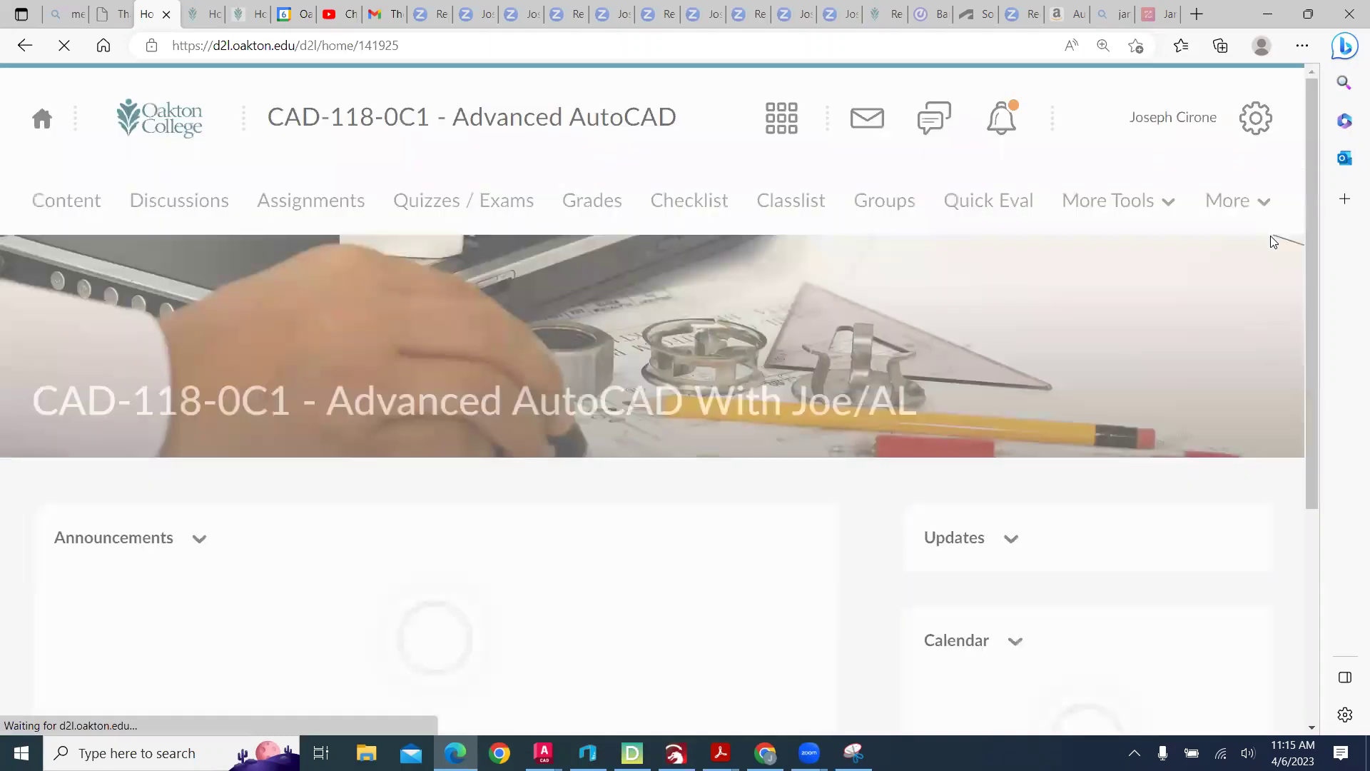
Step: Review the course home page's upcoming events from Module 6 through the final exam drawing deadline
{"action": "scroll", "coordinate": [1273, 239], "scroll_direction": "down", "scroll_amount": 5}
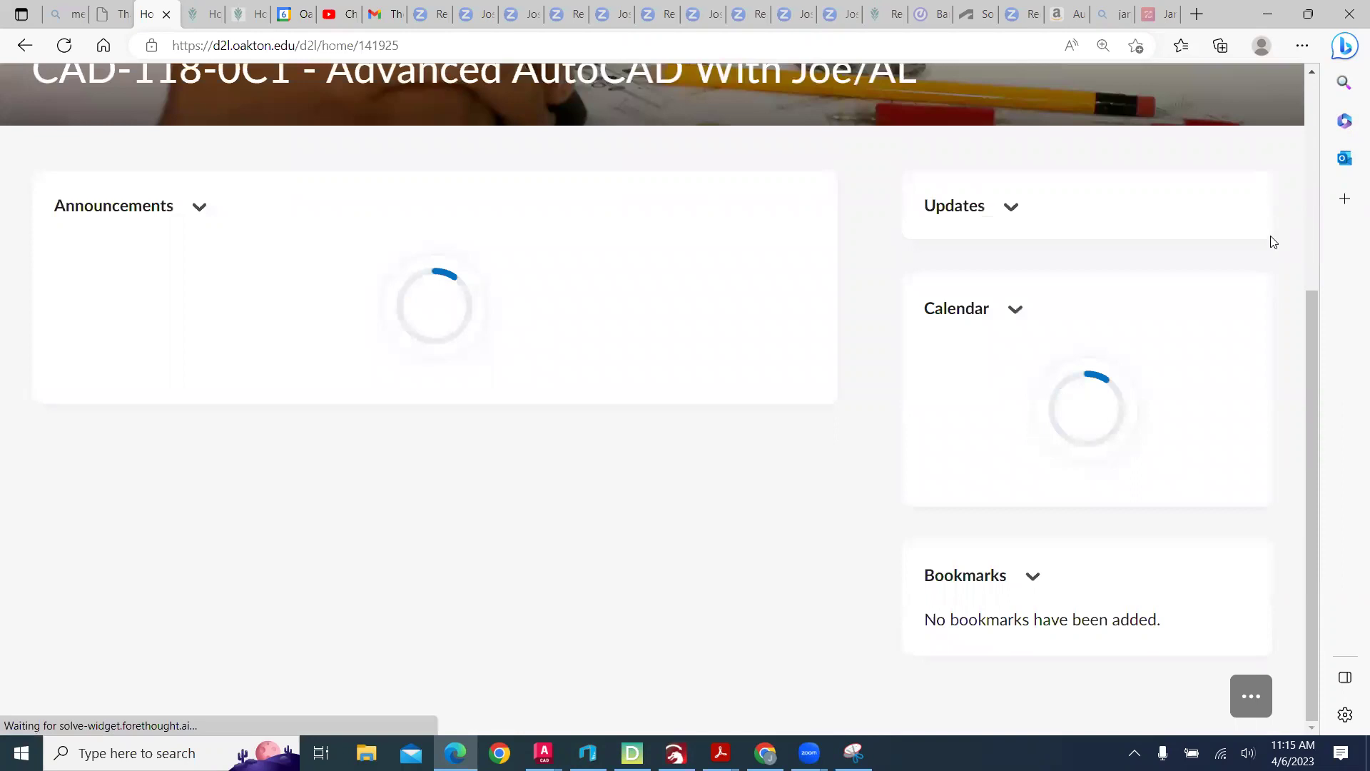
{"action": "scroll", "coordinate": [1273, 242], "scroll_direction": "down", "scroll_amount": 1}
{"action": "scroll", "coordinate": [1273, 242], "scroll_direction": "down", "scroll_amount": 2}
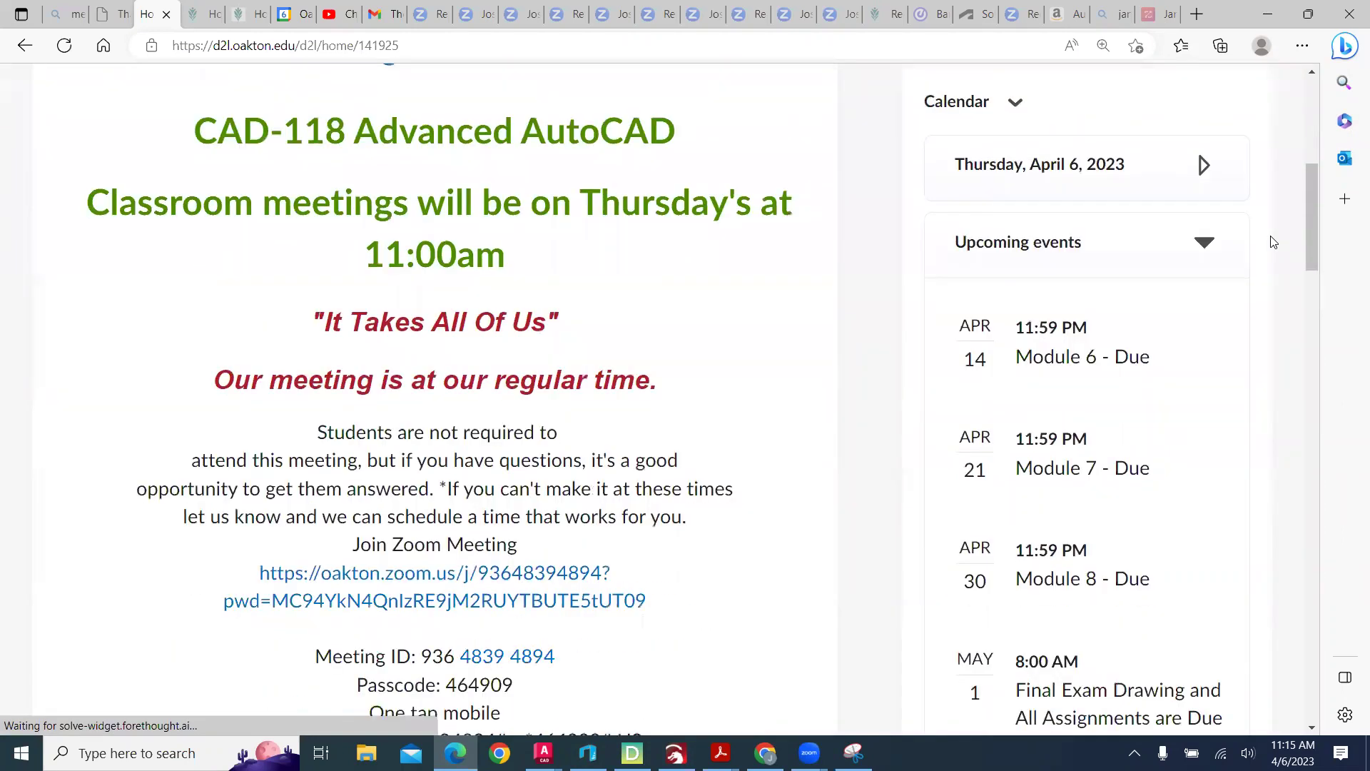
{"action": "scroll", "coordinate": [1273, 242], "scroll_direction": "down", "scroll_amount": 3}
{"action": "scroll", "coordinate": [1273, 242], "scroll_direction": "down", "scroll_amount": 1}
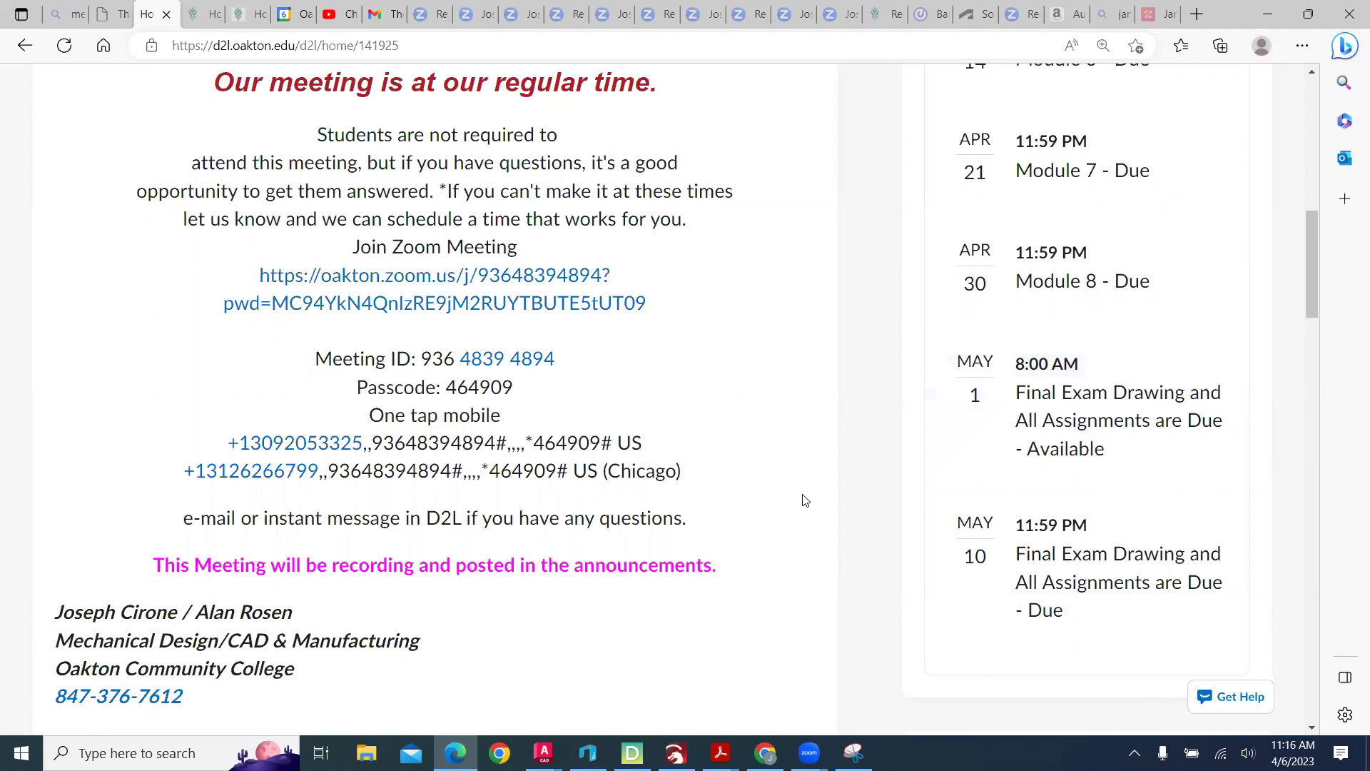
Step: Read the Module 7 video recordings and Student Assistance office hours announcements, and return to the start of the course home page
{"action": "scroll", "coordinate": [805, 499], "scroll_direction": "down", "scroll_amount": 5}
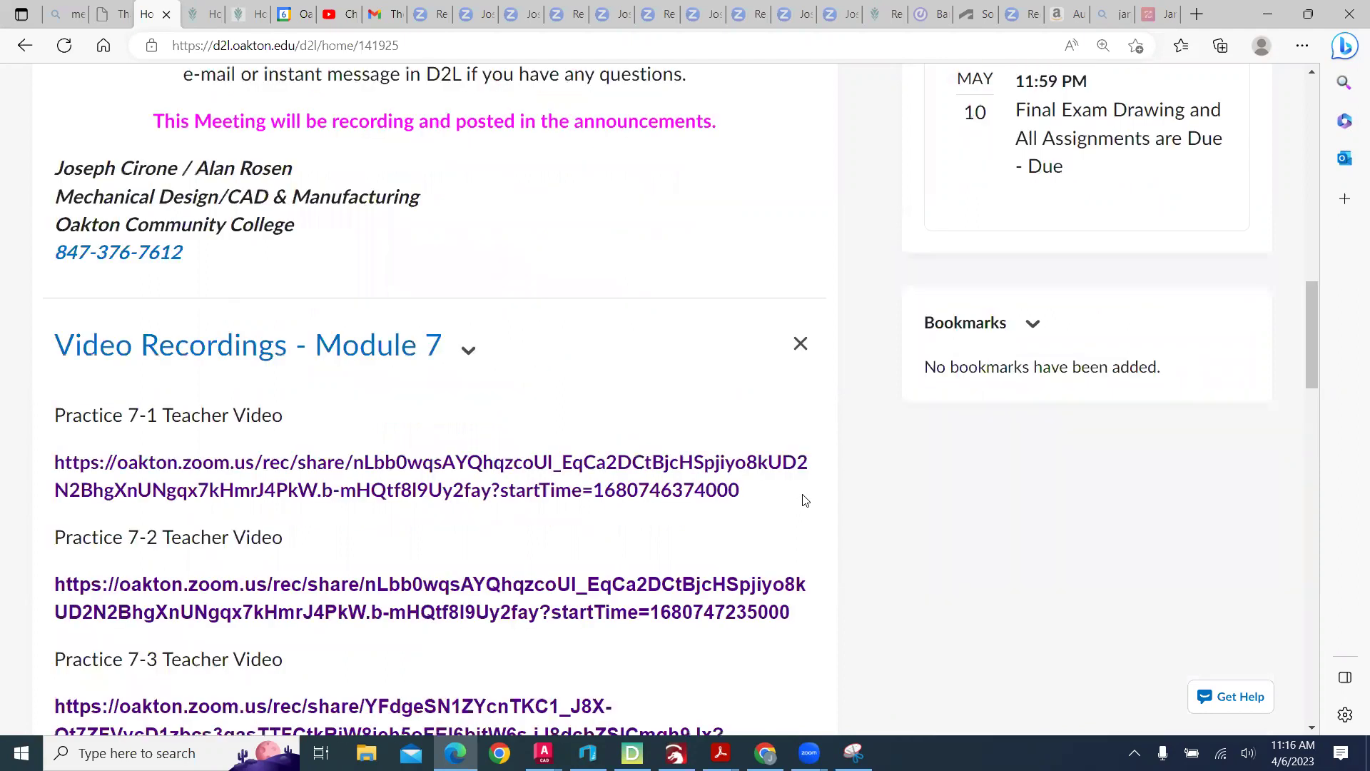
{"action": "scroll", "coordinate": [805, 499], "scroll_direction": "down", "scroll_amount": 5}
{"action": "scroll", "coordinate": [799, 498], "scroll_direction": "down", "scroll_amount": 10}
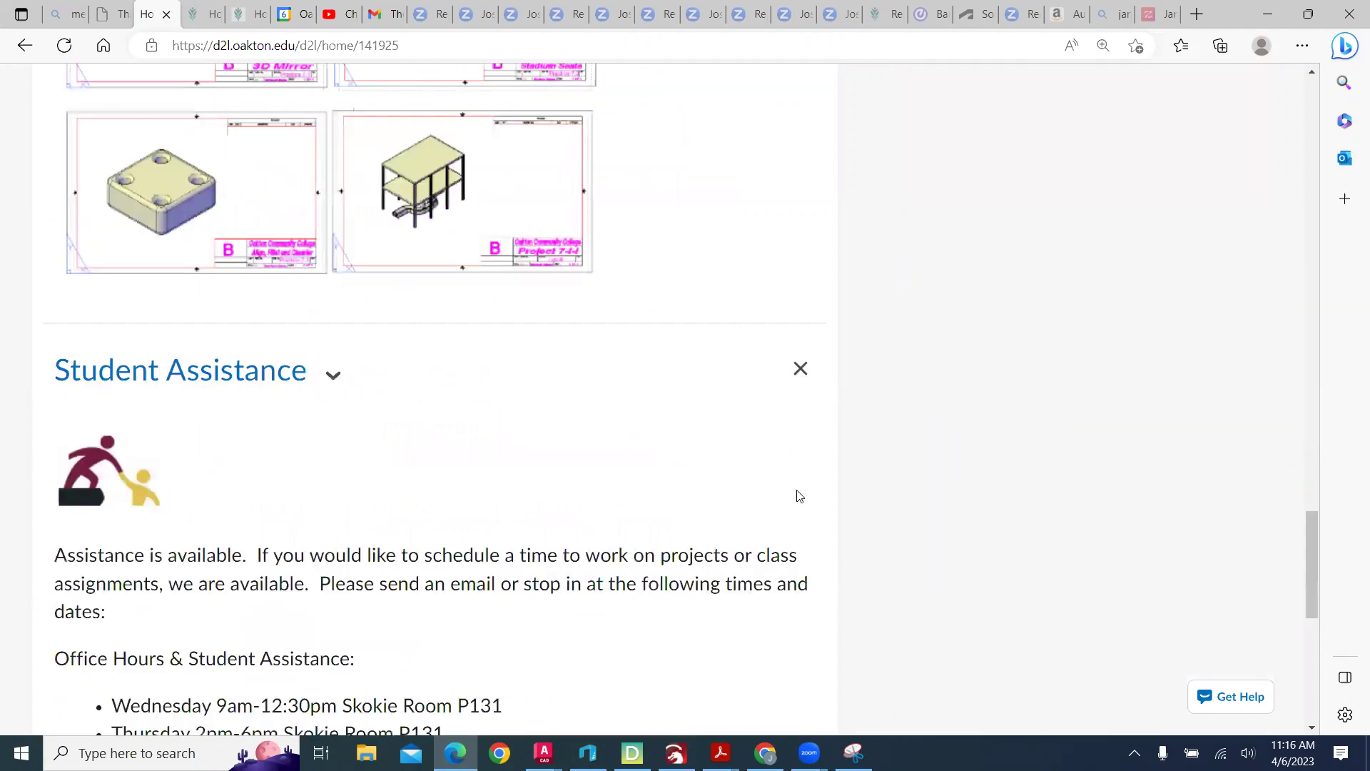
{"action": "scroll", "coordinate": [799, 496], "scroll_direction": "down", "scroll_amount": 4}
{"action": "scroll", "coordinate": [799, 496], "scroll_direction": "down", "scroll_amount": 1}
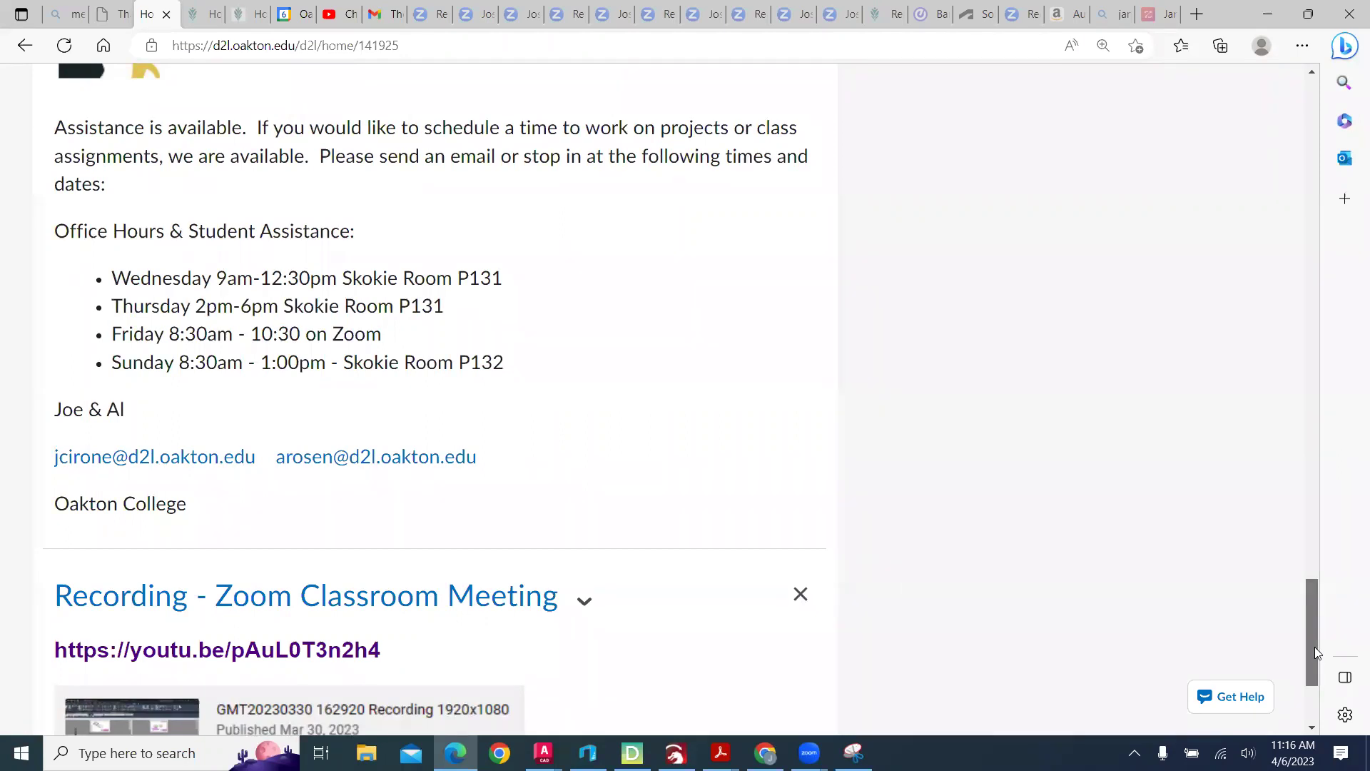
{"action": "left_click_drag", "start_coordinate": [1312, 635], "coordinate": [1311, 631]}
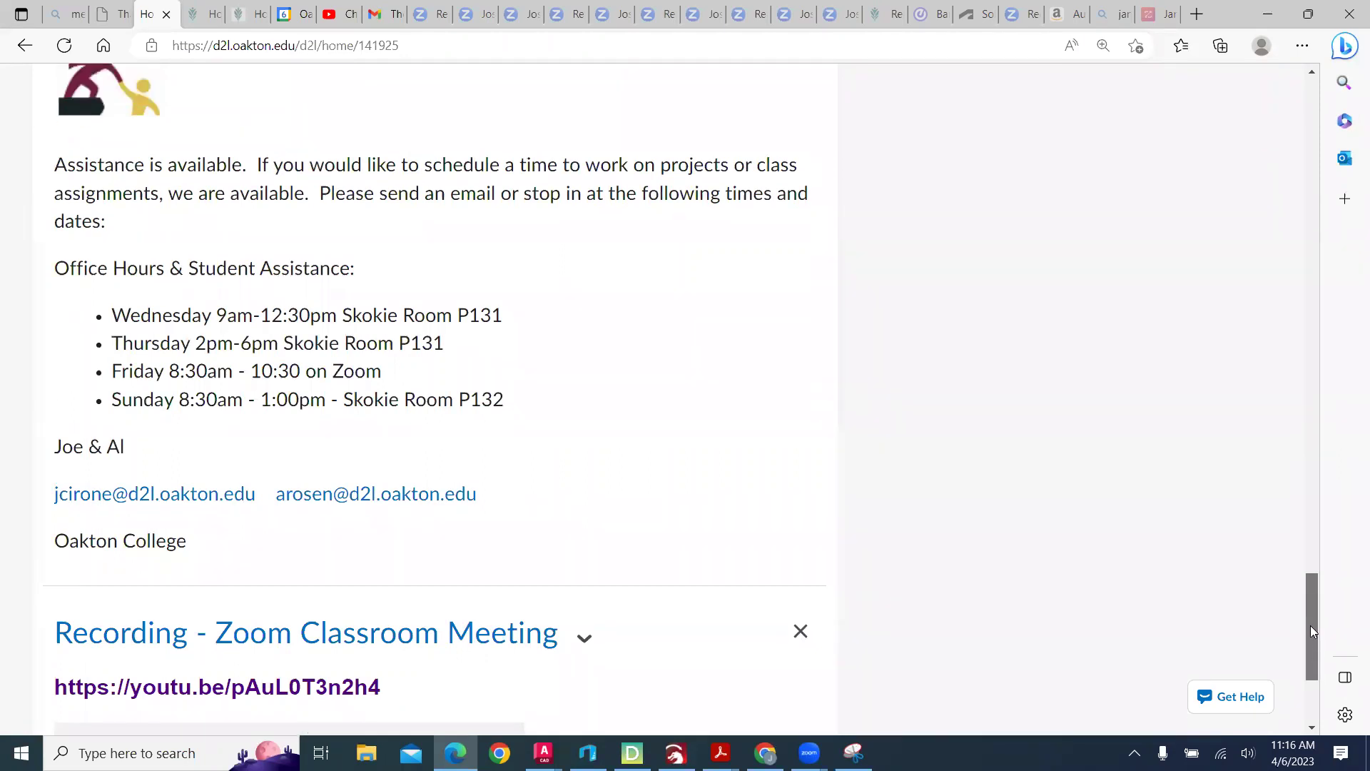
{"action": "scroll", "coordinate": [1310, 625], "scroll_direction": "up", "scroll_amount": 1}
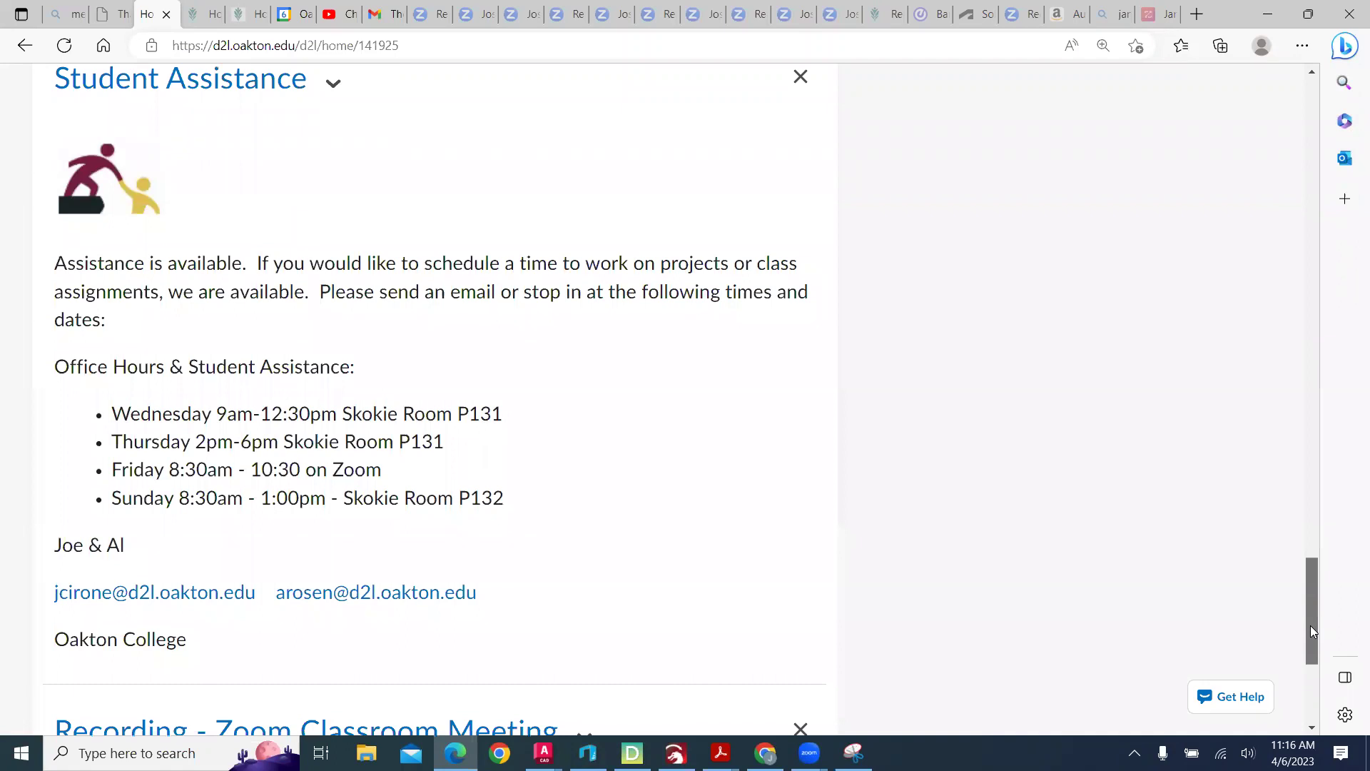
{"action": "scroll", "coordinate": [1304, 607], "scroll_direction": "up", "scroll_amount": 2}
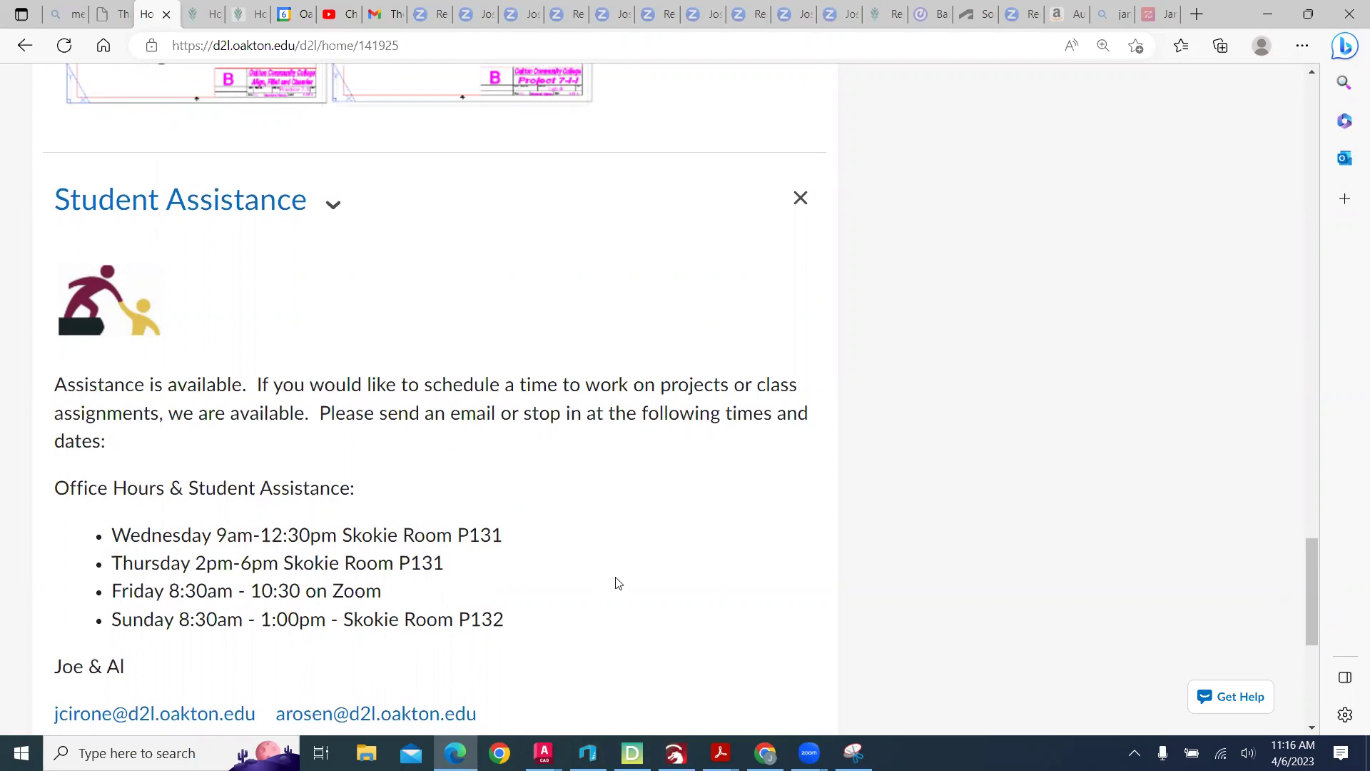
{"action": "left_click_drag", "start_coordinate": [1314, 609], "coordinate": [1308, 68]}
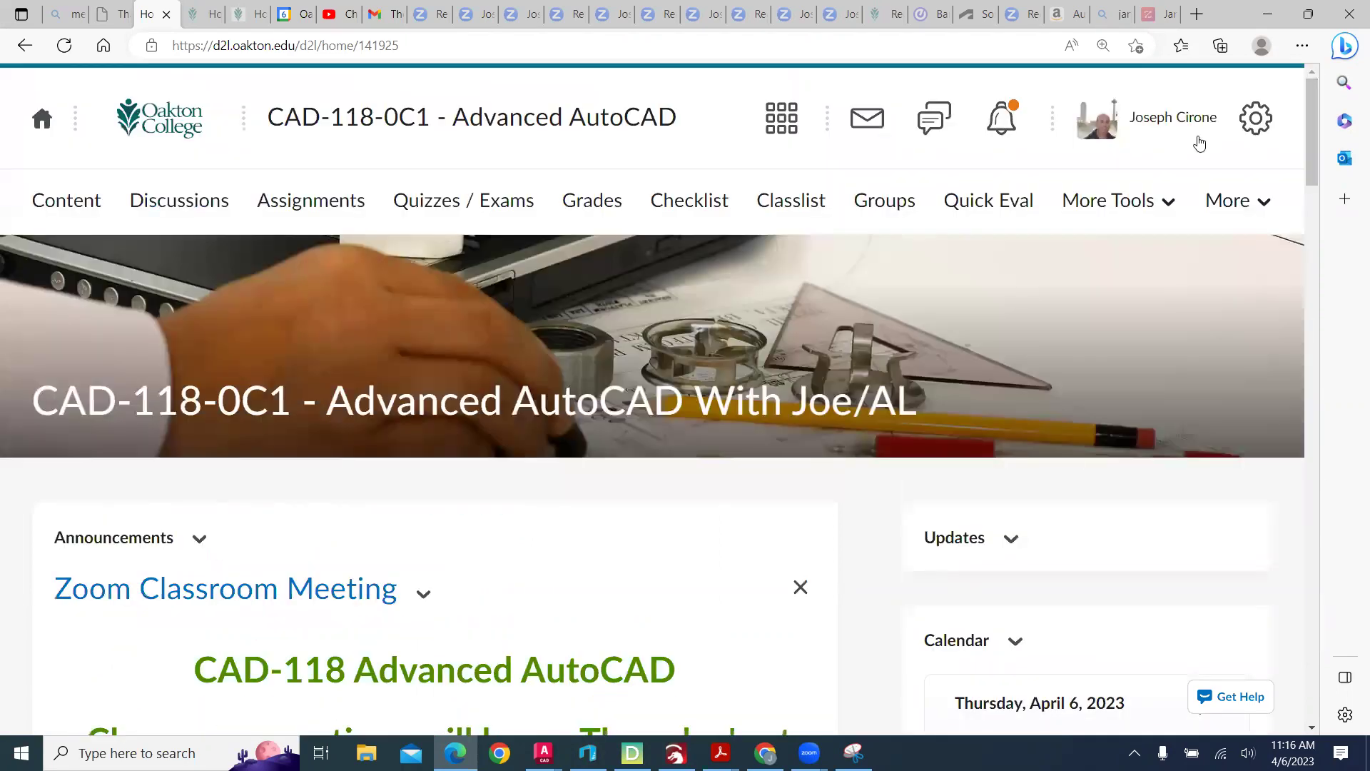